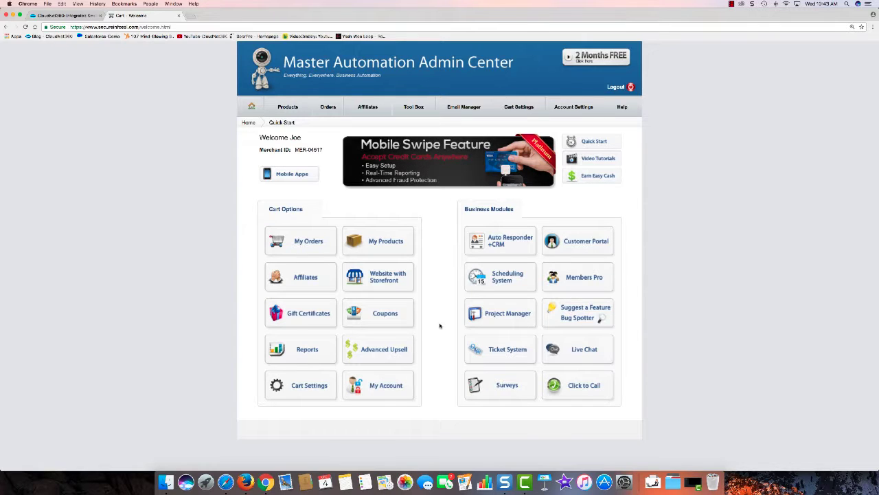
# Open Cart Settings from the Cart Options panel on the welcome dashboard.
pyautogui.click(305, 387)
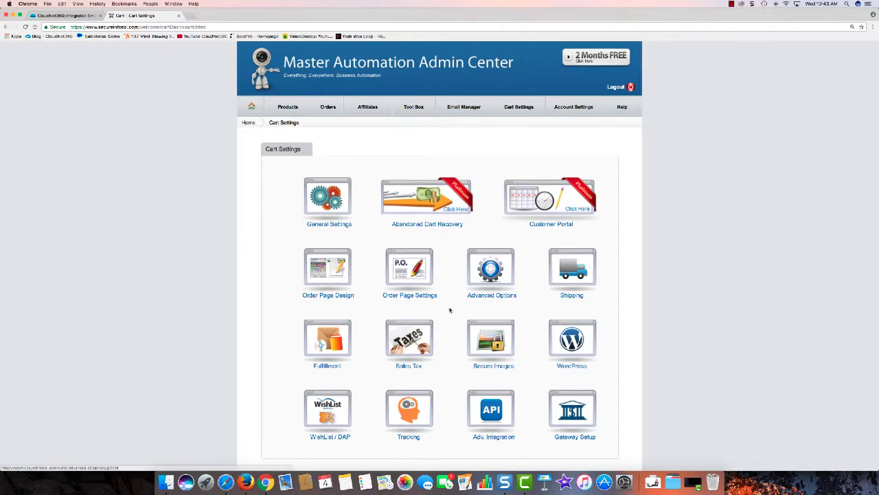
# In Advanced Options, set Send Customer Recurring Charge Notification to Yes and save.
pyautogui.click(491, 274)
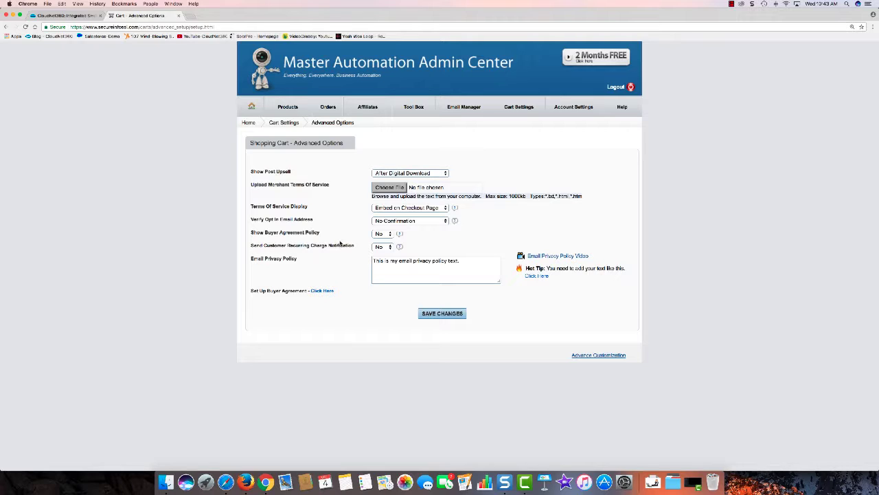
pyautogui.click(389, 247)
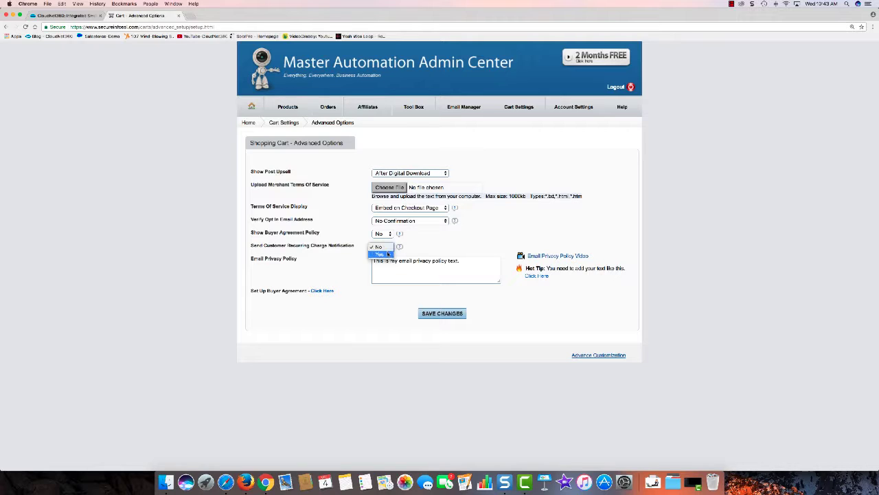
pyautogui.click(380, 254)
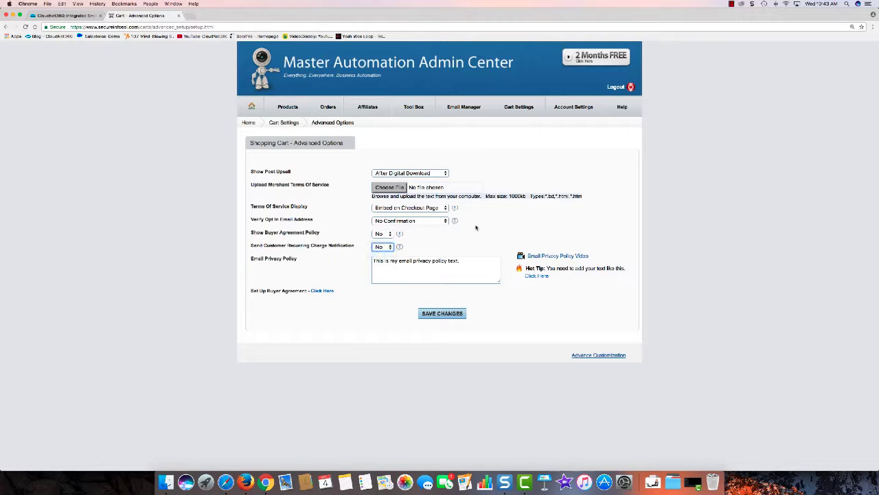
pyautogui.click(443, 313)
# Set the recurring charge notification back to No, save, and return to the admin home page.
pyautogui.click(389, 247)
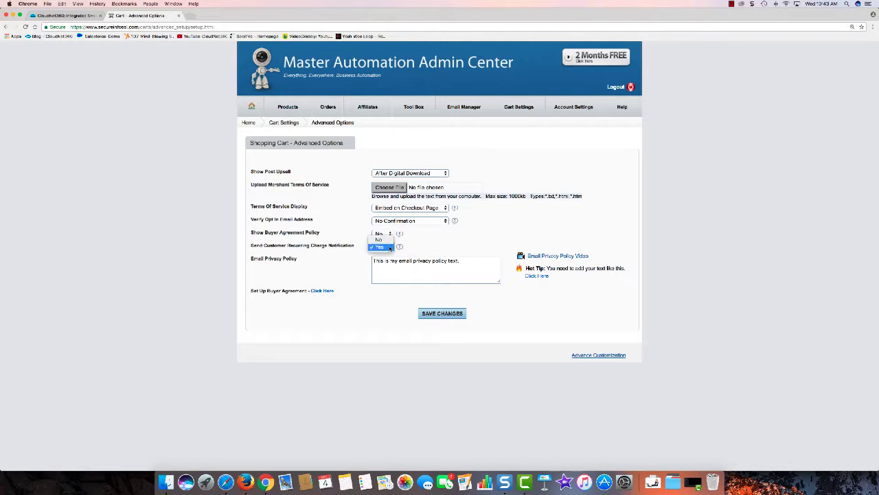
pyautogui.click(382, 237)
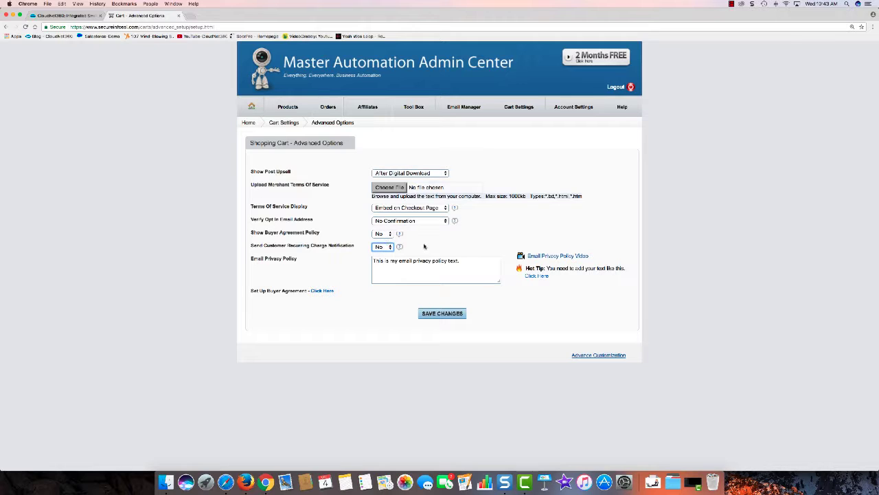
pyautogui.click(442, 313)
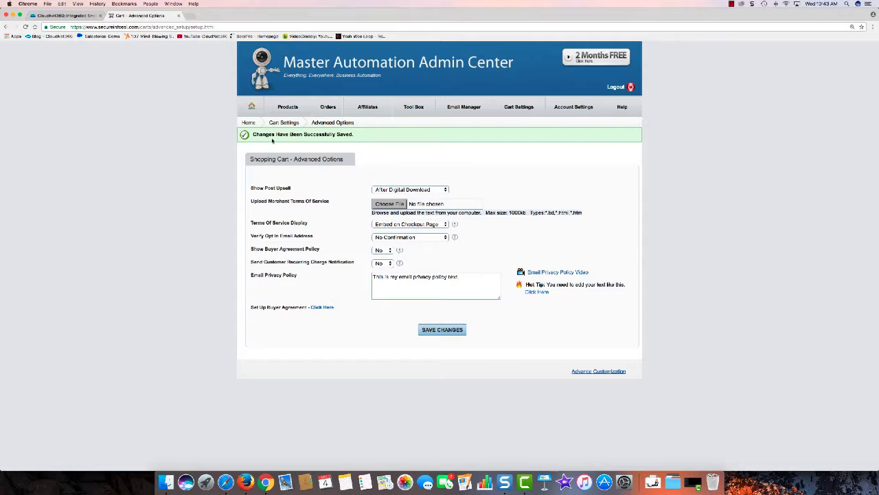
pyautogui.click(251, 106)
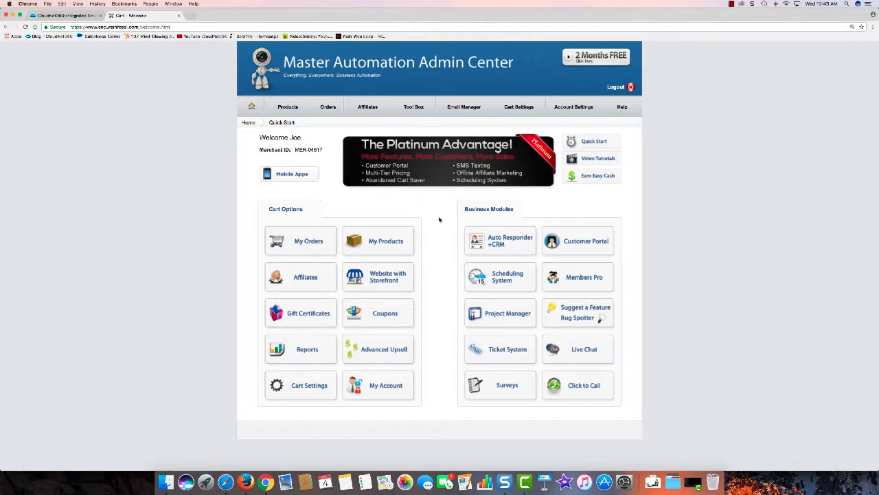
# Open Auto Responder +CRM and browse its Funnels / Sales Paths list down to Recurring.
pyautogui.click(503, 248)
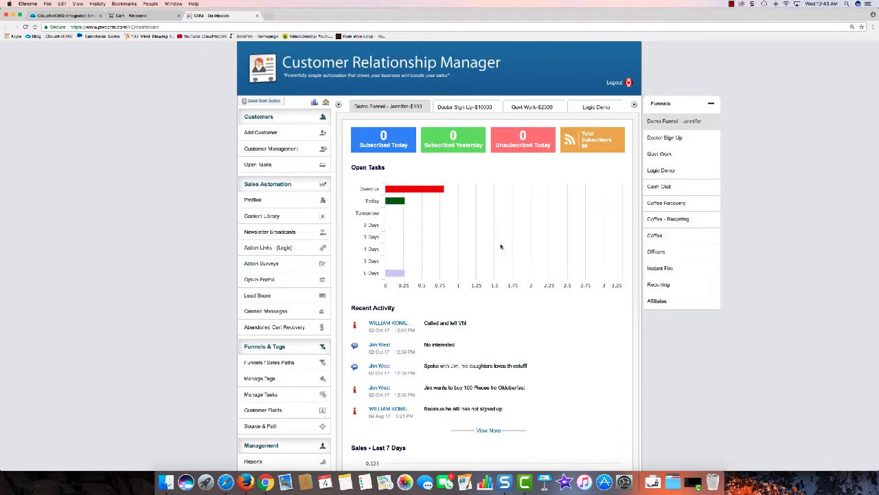
pyautogui.scroll(-3, 504, 248)
pyautogui.click(270, 276)
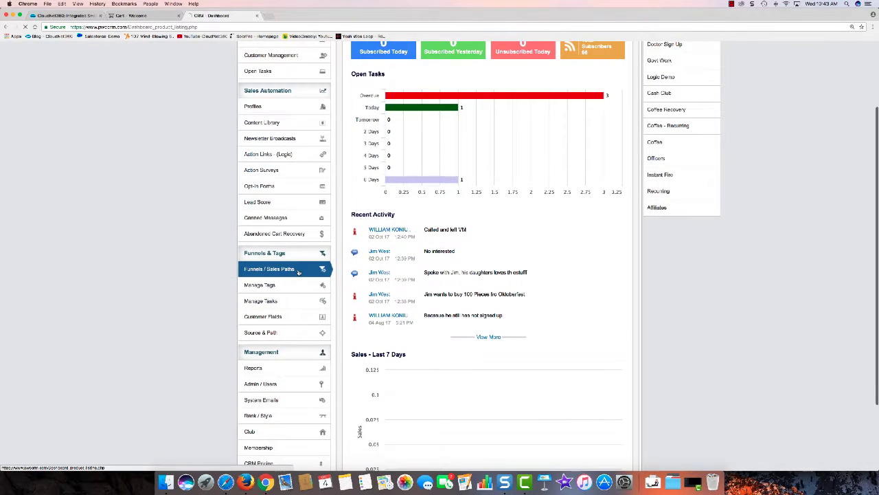
pyautogui.scroll(-4, 454, 285)
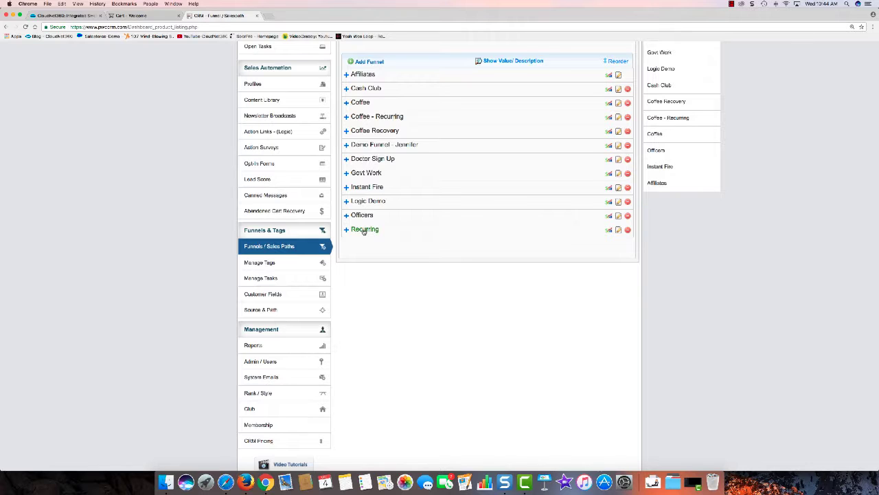
pyautogui.scroll(1, 364, 231)
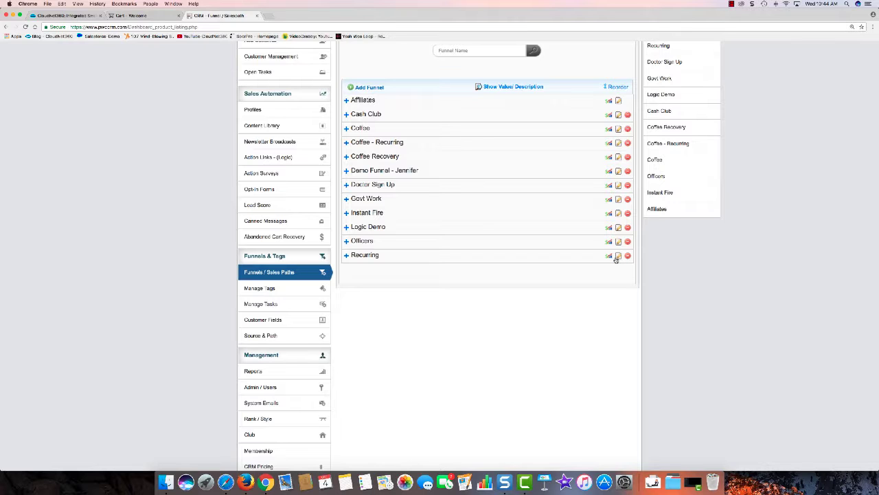
pyautogui.scroll(3, 446, 254)
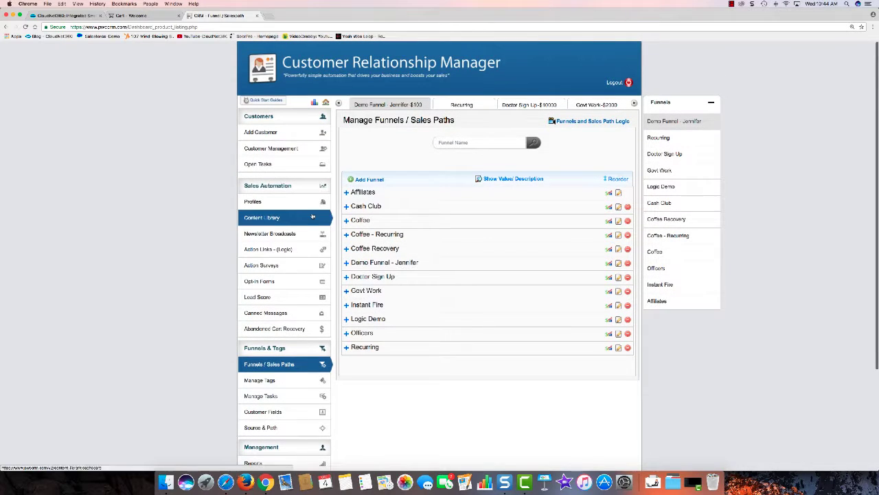
# Add a Content Library email category named 'Recurring Demo' and start adding content to it.
pyautogui.click(272, 216)
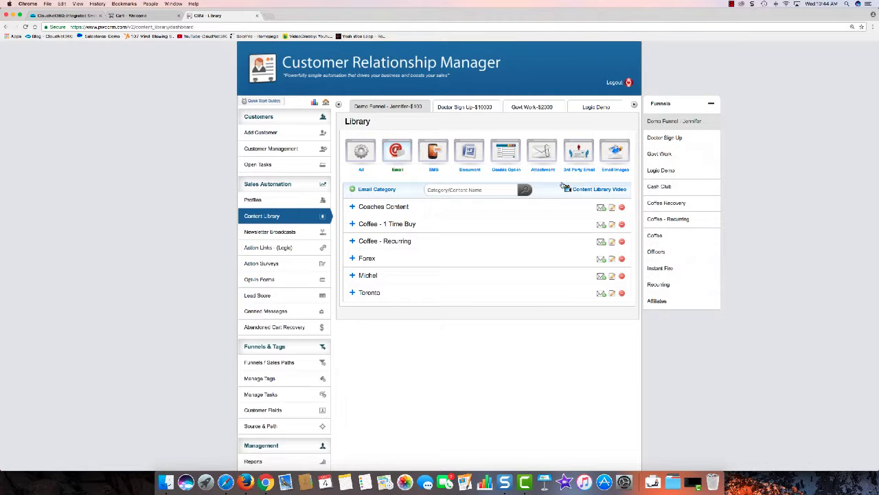
pyautogui.click(366, 190)
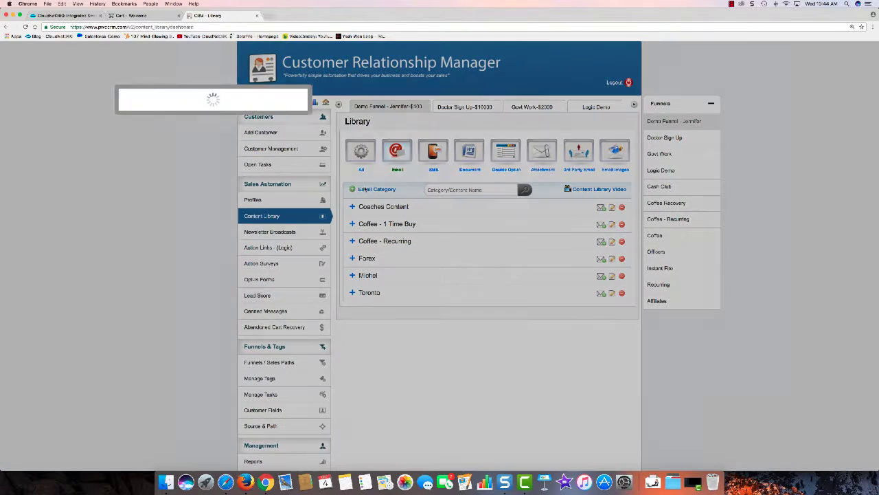
pyautogui.click(422, 126)
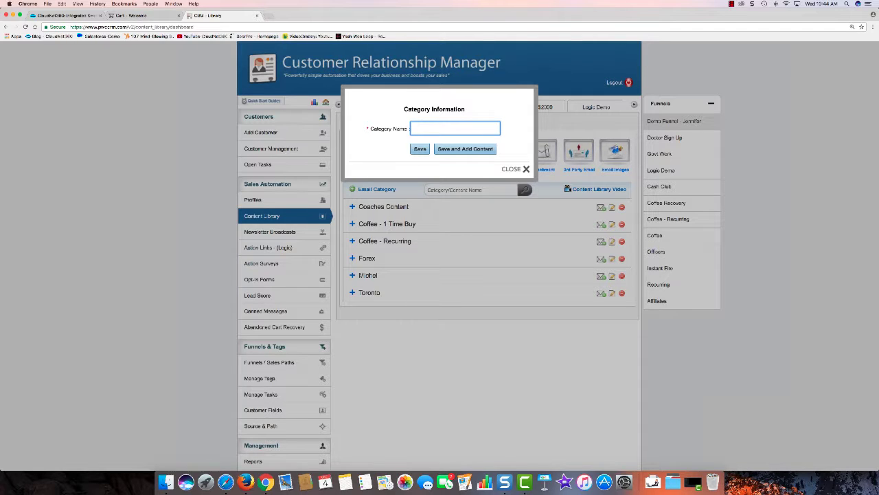
pyautogui.write('Recurring Cemo')
pyautogui.press('BackSpace')
pyautogui.press('BackSpace')
pyautogui.press('BackSpace')
pyautogui.press('BackSpace')
pyautogui.press('BackSpace')
pyautogui.press('BackSpace')
pyautogui.write('ing')
pyautogui.write('emo')
pyautogui.click(461, 148)
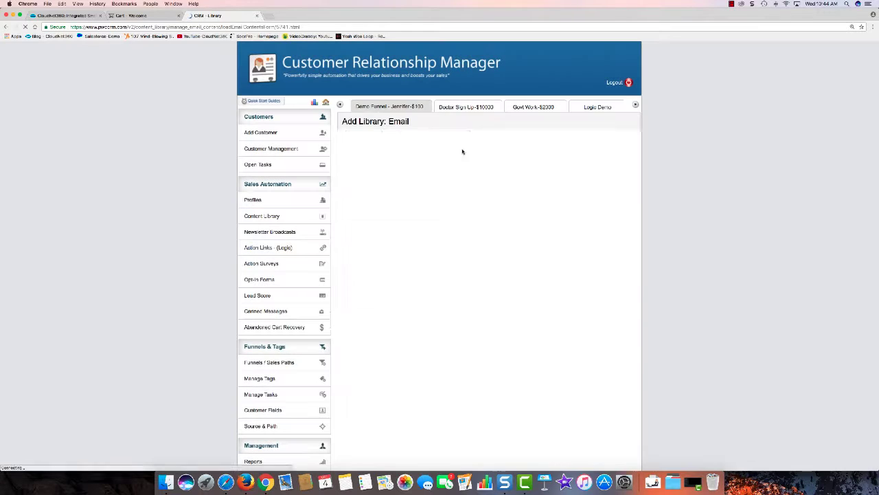
pyautogui.click(414, 178)
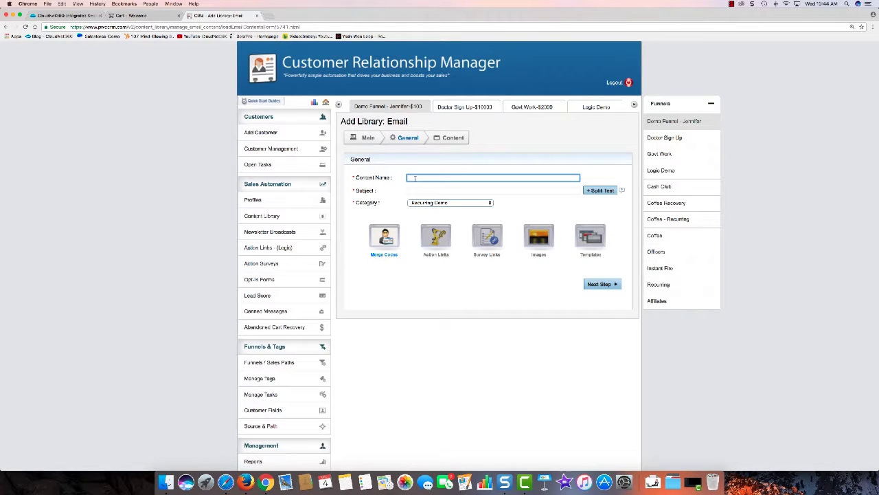
# Name the email 'Recurring 1' with subject 'Annual Plan Recurring in 30 day', one subject line only.
pyautogui.write('Recurring 1')
pyautogui.click(413, 190)
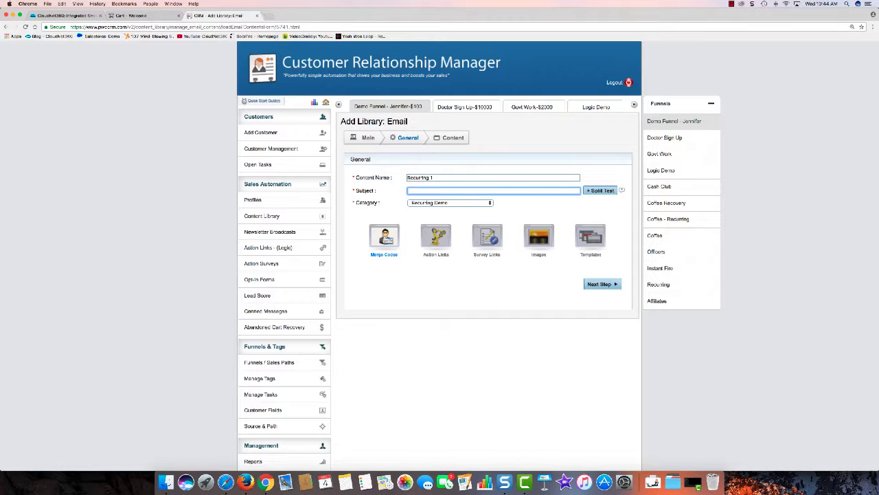
pyautogui.write('Annual Plan Recurring in 30 days')
pyautogui.click(599, 191)
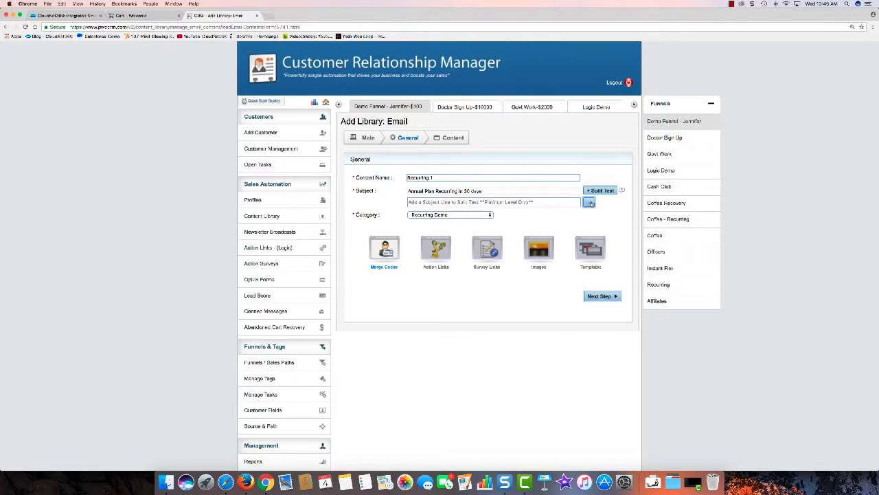
pyautogui.click(590, 203)
pyautogui.click(602, 284)
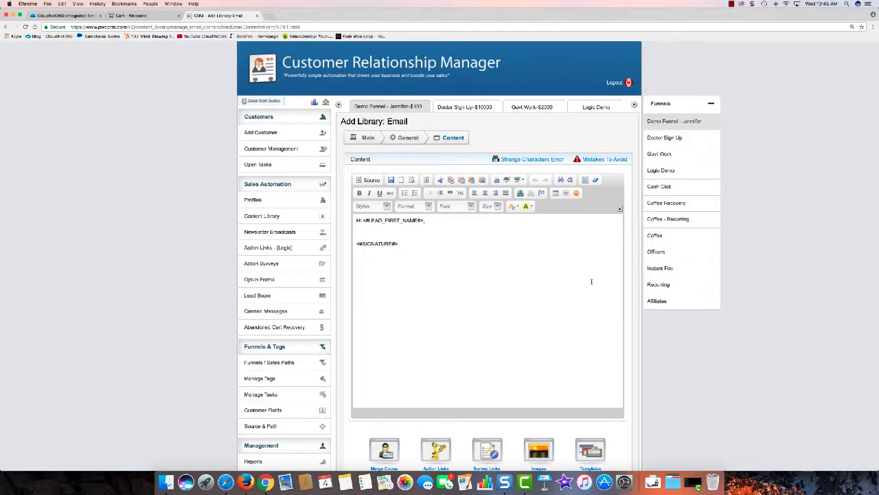
# Write the body 'Your recurring subscription is set to recurrin in 30 days' and return to the library.
pyautogui.click(427, 220)
pyautogui.press('Return')
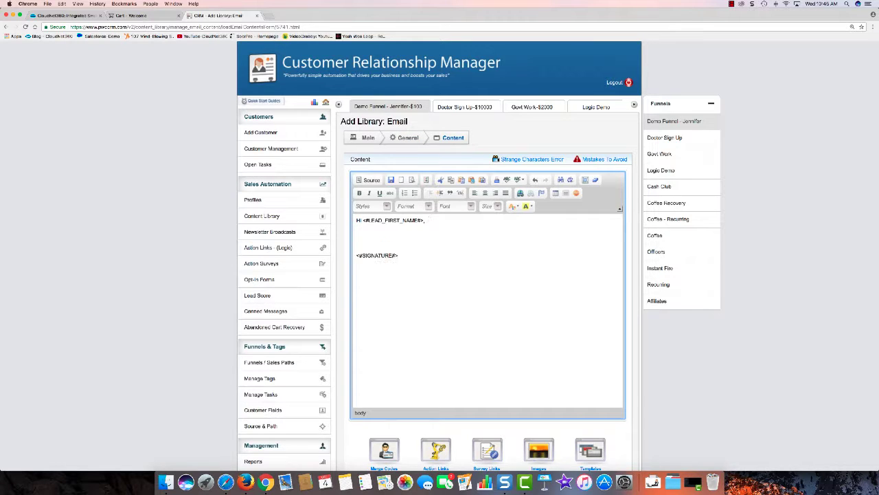
pyautogui.write('Your recurring subscription is set to recurrin in 30 days.')
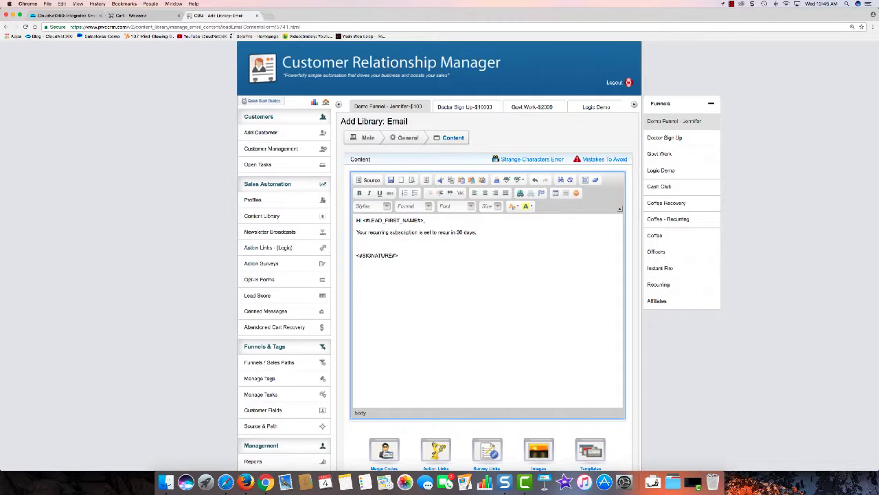
pyautogui.scroll(-4, 501, 244)
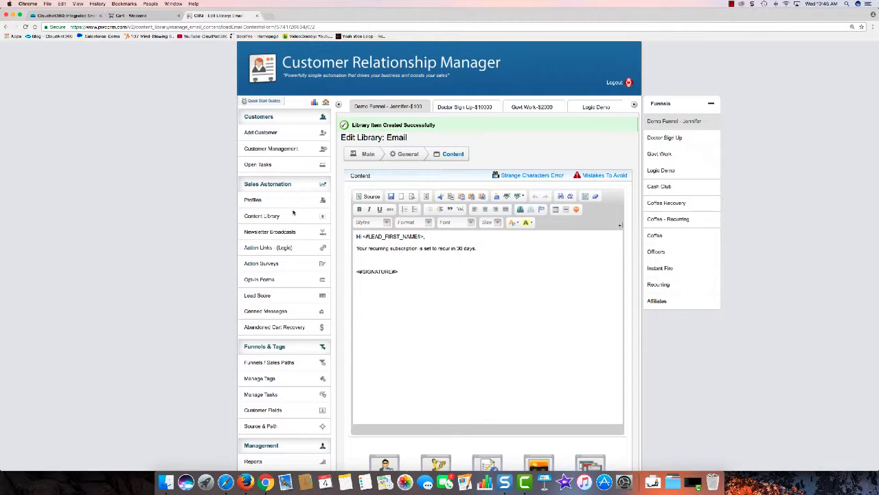
pyautogui.click(290, 216)
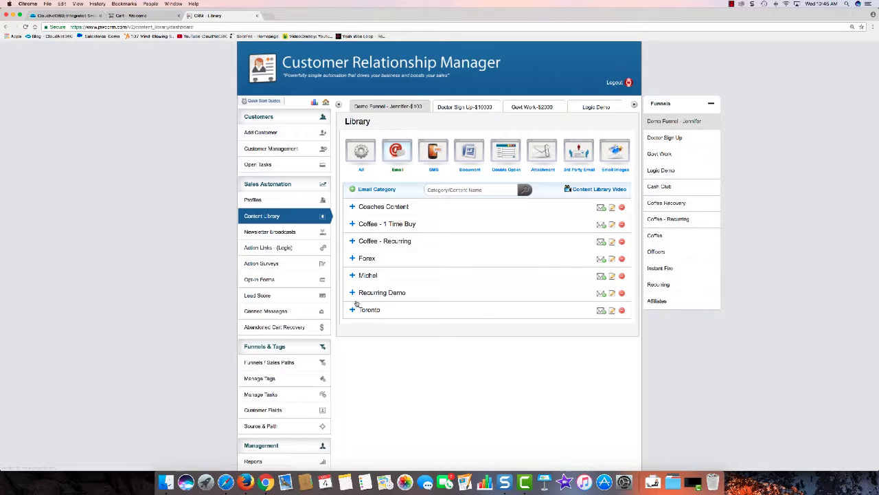
# Duplicate Recurring 1 in Recurring Demo and save the copy as 'Recurring 2'.
pyautogui.click(393, 293)
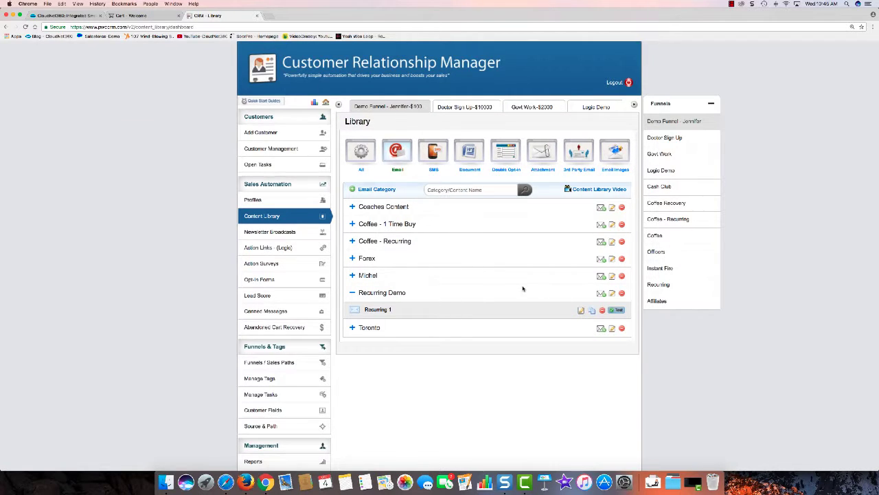
pyautogui.click(524, 288)
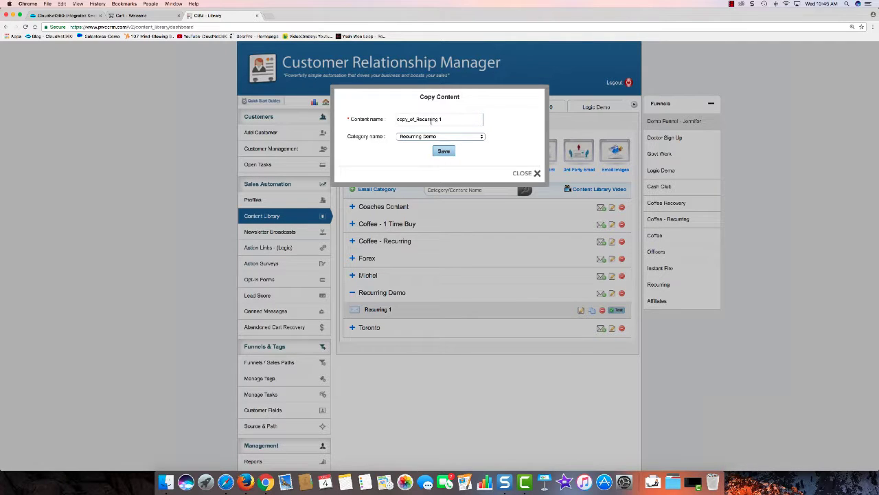
pyautogui.moveTo(418, 119); pyautogui.dragTo(396, 119)
pyautogui.press('BackSpace')
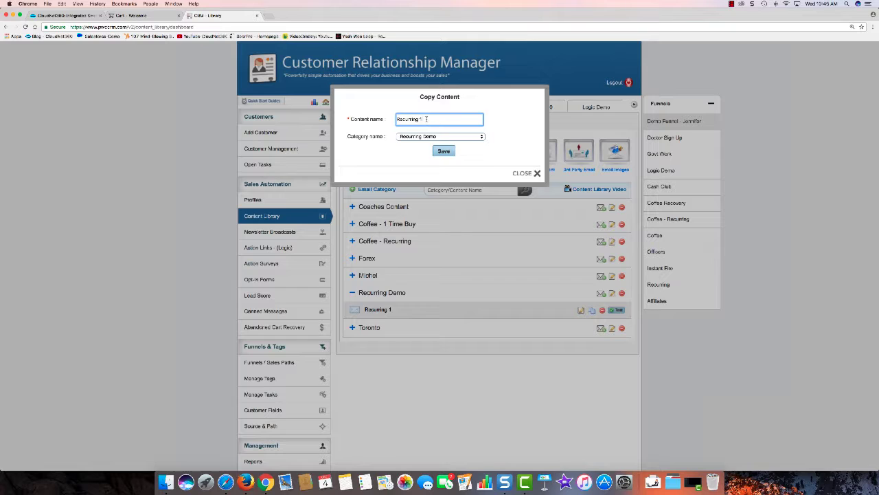
pyautogui.write('2')
pyautogui.click(444, 150)
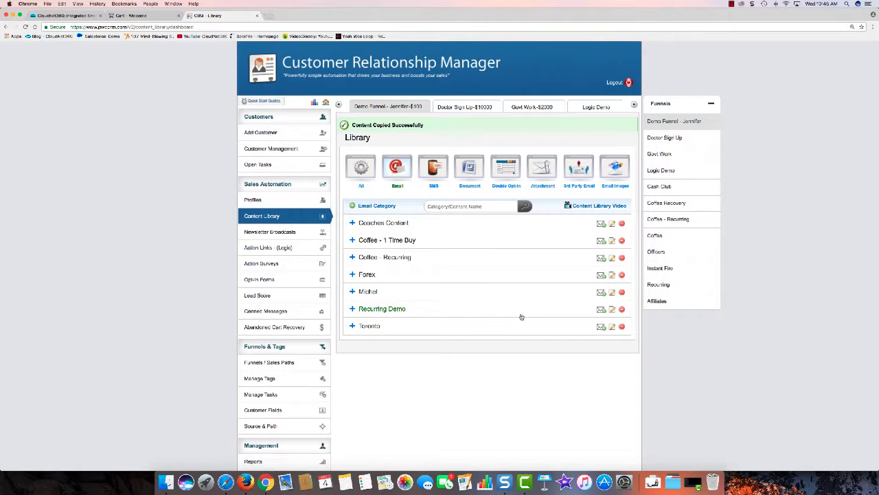
# Change the Recurring 2 email's subject from 30 to 10 days.
pyautogui.click(396, 309)
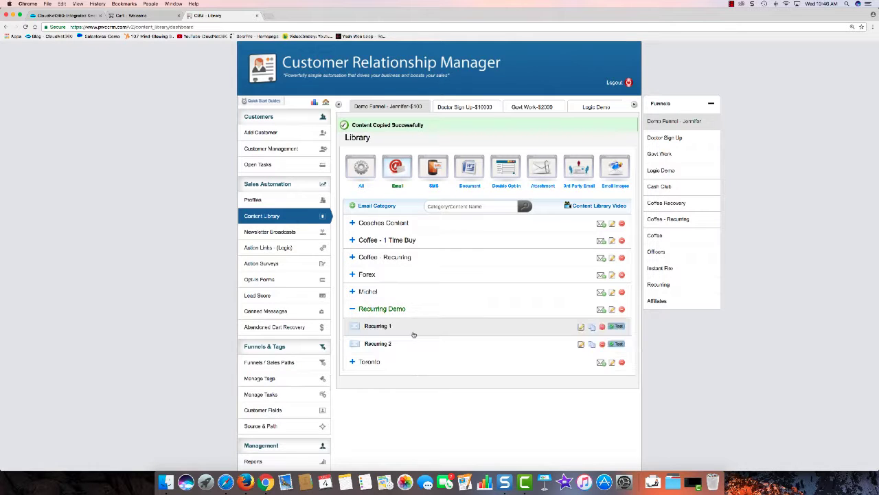
pyautogui.click(580, 345)
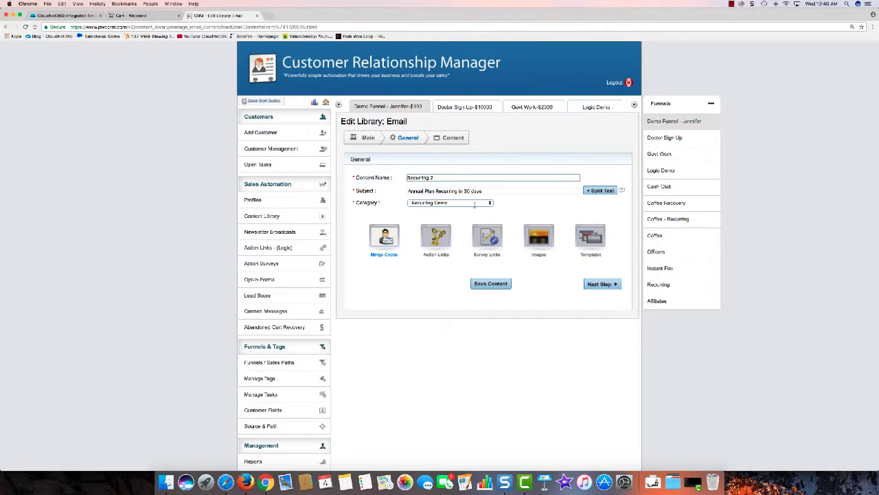
pyautogui.doubleClick(467, 191)
pyautogui.press('BackSpace')
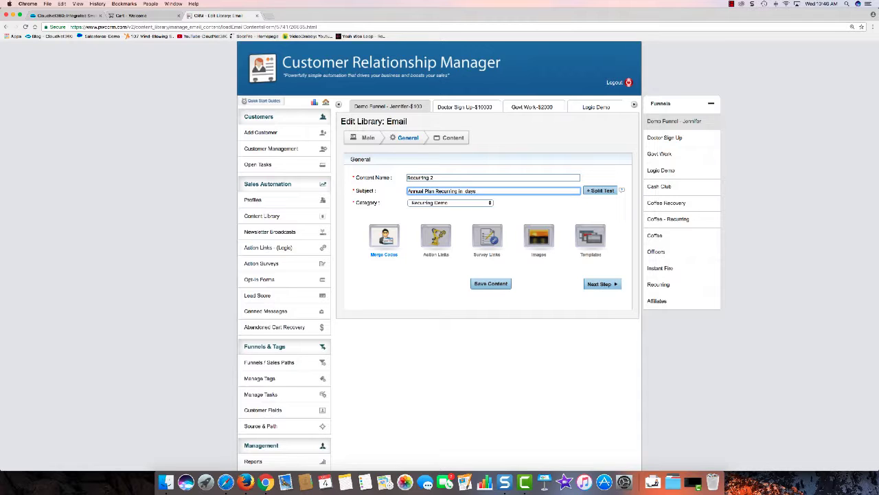
pyautogui.write('10')
pyautogui.click(601, 283)
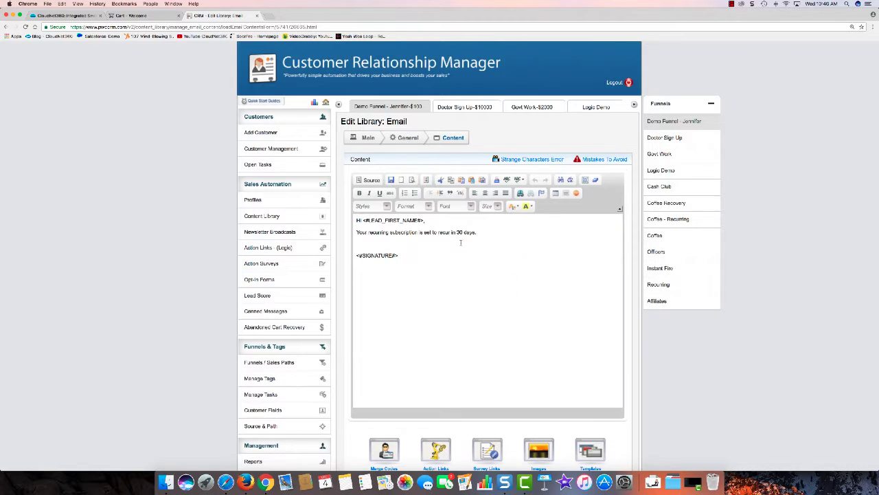
# Change the body's 30 days to 10 days and return to the Content Library.
pyautogui.doubleClick(458, 232)
pyautogui.press('BackSpace')
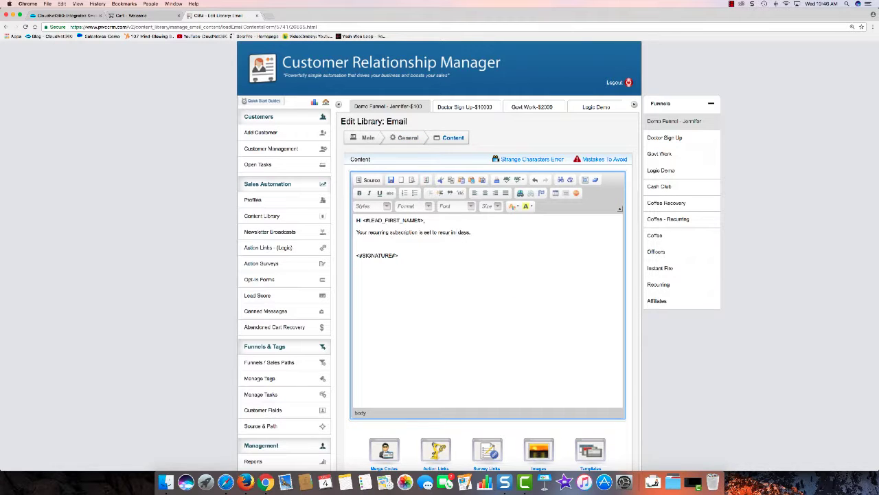
pyautogui.write('10')
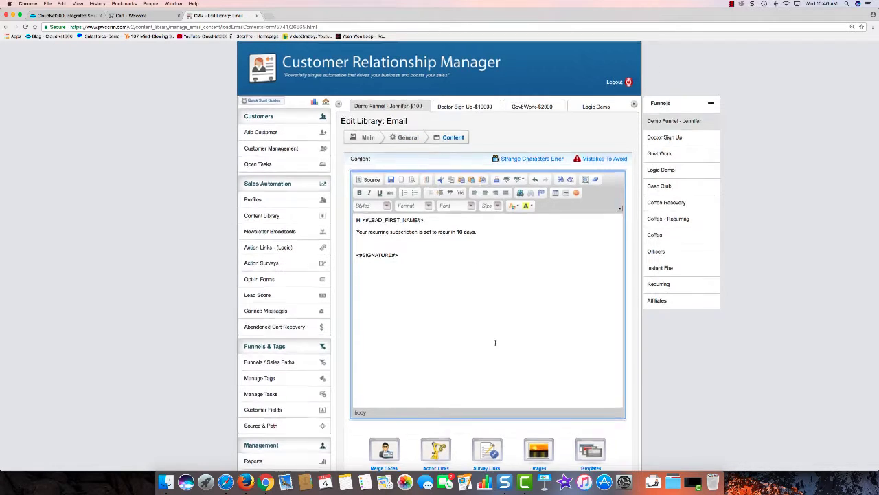
pyautogui.scroll(-3, 494, 343)
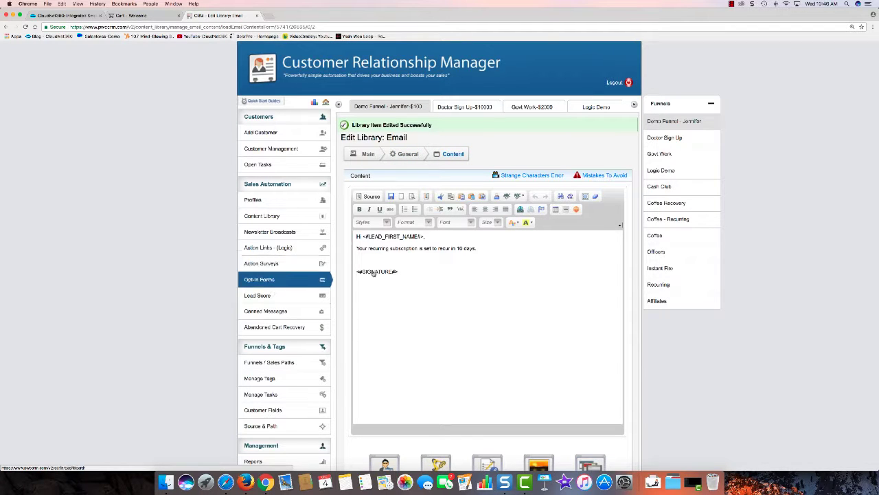
pyautogui.scroll(-4, 430, 248)
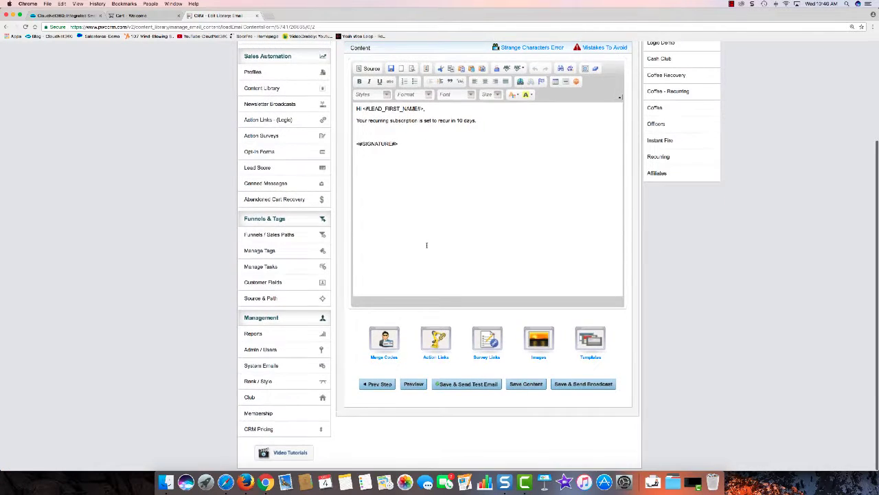
pyautogui.scroll(4, 341, 220)
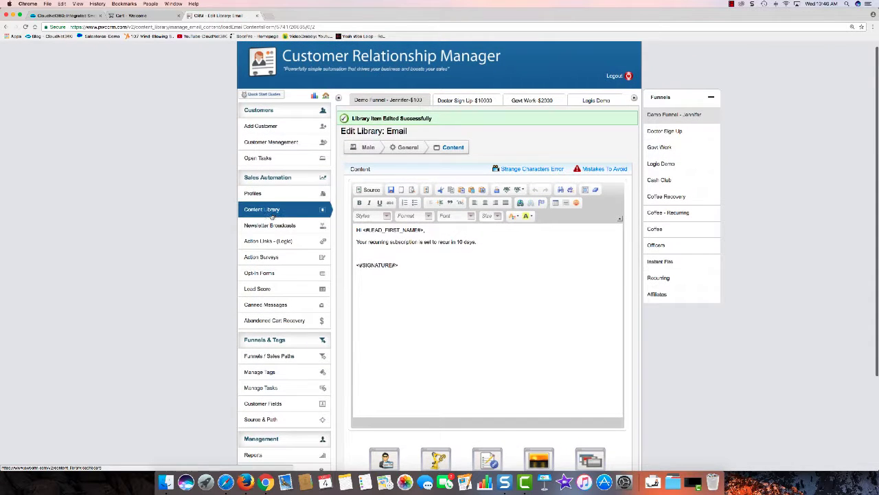
pyautogui.click(272, 214)
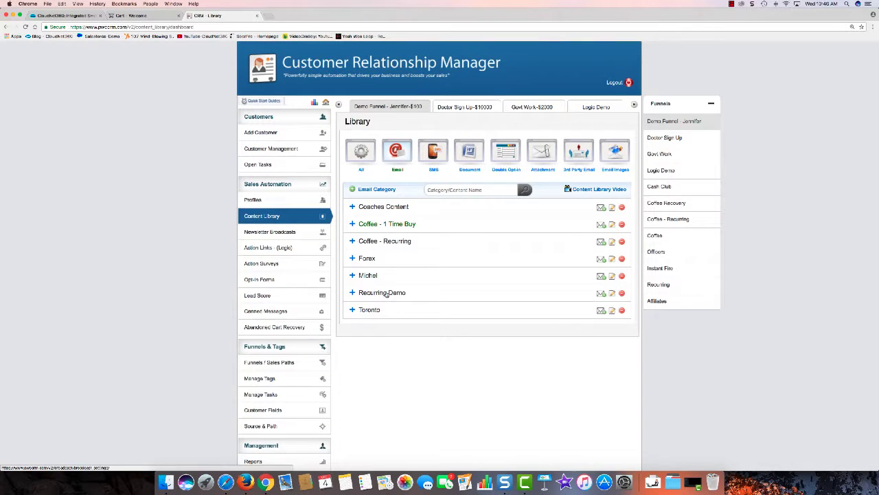
# Copy Recurring 2 in Recurring Demo, dropping the copy_of_ prefix so it is named 'Recurring 3'.
pyautogui.click(389, 292)
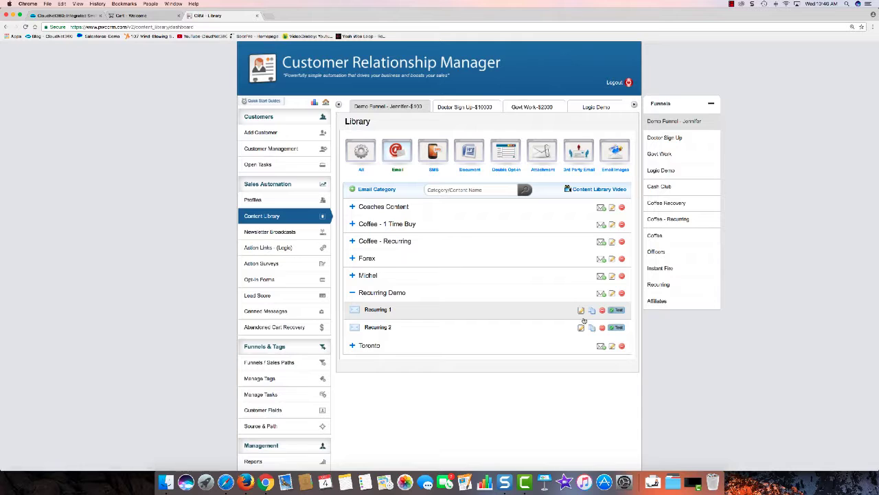
pyautogui.click(582, 315)
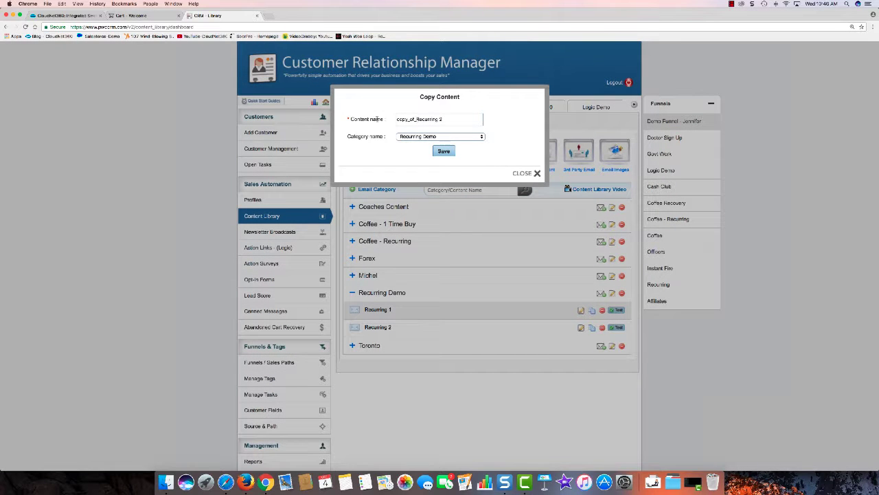
pyautogui.moveTo(417, 119); pyautogui.dragTo(377, 119)
pyautogui.press('BackSpace')
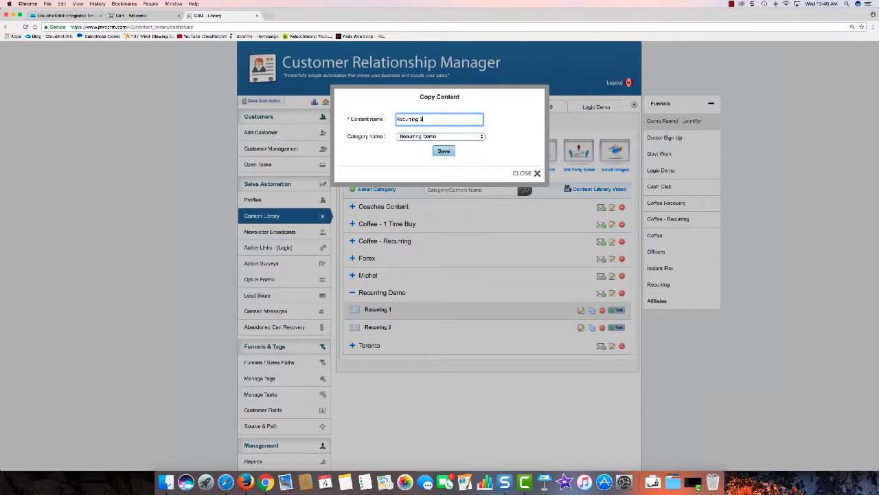
pyautogui.press('Return')
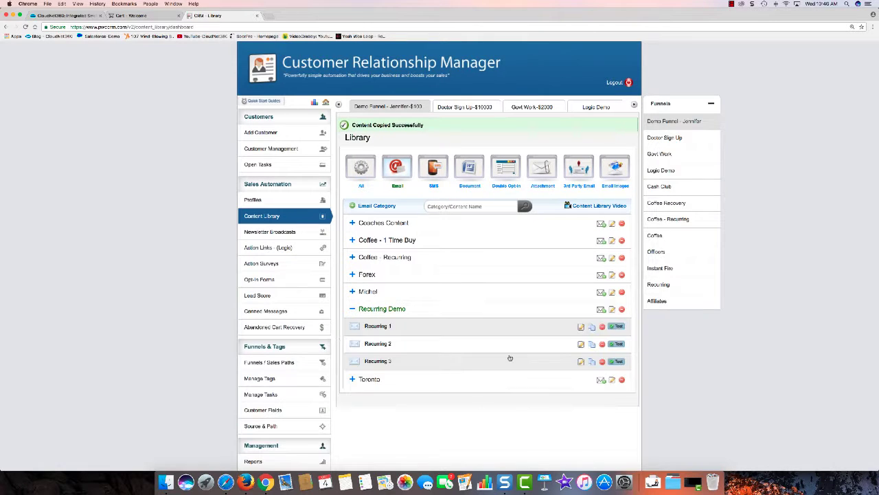
# Shorten Recurring 3's subject and body from 10 days to 1 day, then open Funnels / Sales Paths.
pyautogui.click(581, 362)
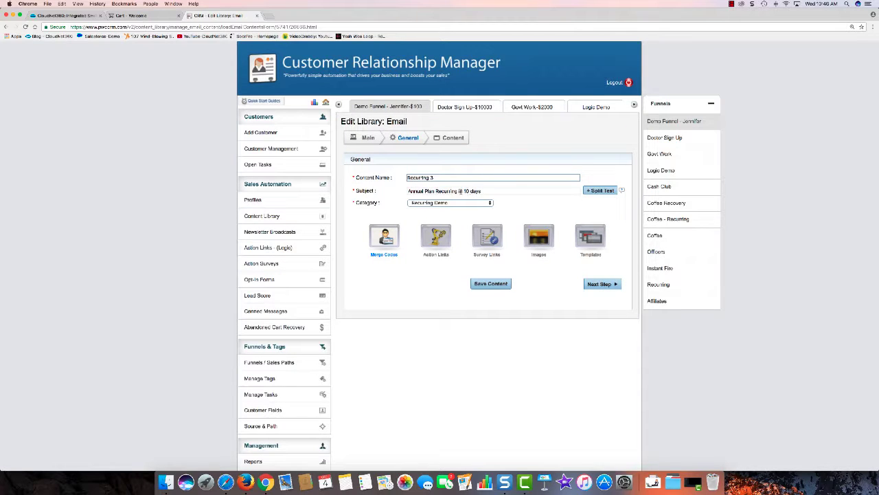
pyautogui.click(460, 191)
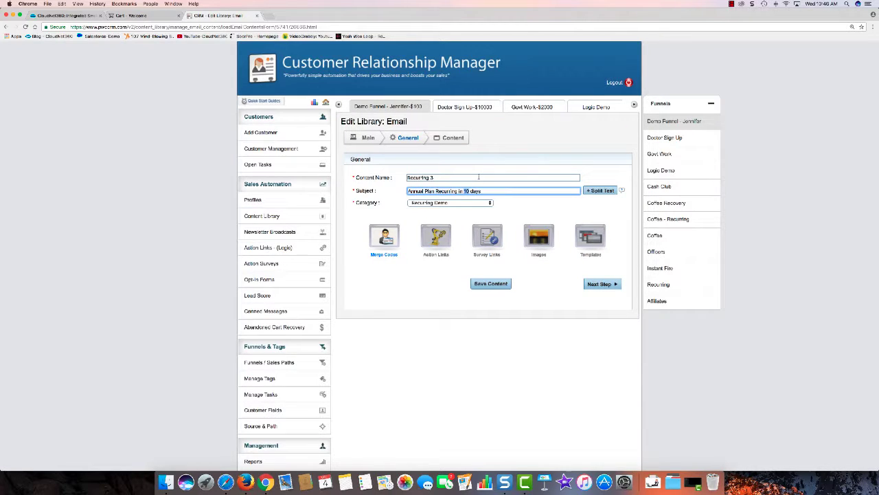
pyautogui.press('BackSpace')
pyautogui.click(607, 284)
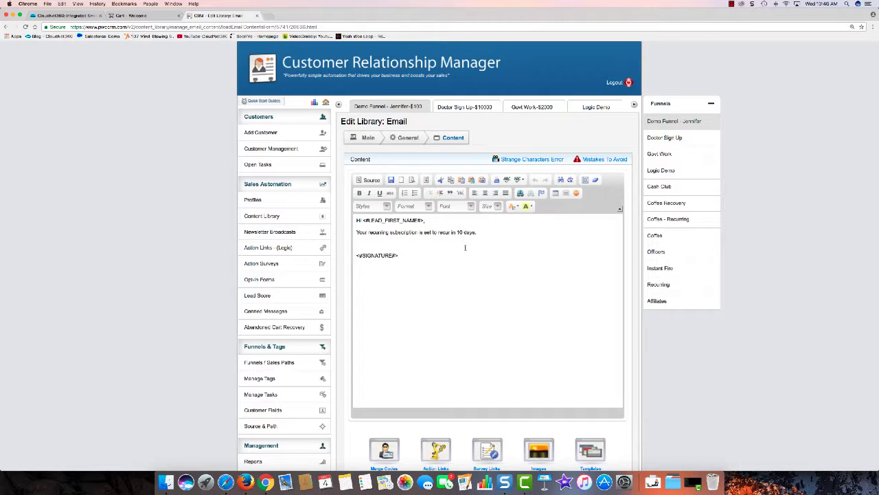
pyautogui.click(465, 248)
pyautogui.press('BackSpace')
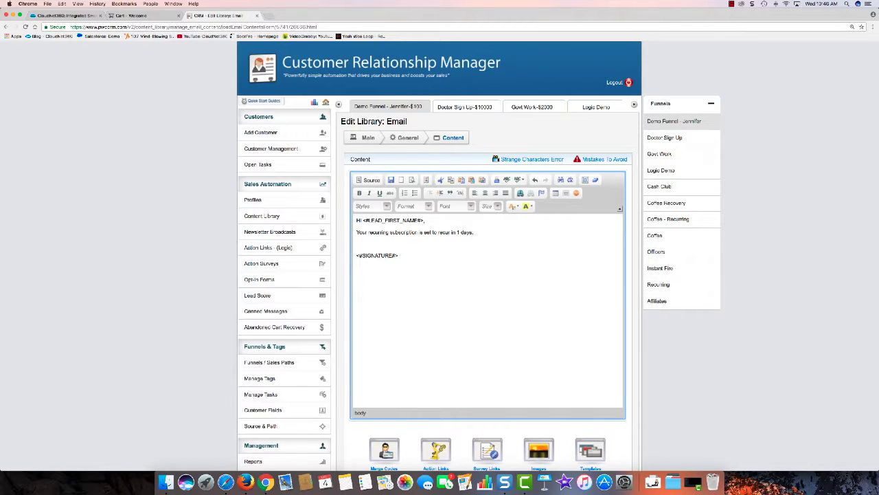
pyautogui.scroll(-5, 488, 339)
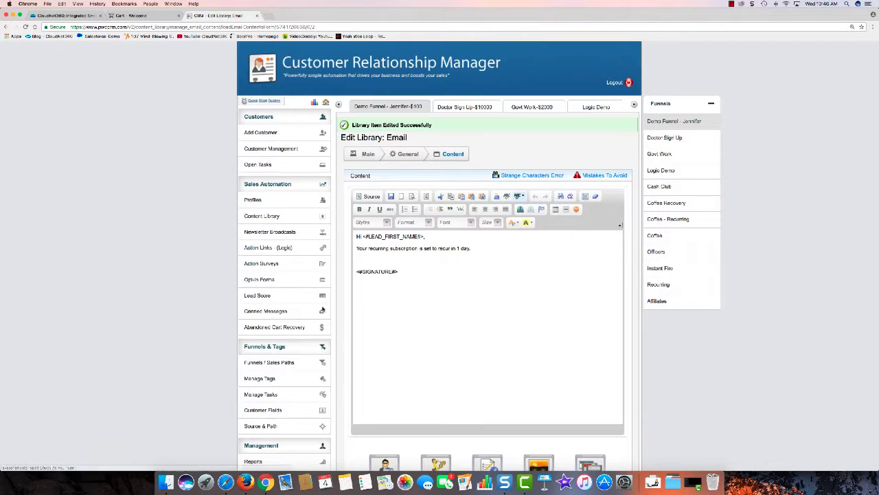
pyautogui.click(281, 362)
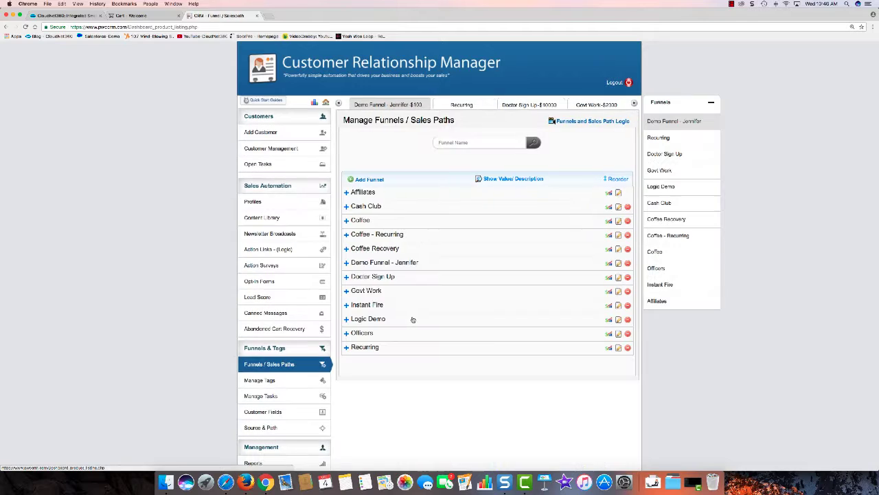
# Expand the Recurring funnel and start adding a new sales path to it.
pyautogui.click(364, 347)
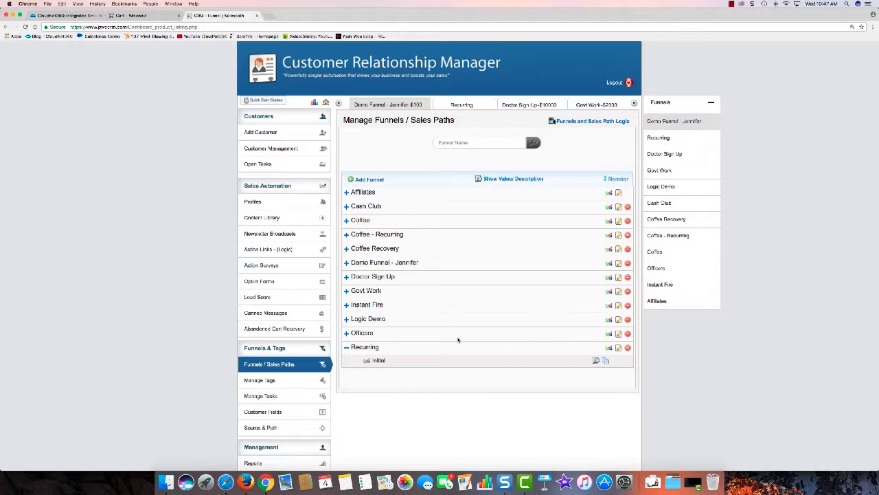
pyautogui.click(609, 349)
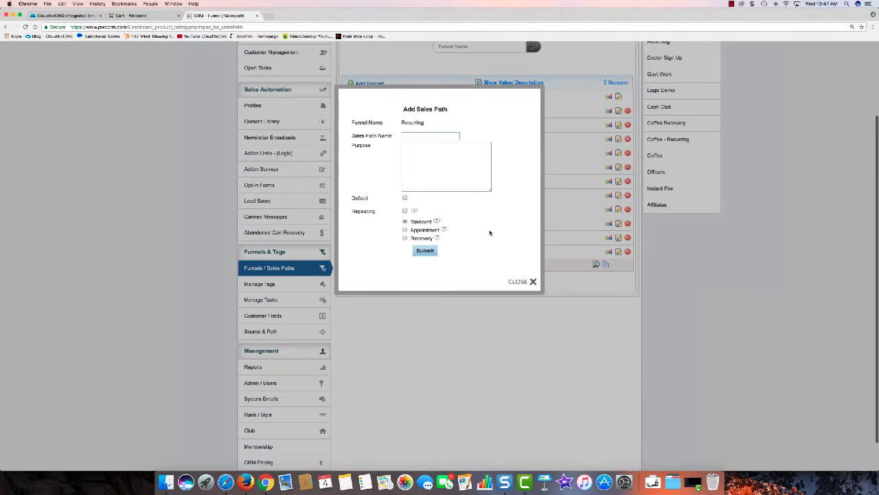
# Enter sales path name 'Recurring - Annual' and purpose 'To remind annual subscribers about their billing'.
pyautogui.click(420, 137)
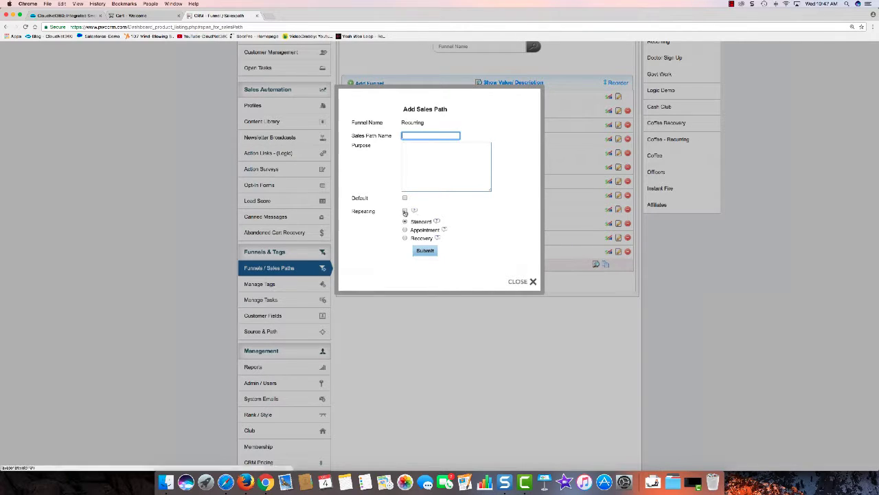
pyautogui.click(413, 137)
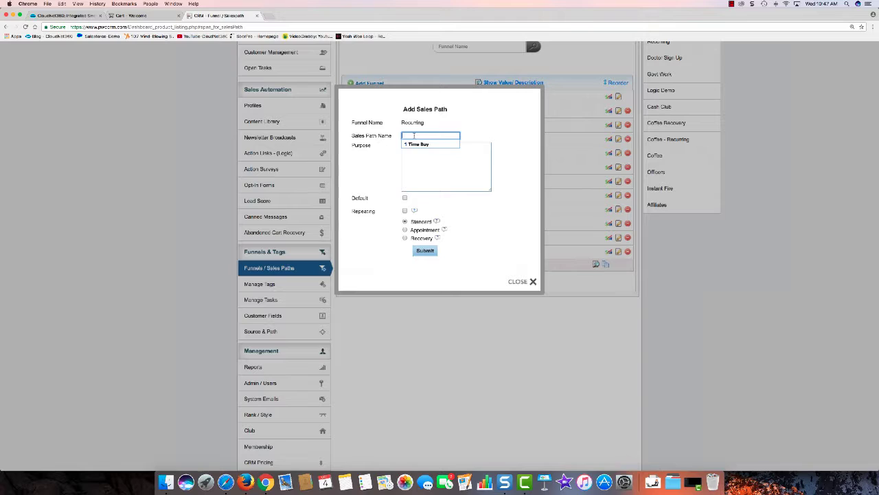
pyautogui.write('Recurring -')
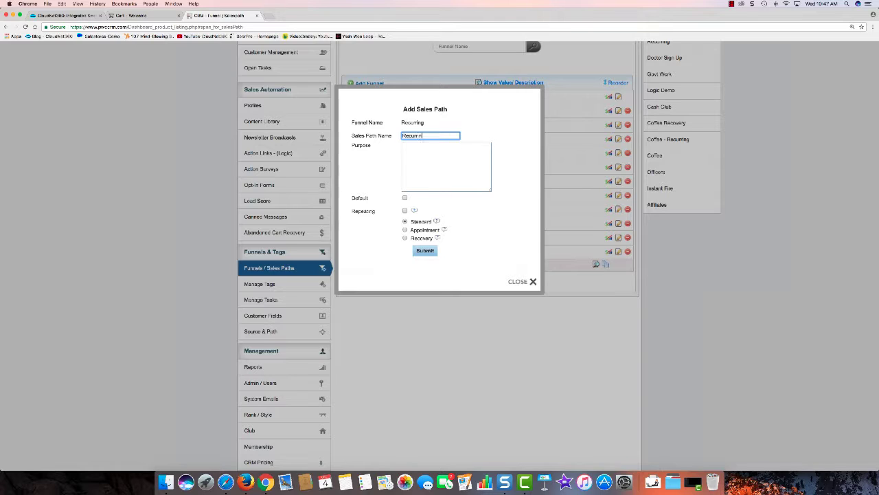
pyautogui.write(' Annual')
pyautogui.click(413, 158)
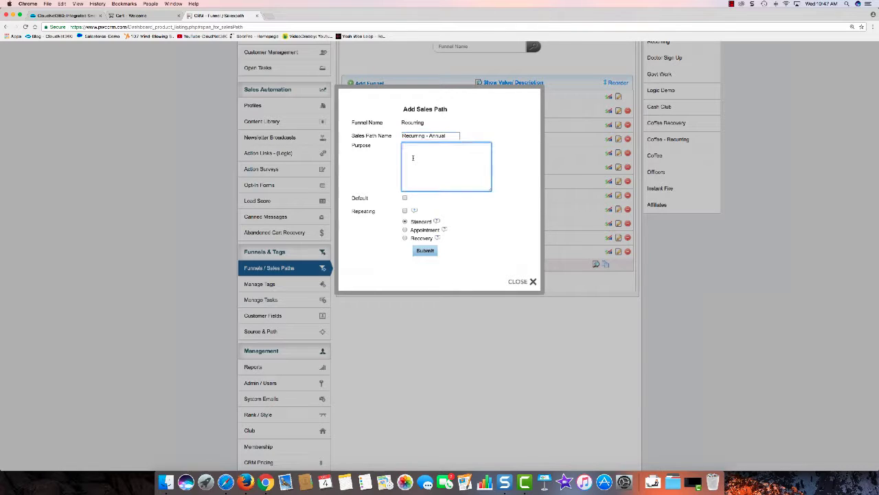
pyautogui.write('To remind')
pyautogui.write(' annual s')
pyautogui.write('ubscribers ')
pyautogui.write('thayt')
pyautogui.press('BackSpace')
pyautogui.press('BackSpace')
pyautogui.press('BackSpace')
pyautogui.press('BackSpace')
pyautogui.write('about their billing')
# Mark Recurring - Annual as a repeating sales path, review its help note, and submit it.
pyautogui.click(405, 211)
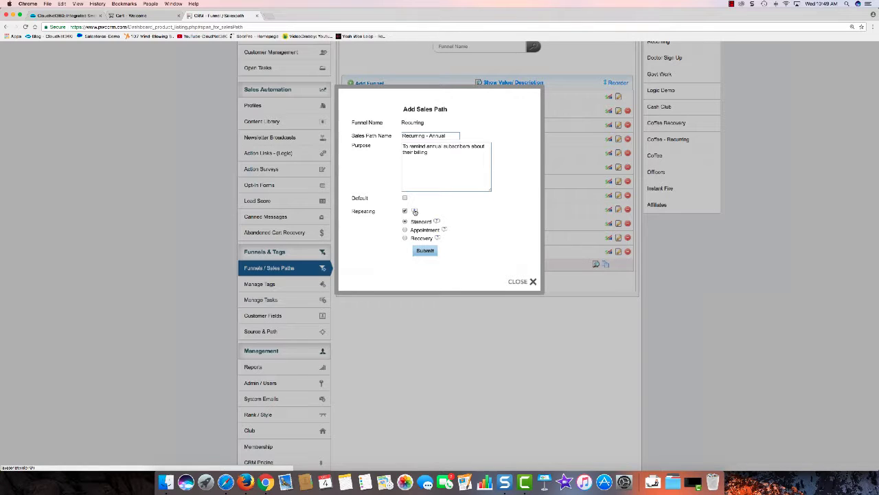
pyautogui.click(415, 211)
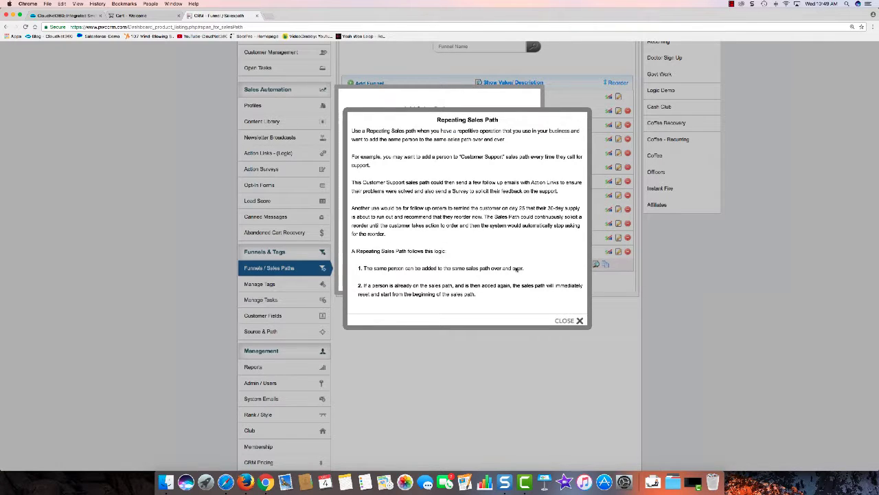
pyautogui.click(573, 322)
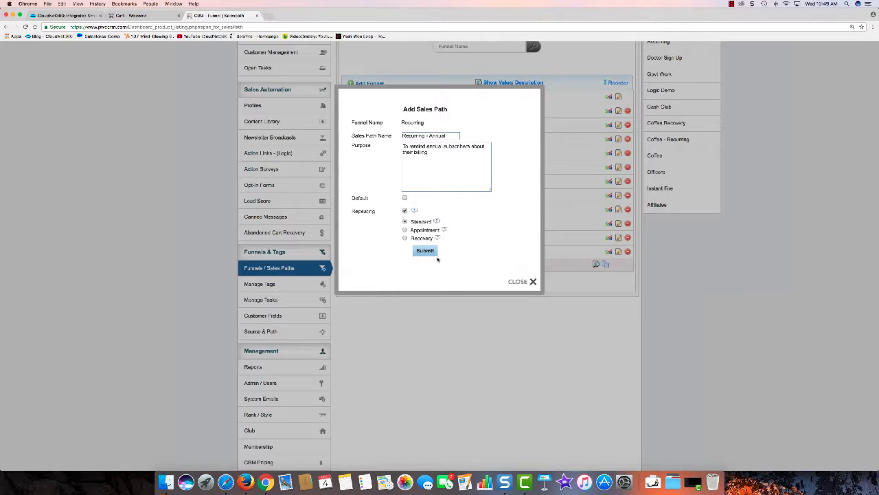
pyautogui.click(426, 250)
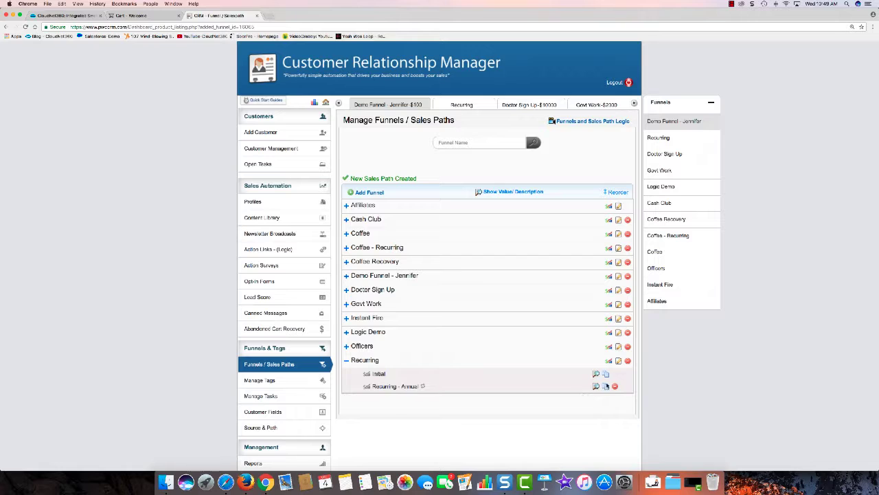
# Add an auto-email task to Recurring - Annual that sends Recurring 1 content after a chosen days delay.
pyautogui.click(416, 386)
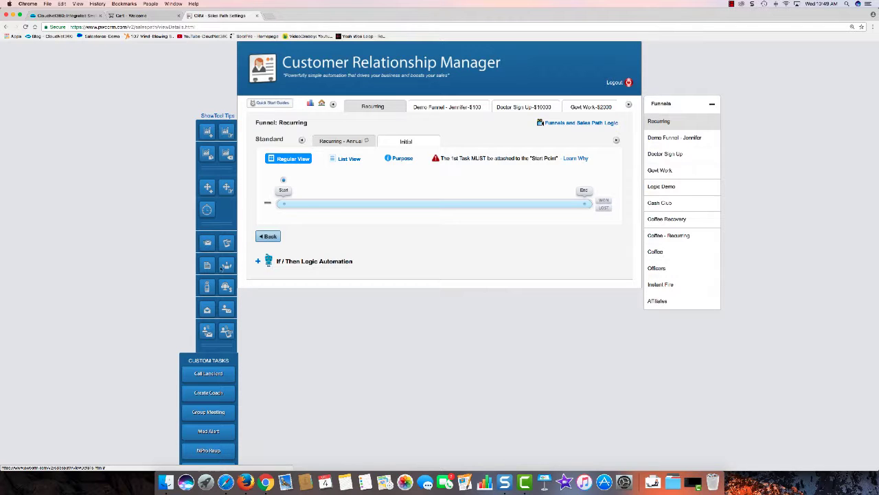
pyautogui.click(208, 243)
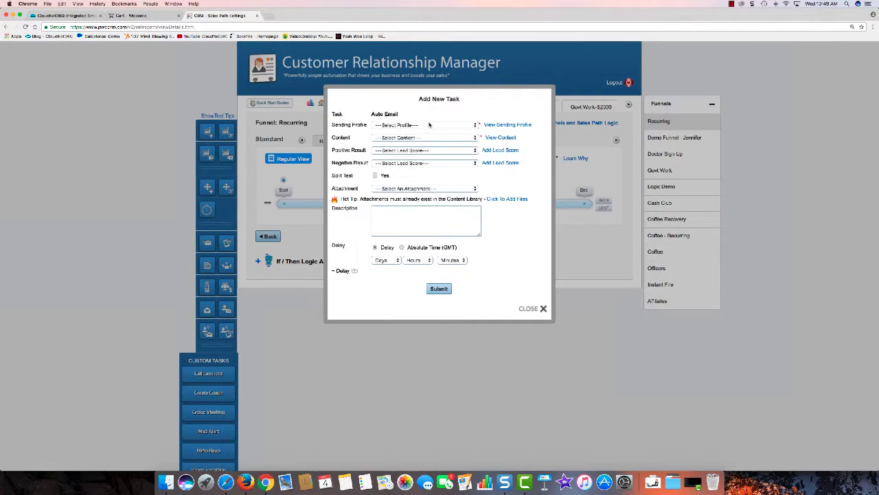
pyautogui.click(431, 125)
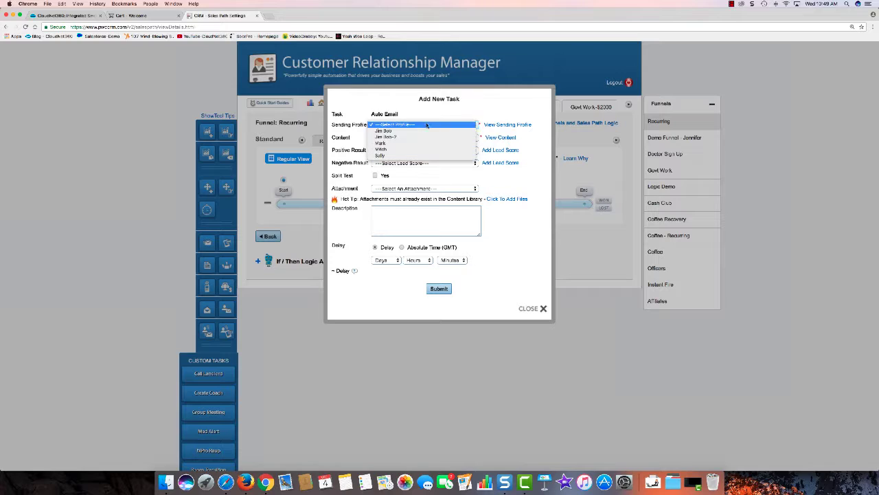
pyautogui.click(397, 155)
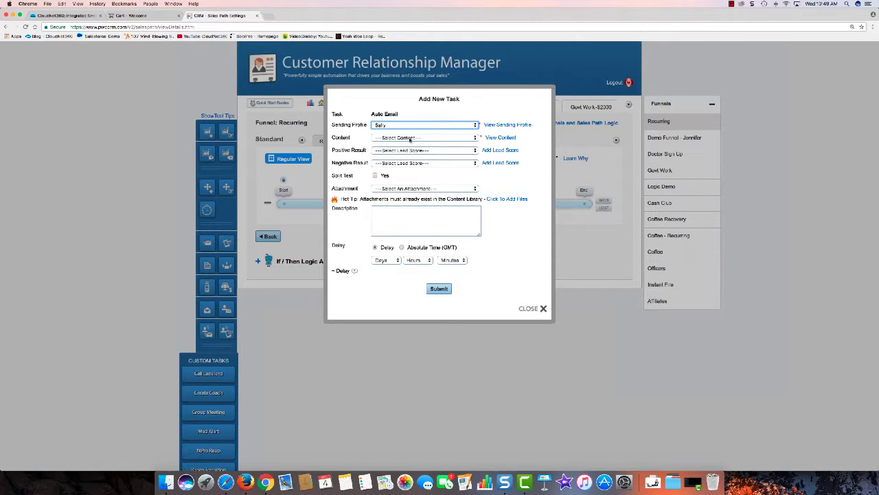
pyautogui.click(409, 138)
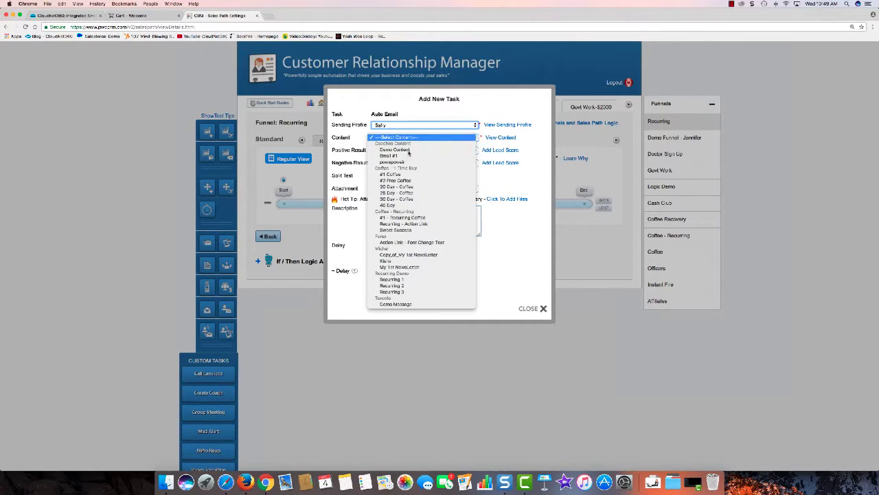
pyautogui.click(391, 278)
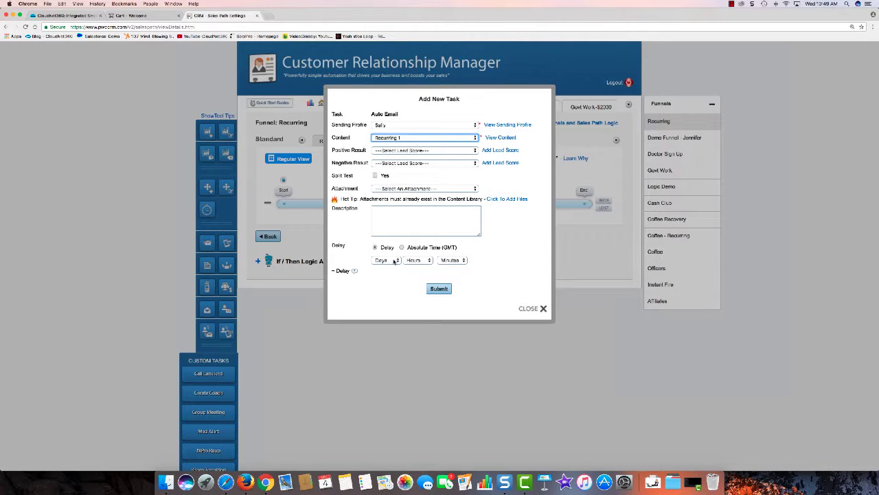
pyautogui.click(393, 261)
pyautogui.scroll(-15, 394, 268)
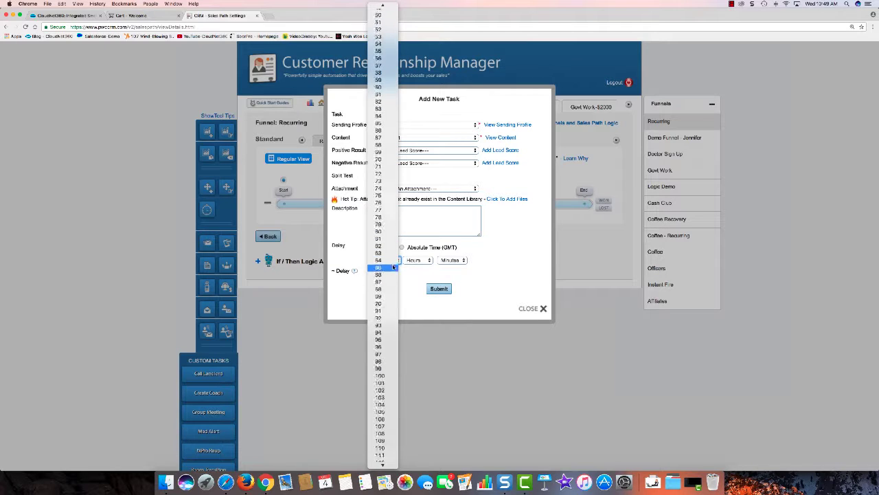
pyautogui.scroll(-20, 393, 265)
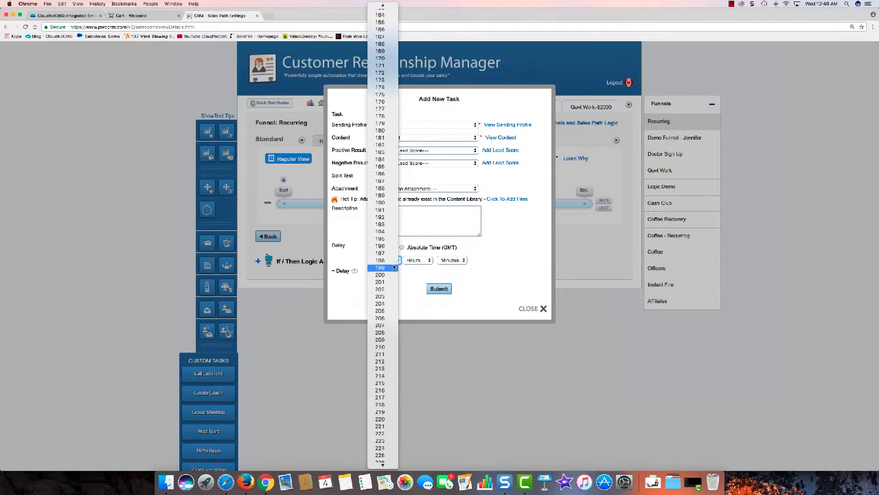
pyautogui.scroll(-20, 393, 267)
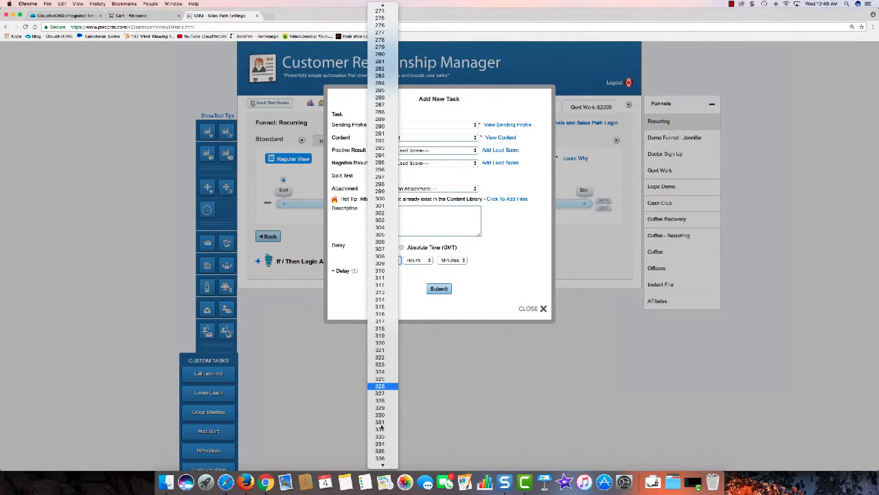
pyautogui.click(489, 296)
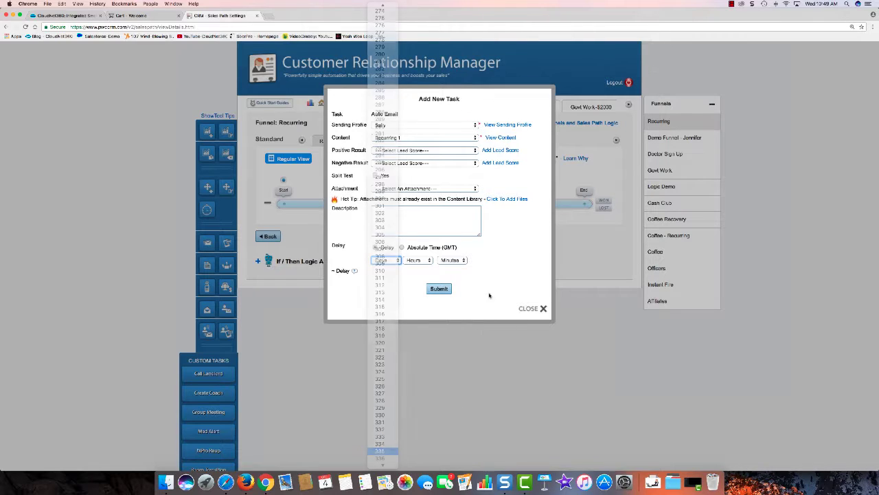
pyautogui.click(445, 289)
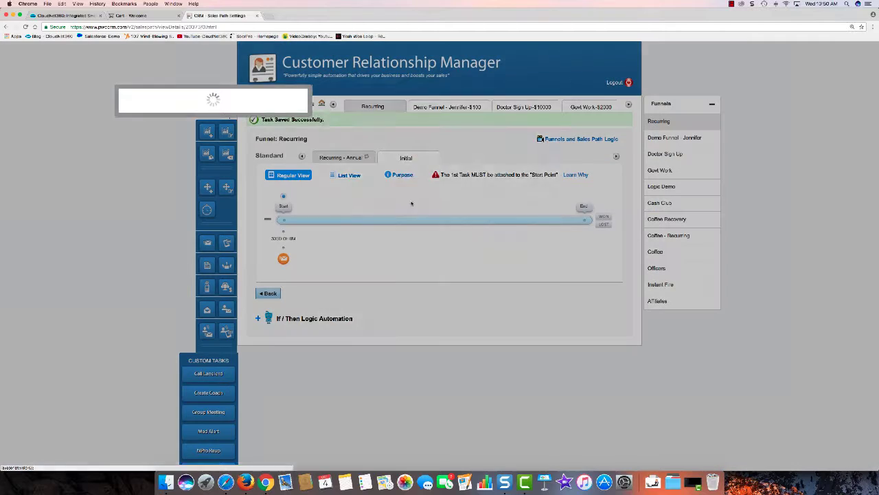
# Drop a second auto-email onto the timeline with a sender profile, Recurring 2 content and a 355-day delay.
pyautogui.moveTo(209, 249); pyautogui.dragTo(410, 203)
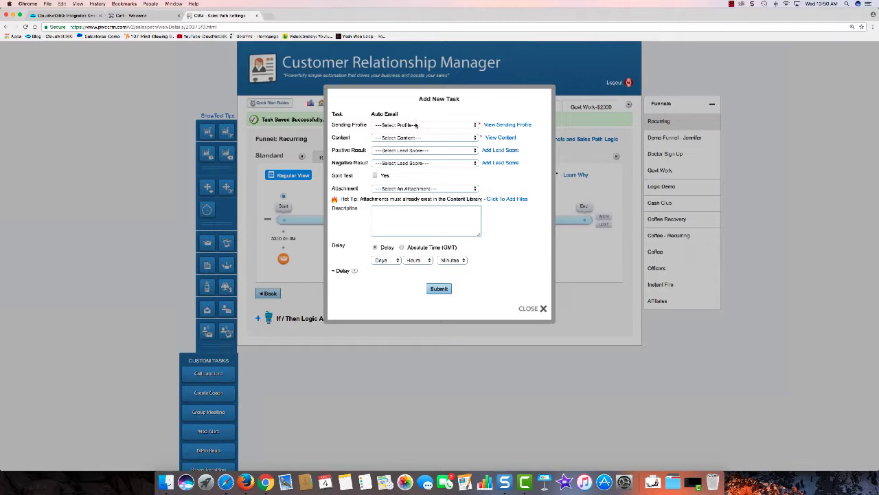
pyautogui.click(412, 125)
pyautogui.click(401, 139)
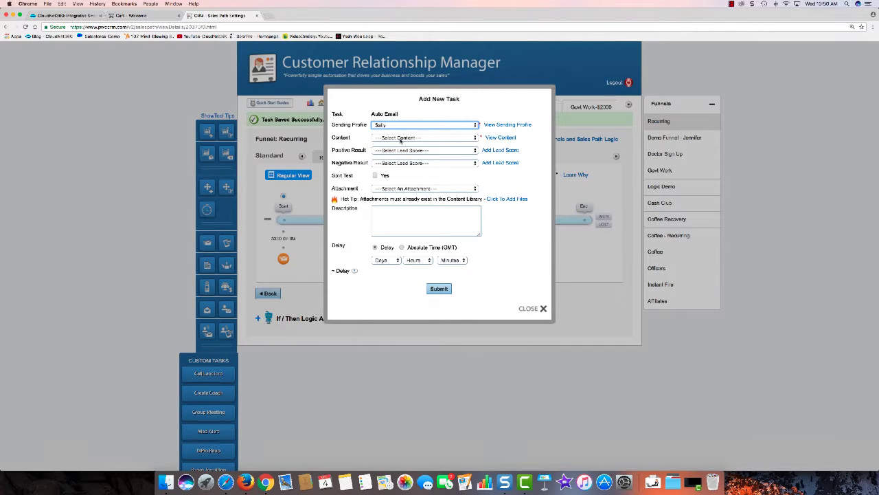
pyautogui.click(401, 138)
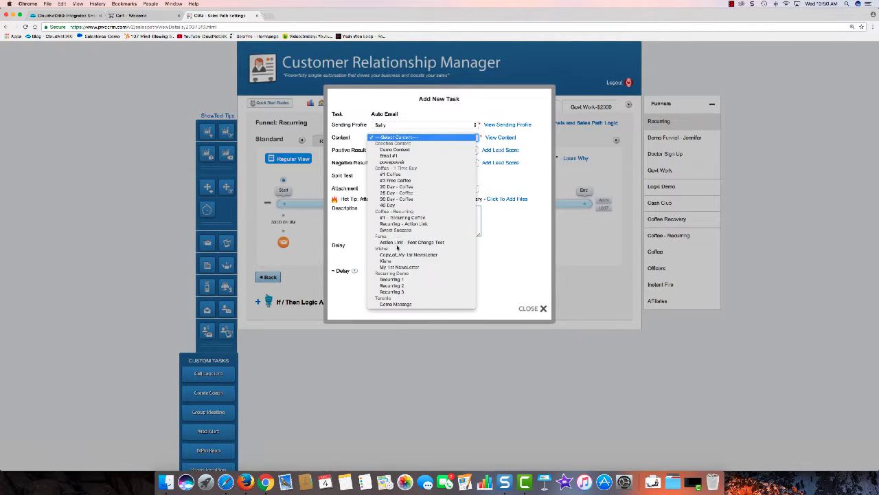
pyautogui.click(431, 284)
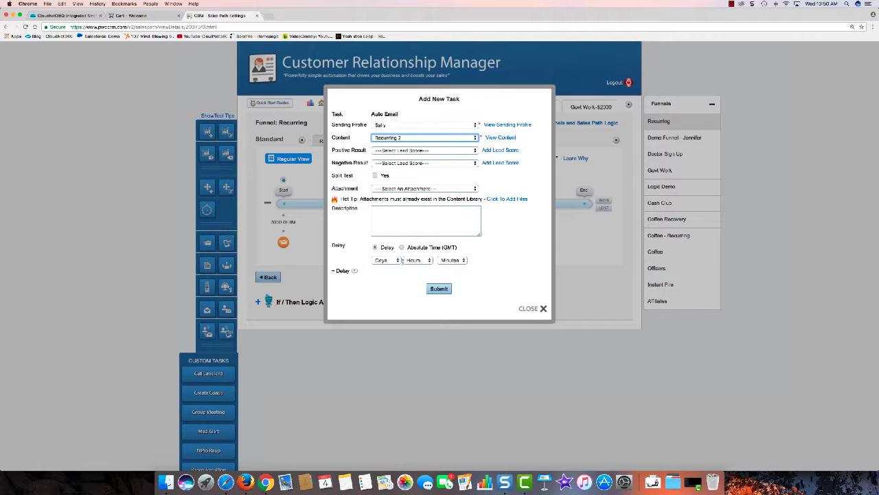
pyautogui.click(396, 262)
pyautogui.scroll(-10, 390, 297)
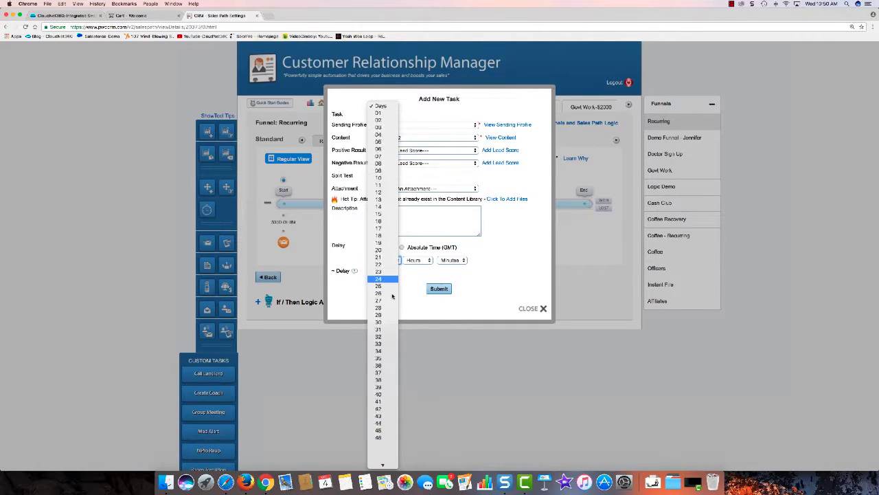
pyautogui.scroll(-20, 392, 297)
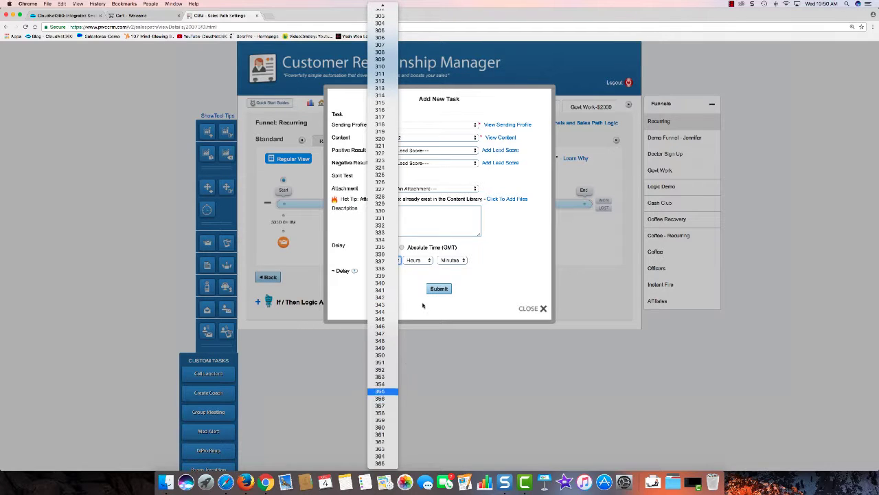
pyautogui.click(381, 391)
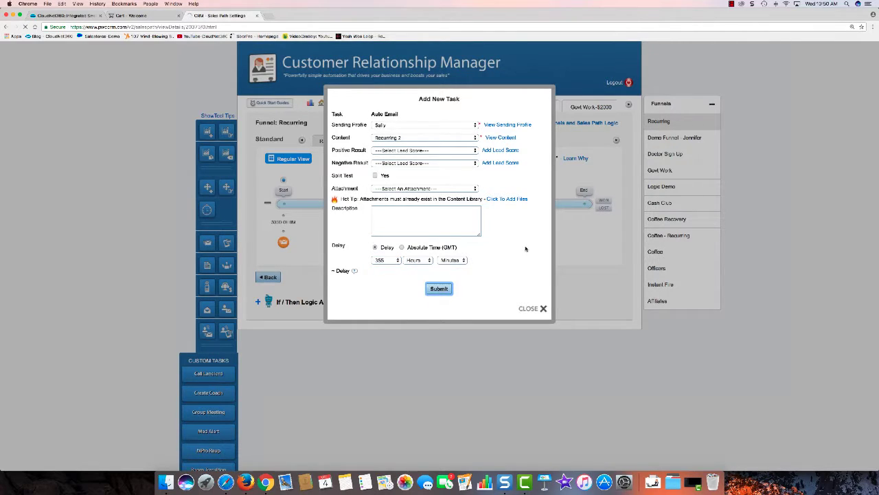
pyautogui.click(439, 289)
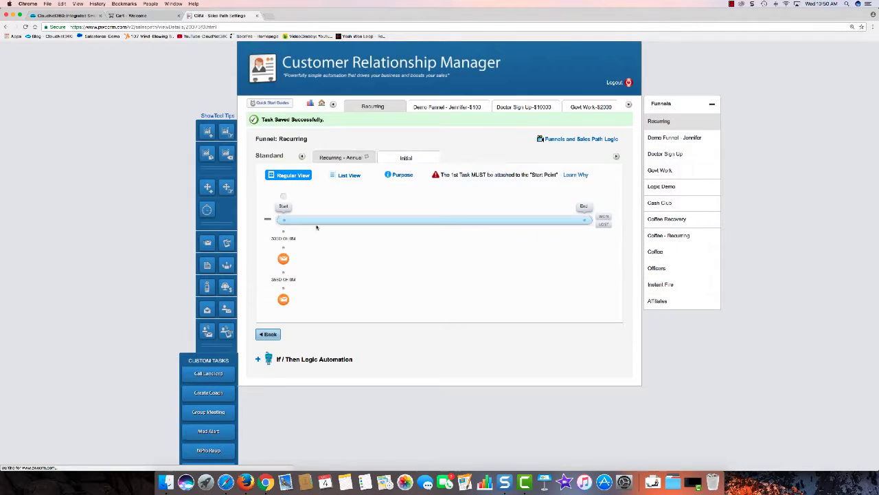
# Start a third auto-email task with a different sending profile and Recurring 3 content.
pyautogui.click(208, 243)
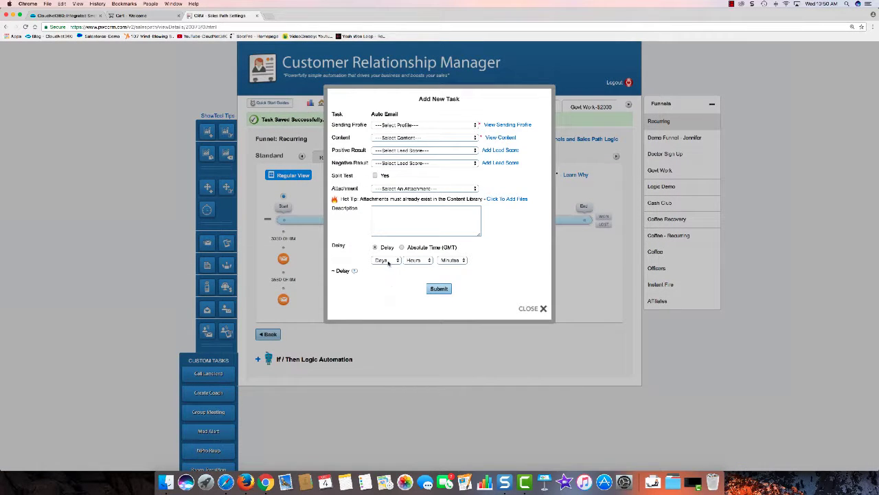
pyautogui.click(432, 125)
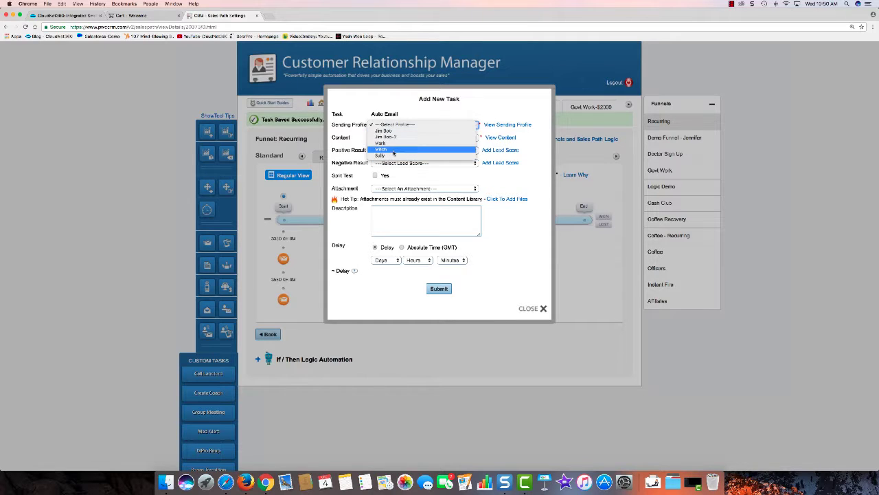
pyautogui.click(381, 155)
pyautogui.click(404, 137)
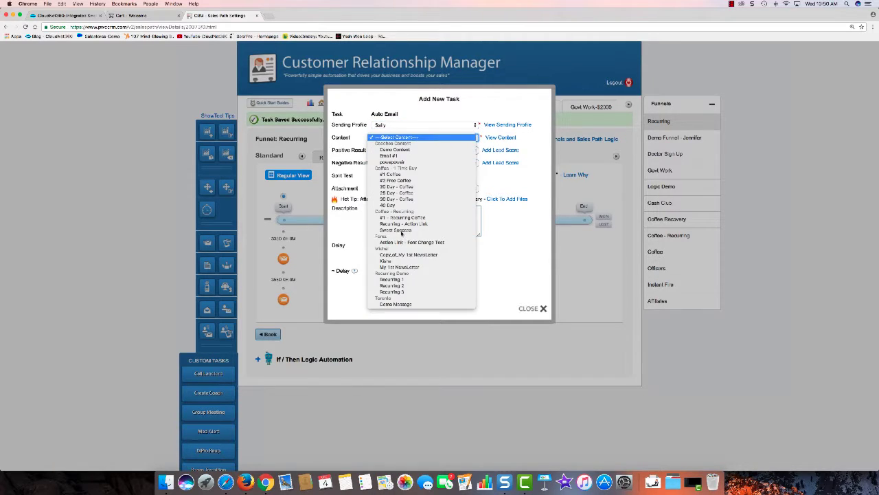
pyautogui.click(411, 128)
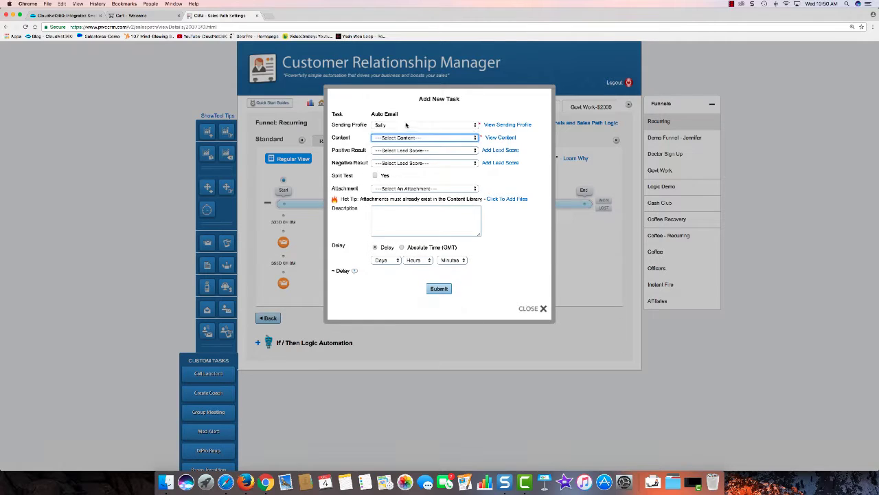
pyautogui.click(391, 124)
pyautogui.click(392, 118)
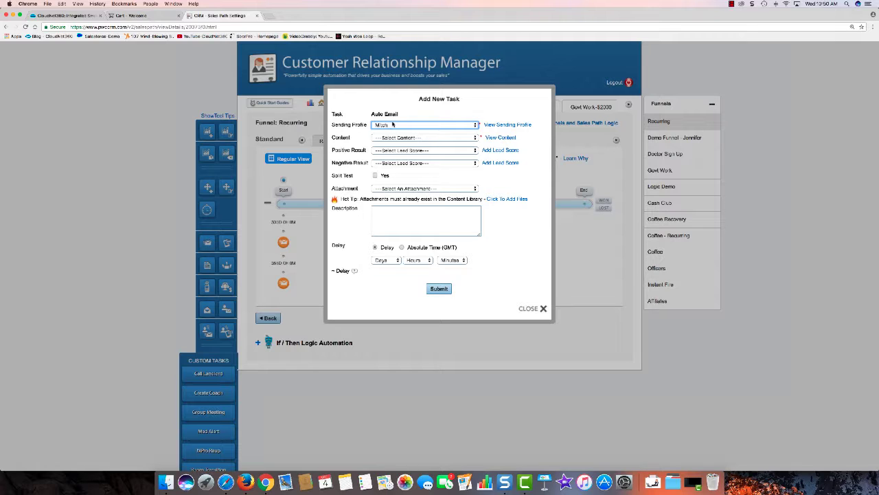
pyautogui.click(413, 138)
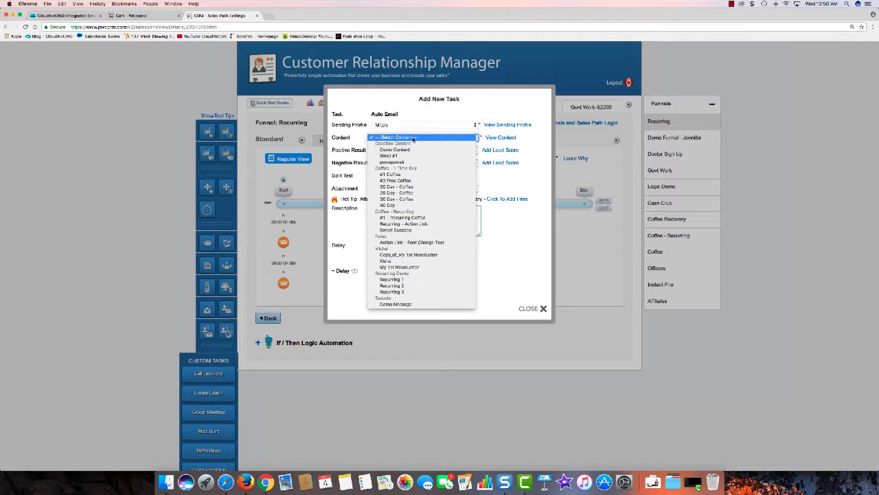
pyautogui.click(410, 292)
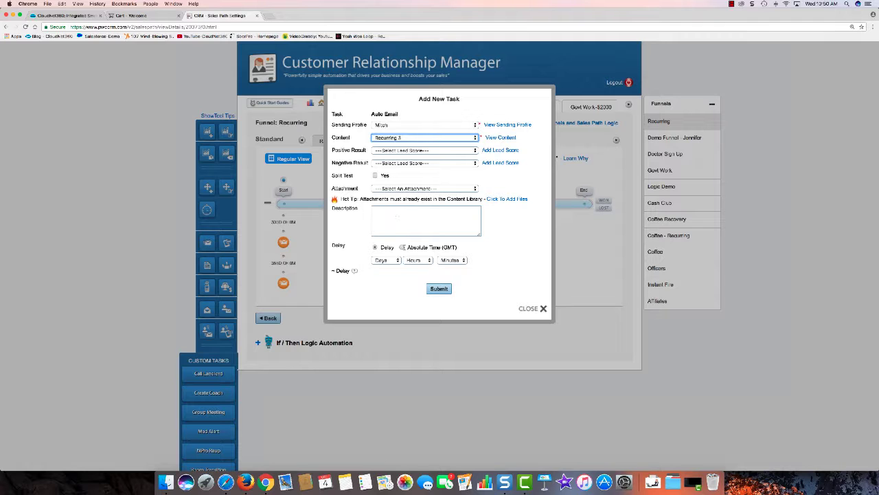
# Give it a 364-day delay, save it, and return to Manage Funnels / Sales Paths.
pyautogui.click(382, 262)
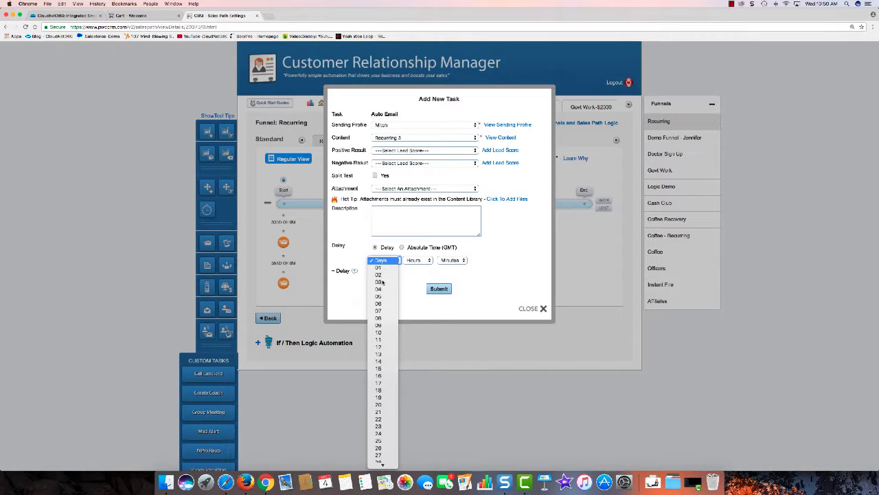
pyautogui.scroll(-10, 383, 282)
pyautogui.scroll(-20, 385, 280)
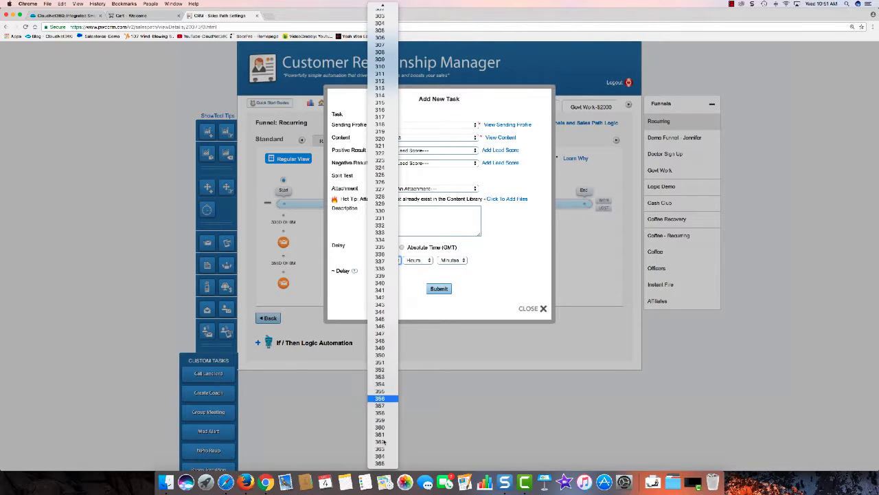
pyautogui.click(383, 456)
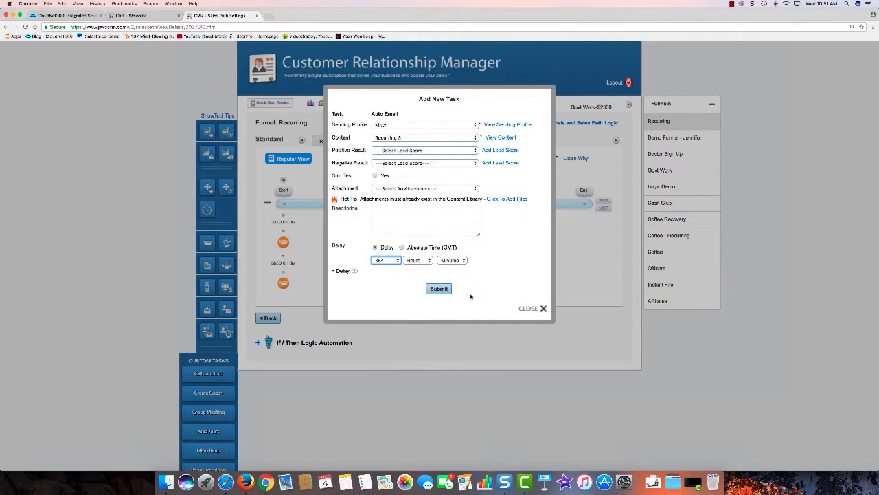
pyautogui.click(438, 289)
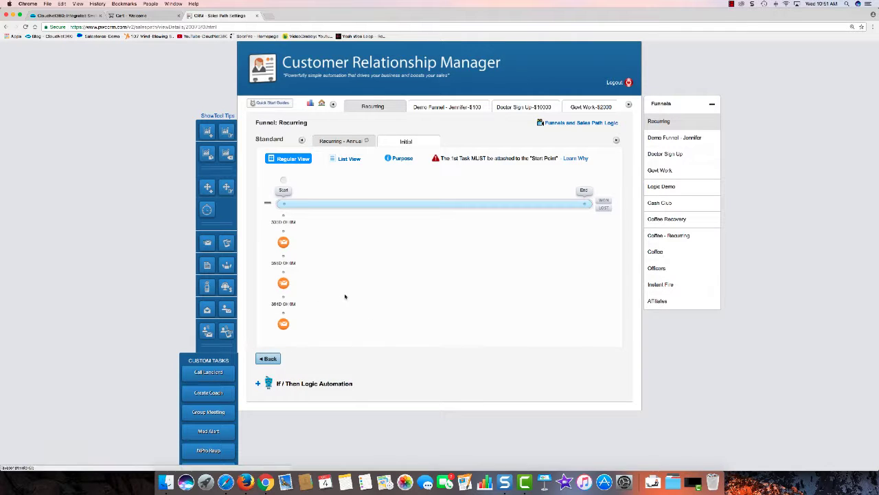
pyautogui.scroll(-2, 295, 306)
pyautogui.click(272, 306)
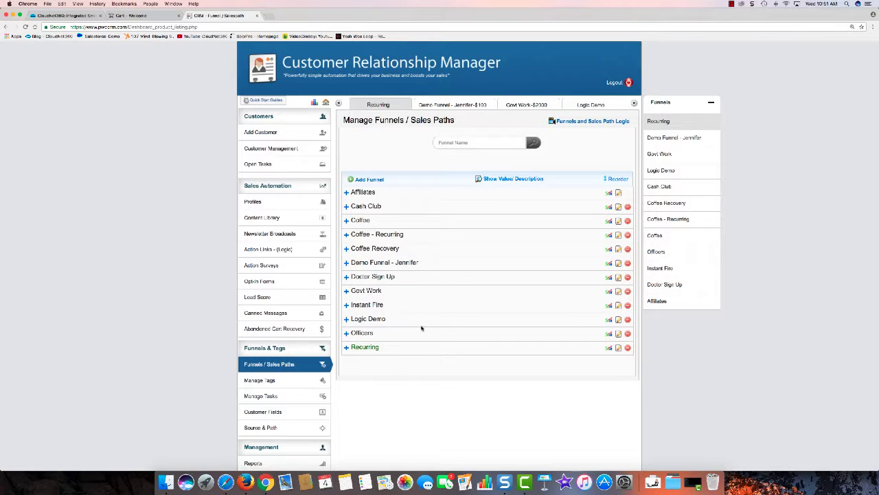
# Expand the Recurring, Officers, Logic Demo and Instant Fire funnels, then switch to the Cart - Welcome page.
pyautogui.click(419, 347)
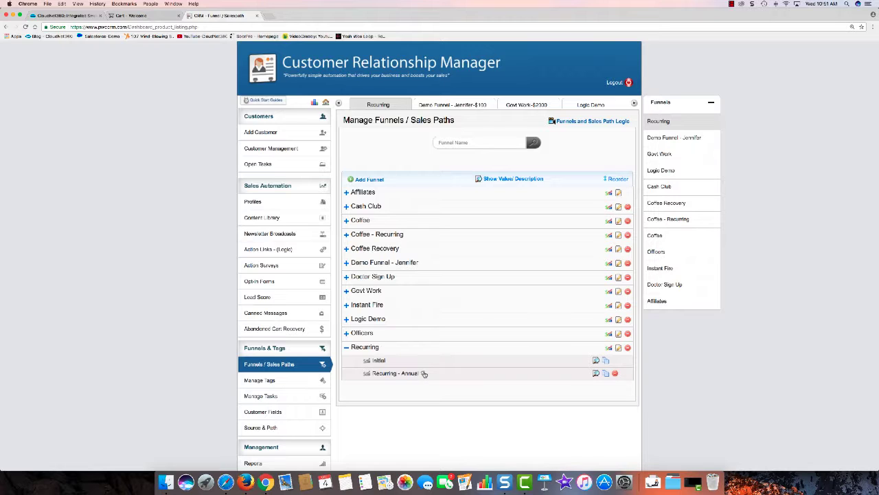
pyautogui.click(368, 334)
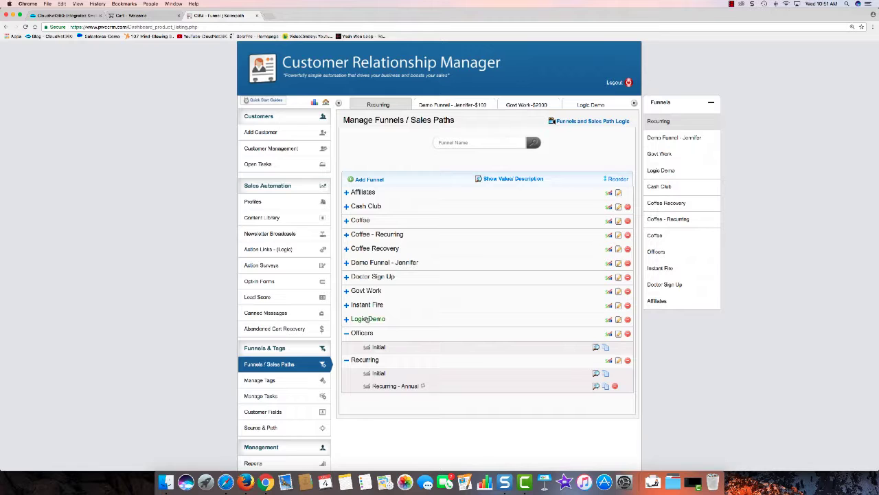
pyautogui.click(367, 319)
pyautogui.click(368, 305)
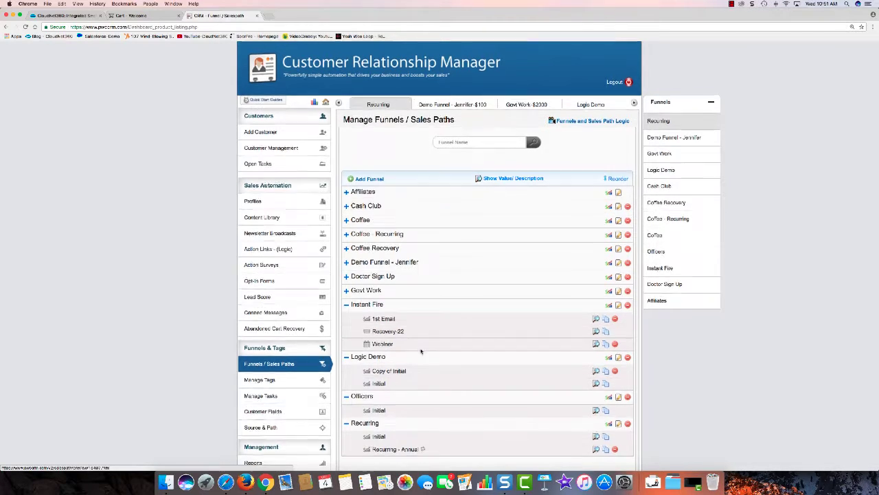
pyautogui.scroll(-5, 420, 352)
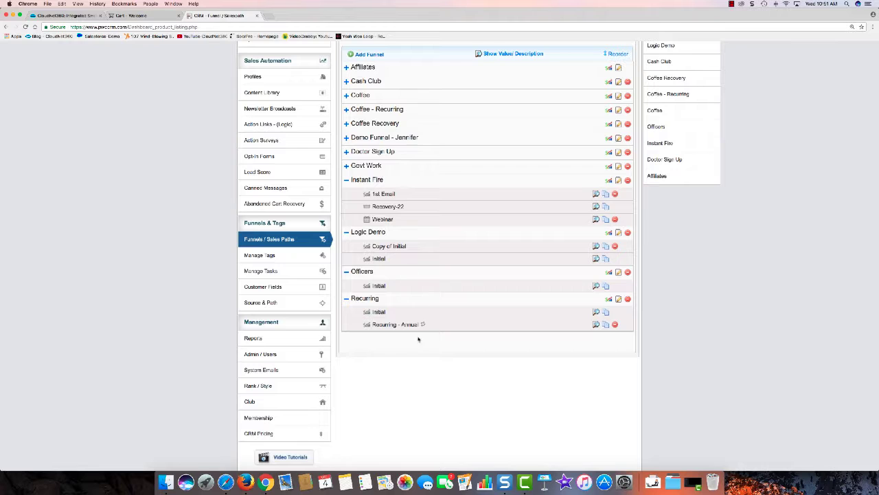
pyautogui.scroll(3, 453, 340)
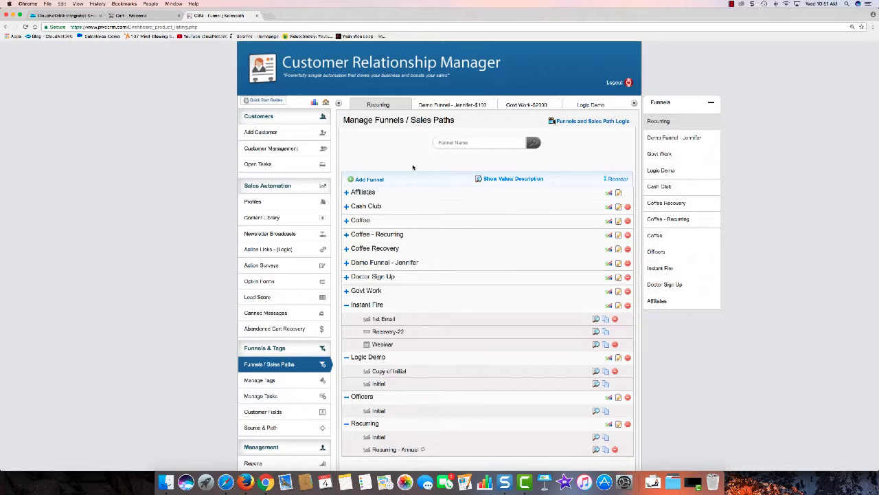
pyautogui.click(140, 15)
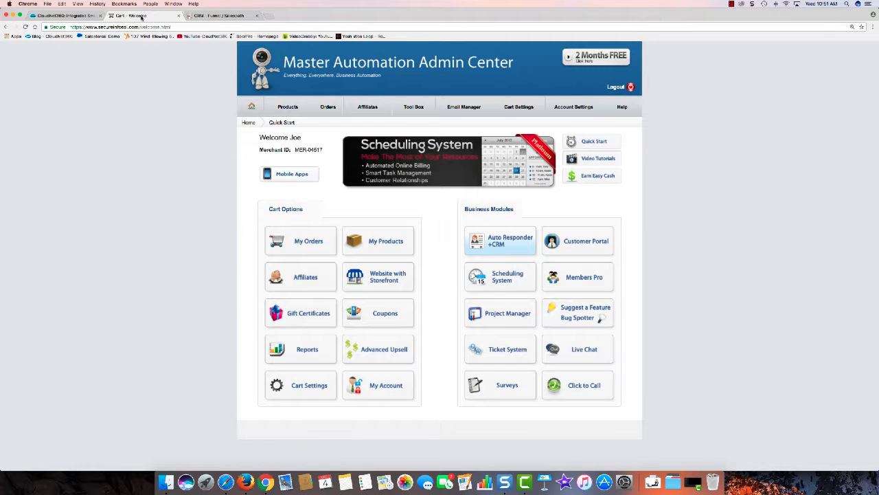
# Create a product named 'Annual Recurring Product' priced at 100 and open its edit page.
pyautogui.click(389, 241)
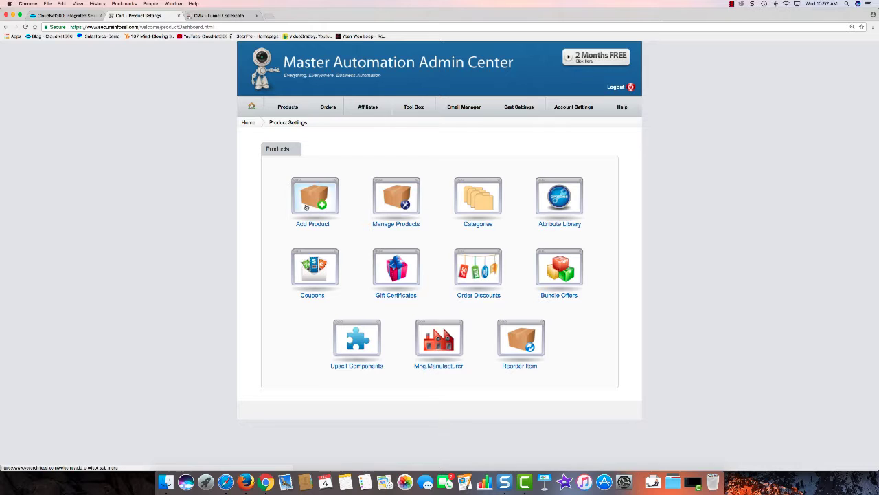
pyautogui.click(306, 208)
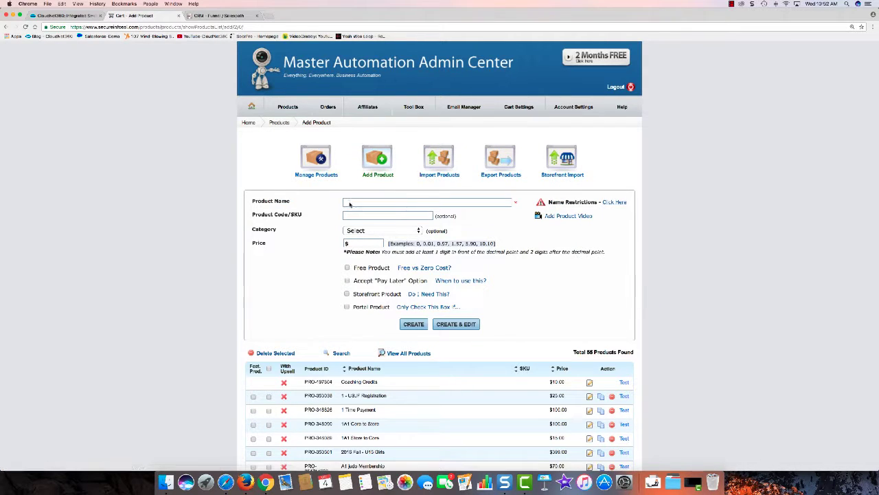
pyautogui.click(349, 202)
pyautogui.write('A')
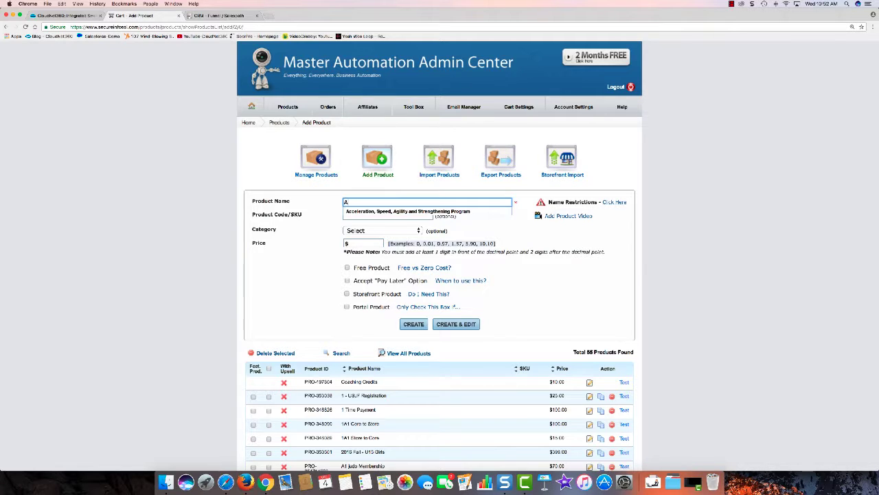
pyautogui.write('nnual Rec')
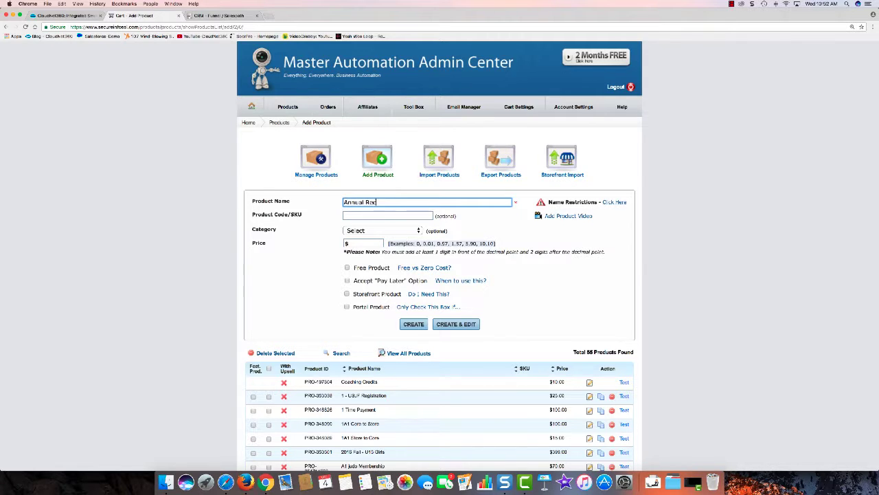
pyautogui.write('urring Product')
pyautogui.click(353, 242)
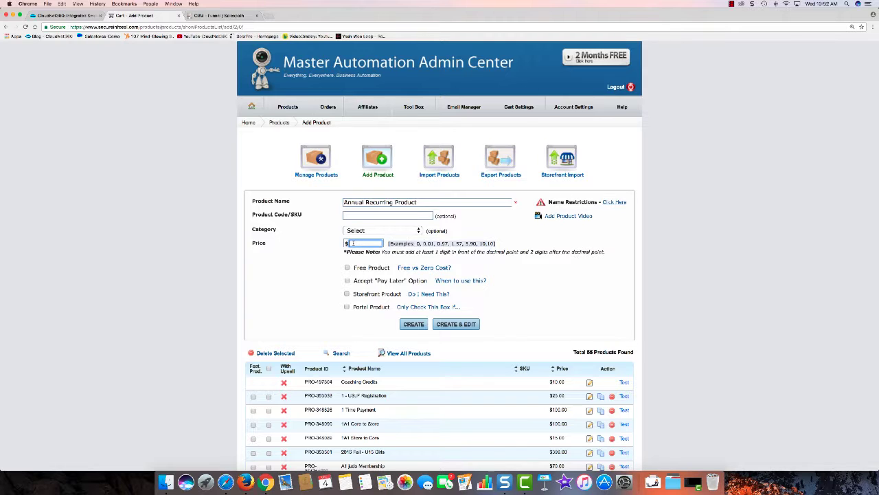
pyautogui.write('100')
pyautogui.click(447, 325)
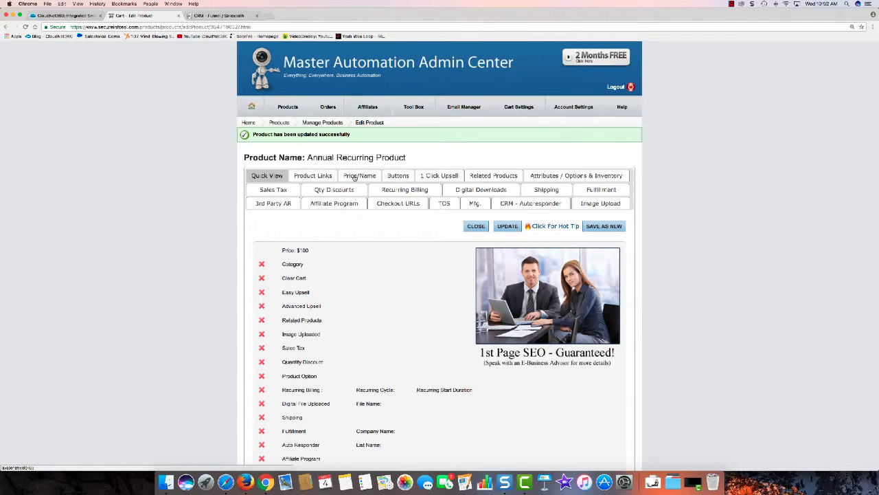
# Switch the product's recurring billing to Days Delay with a 1 Year start delay.
pyautogui.click(383, 189)
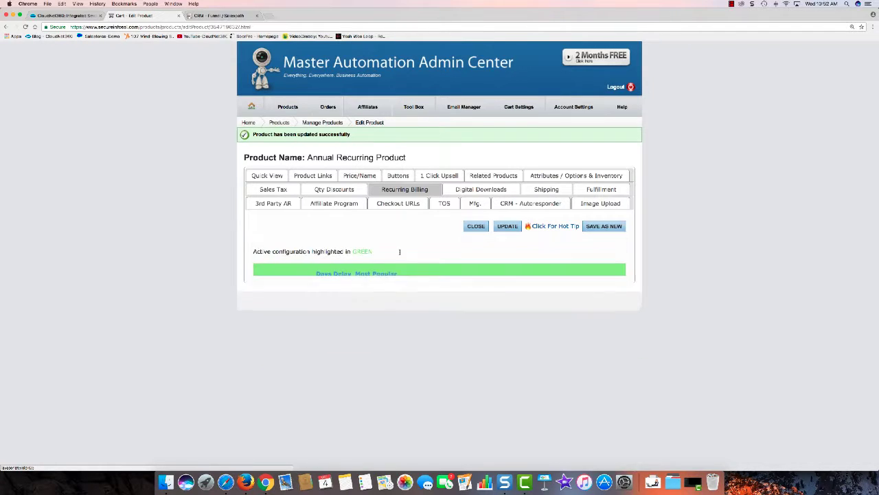
pyautogui.click(340, 280)
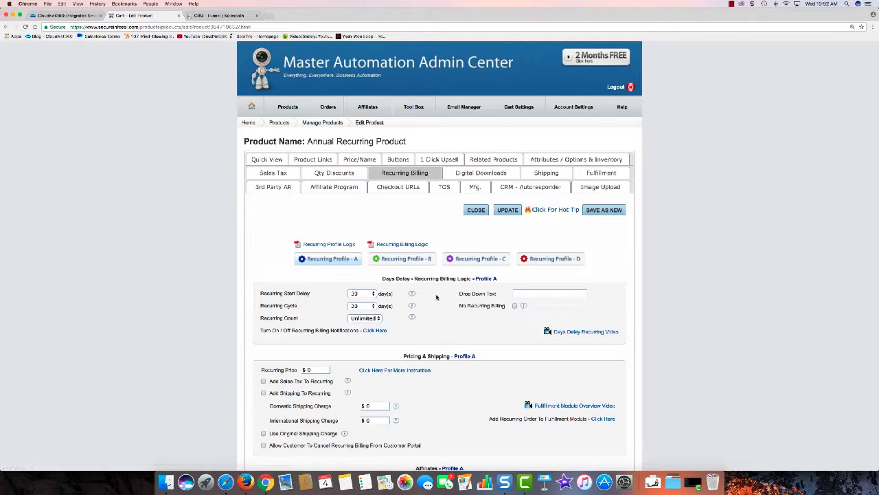
pyautogui.scroll(-2, 433, 297)
pyautogui.scroll(-1, 439, 217)
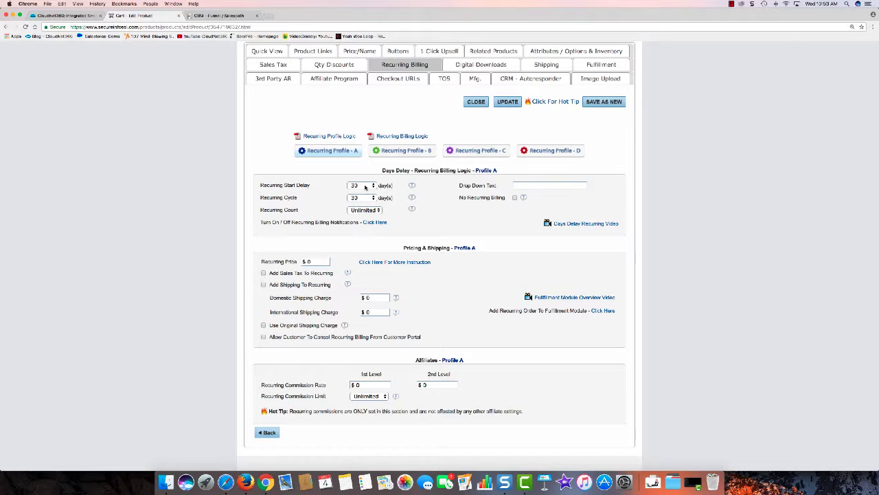
pyautogui.click(365, 186)
pyautogui.scroll(-10, 365, 186)
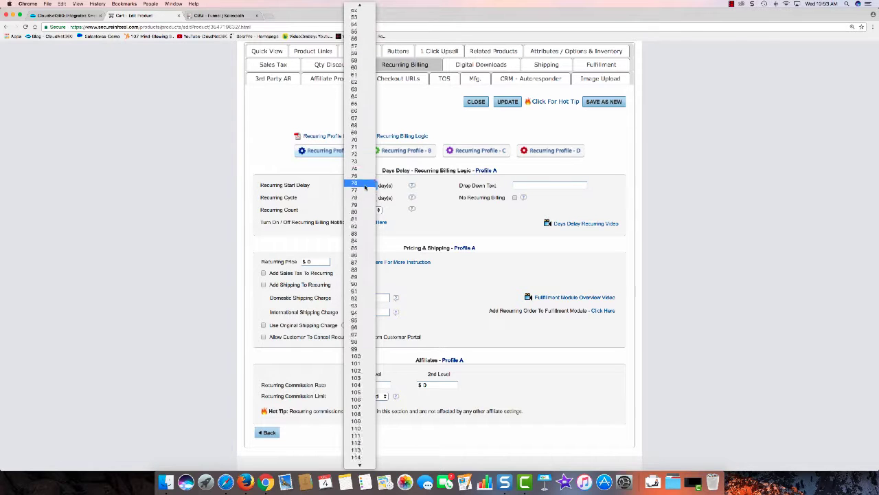
pyautogui.scroll(-15, 365, 187)
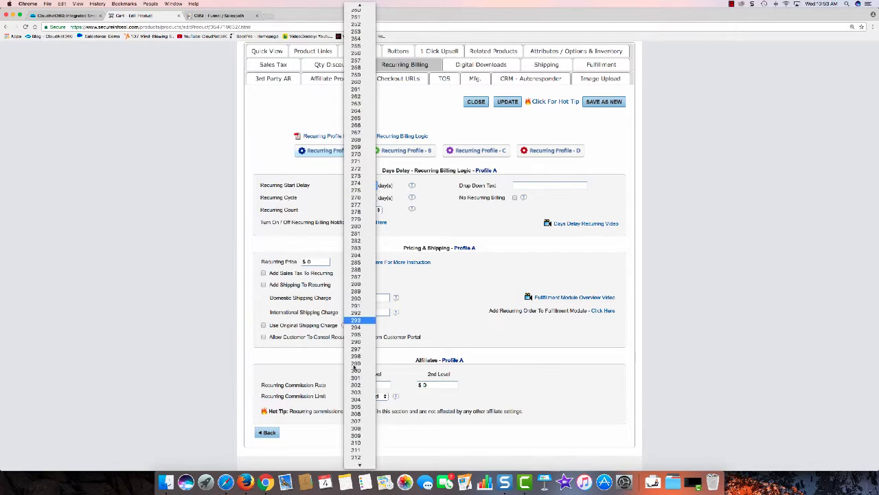
pyautogui.scroll(-5, 356, 367)
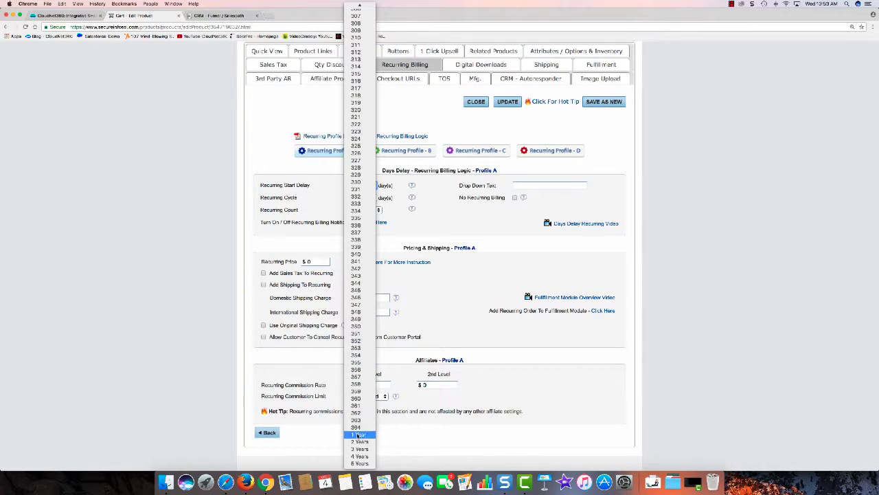
pyautogui.click(357, 434)
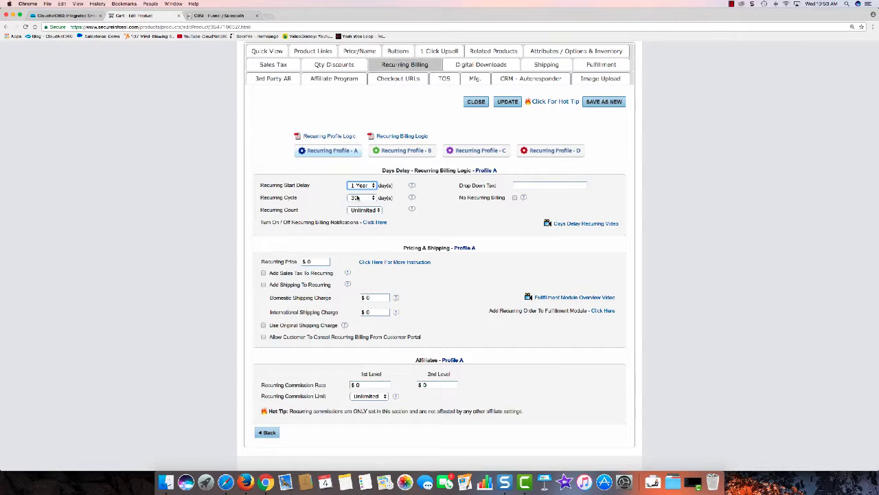
# Set the recurring cycle to 1 Year and the recurring price to 79, then update the product.
pyautogui.click(355, 197)
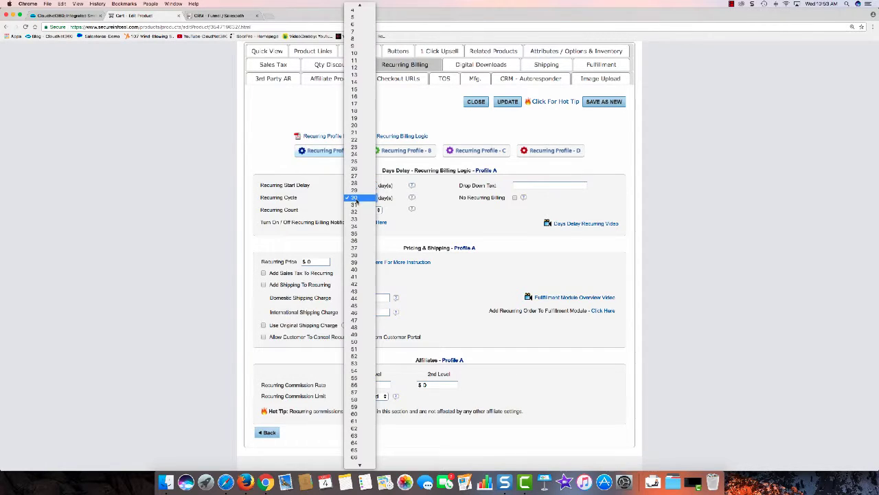
pyautogui.scroll(-15, 355, 201)
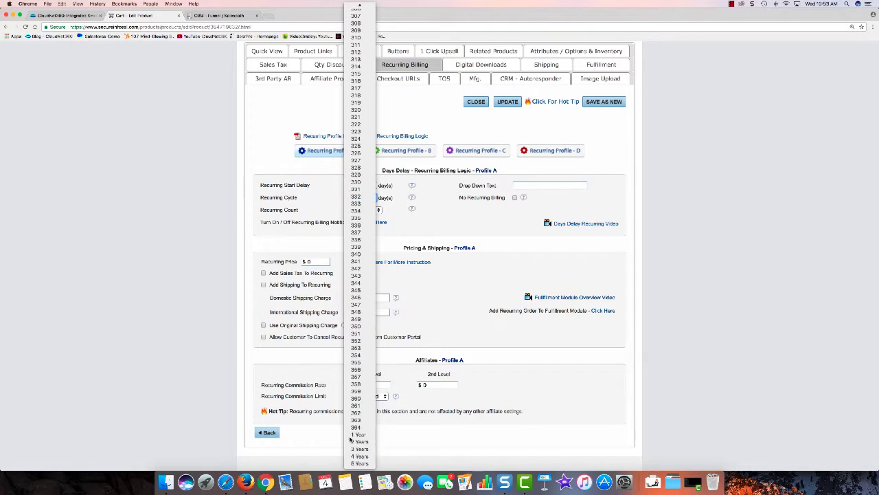
pyautogui.click(357, 435)
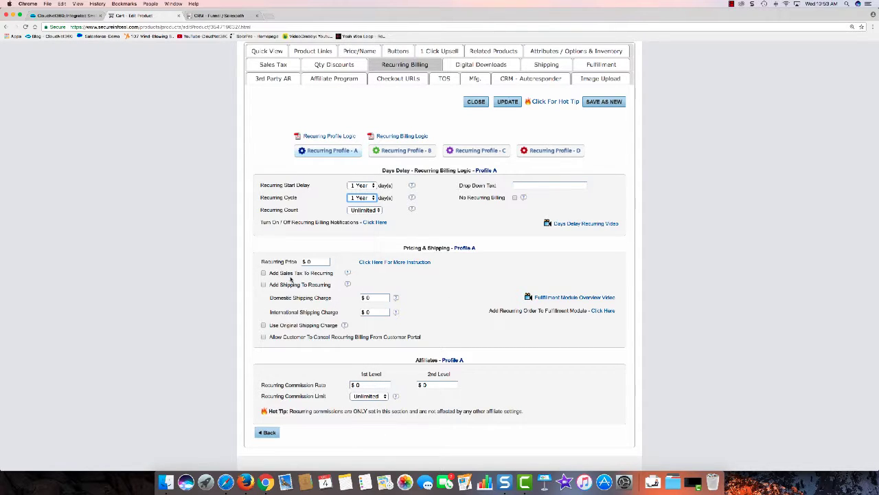
pyautogui.doubleClick(311, 262)
pyautogui.write('79')
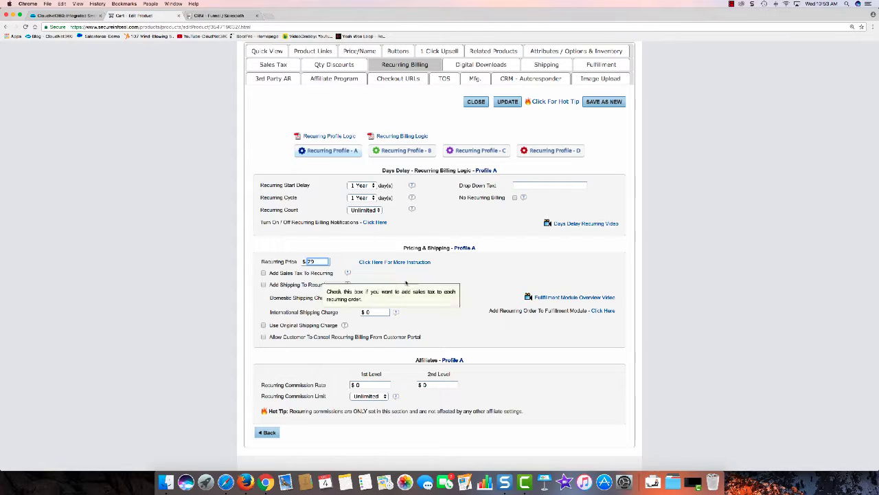
pyautogui.scroll(-1, 489, 291)
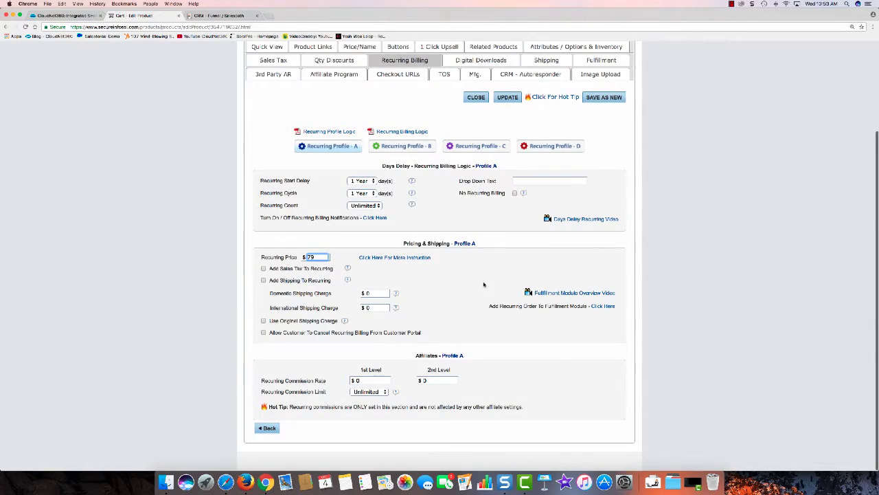
pyautogui.scroll(4, 487, 286)
pyautogui.click(510, 211)
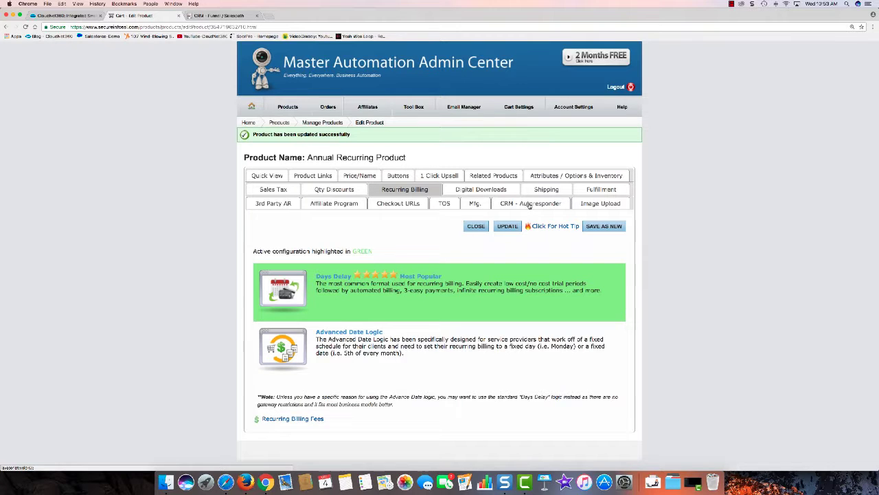
# In the product's CRM - Autoresponder settings, assign the Recurring and Coffee - Recurring sales paths.
pyautogui.click(529, 204)
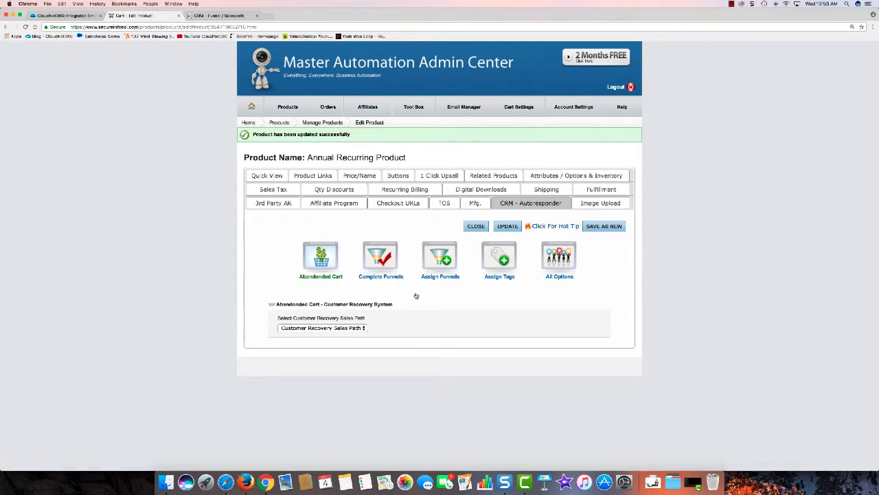
pyautogui.click(439, 260)
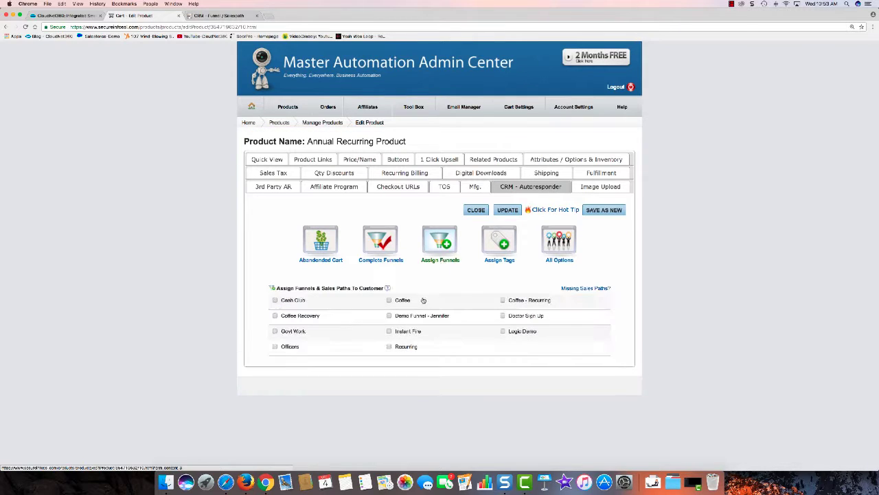
pyautogui.click(390, 347)
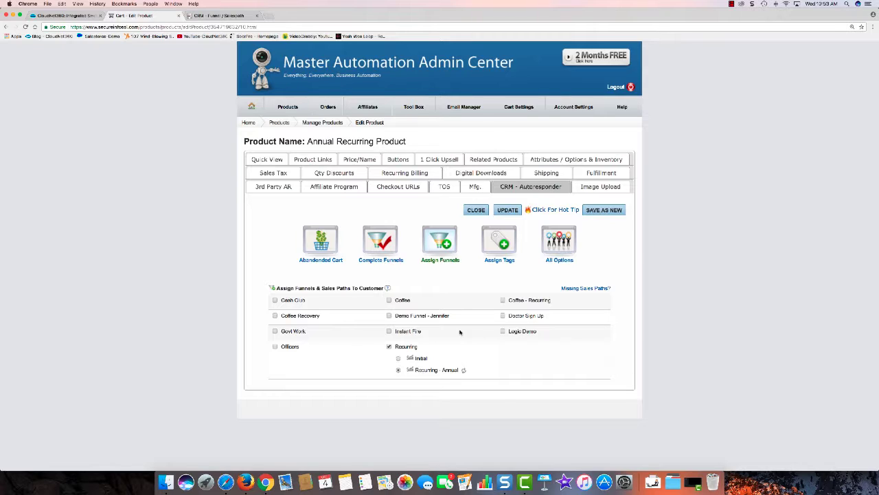
pyautogui.click(503, 301)
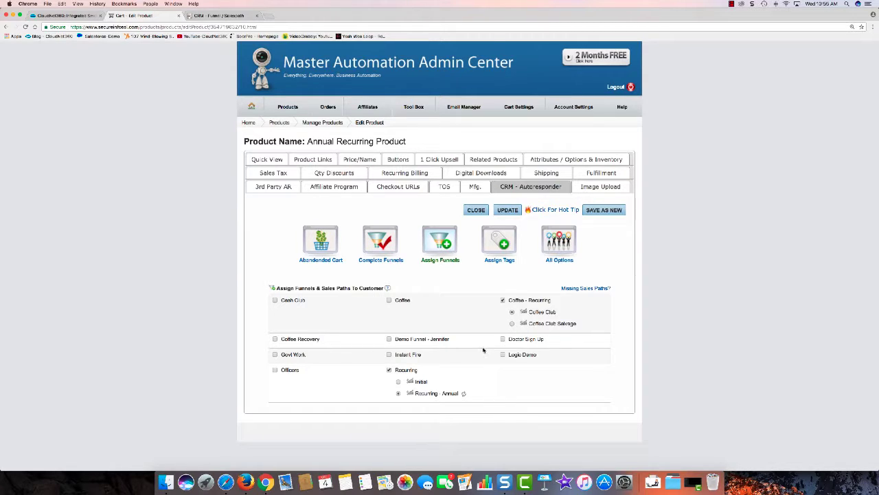
# Keep the Recurring path ticked and save the product's funnel assignments.
pyautogui.click(389, 369)
pyautogui.click(509, 211)
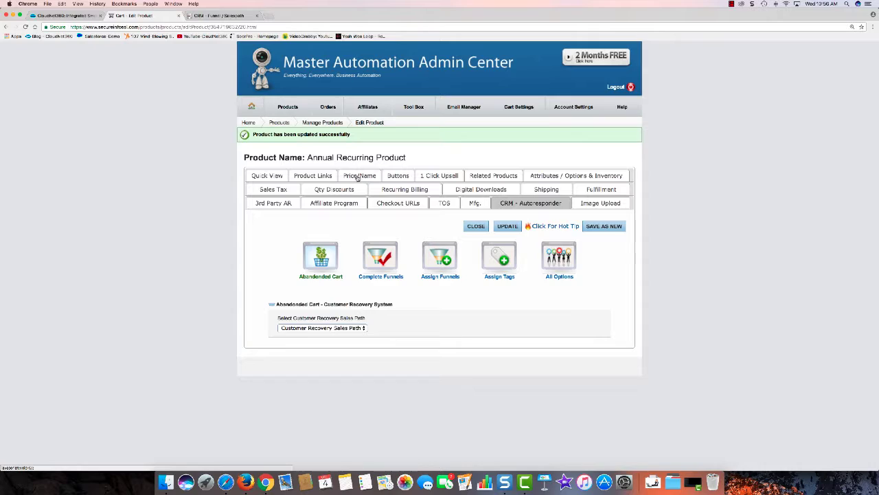
# Enable the Accept Pay Later option on the product's Price/Name settings and update it.
pyautogui.click(358, 175)
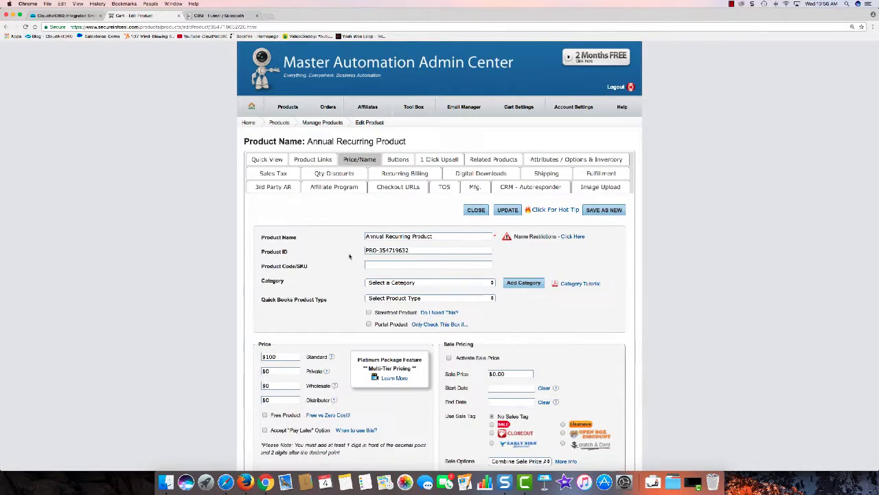
pyautogui.scroll(-3, 348, 254)
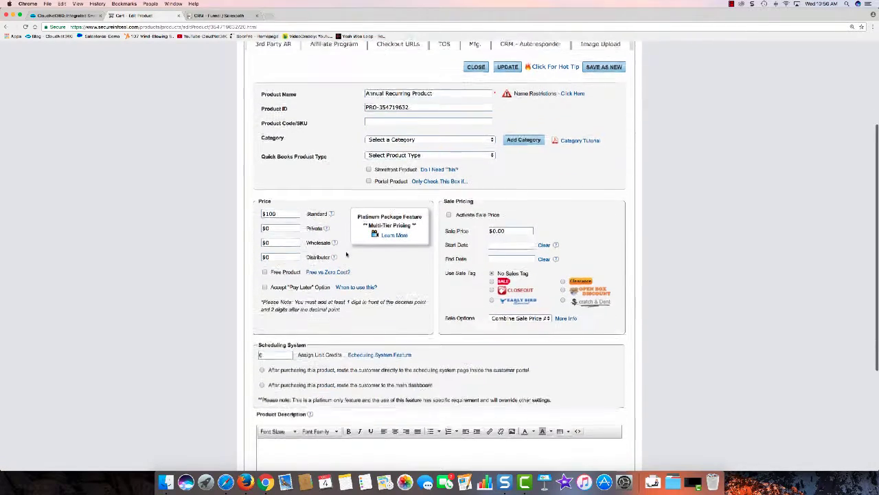
pyautogui.scroll(1, 337, 242)
pyautogui.scroll(1, 337, 242)
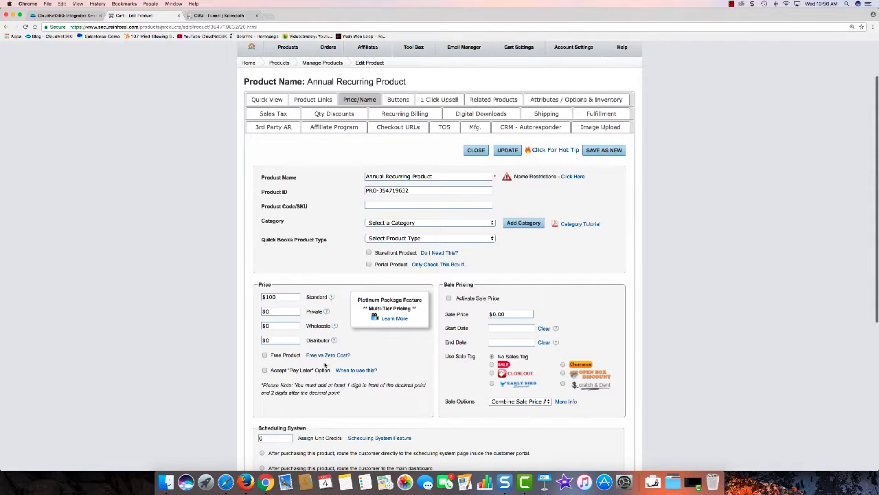
pyautogui.click(265, 370)
pyautogui.click(507, 150)
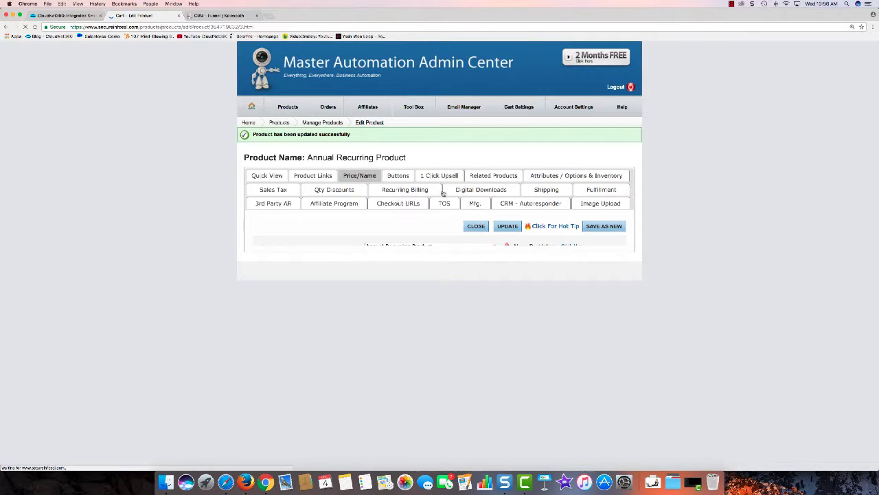
# Generate the Annual Recurring Product checkout link under Product Links.
pyautogui.click(314, 177)
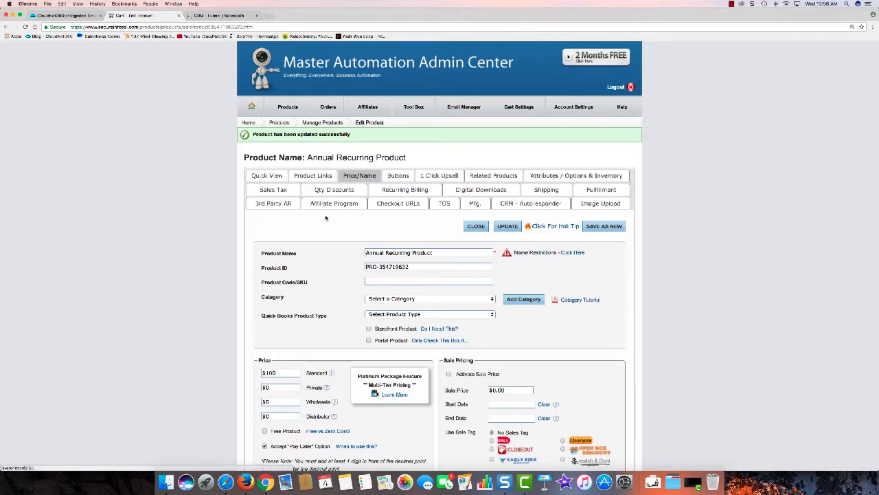
pyautogui.scroll(-3, 603, 297)
pyautogui.scroll(1, 603, 297)
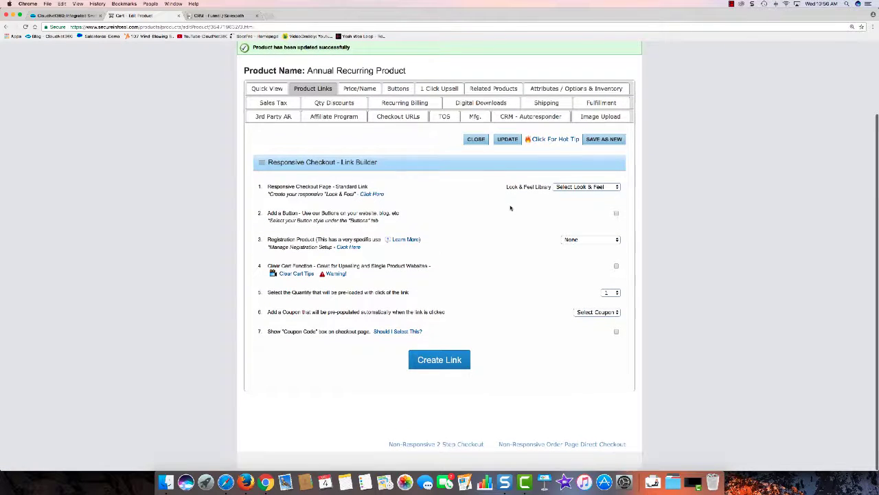
pyautogui.click(447, 364)
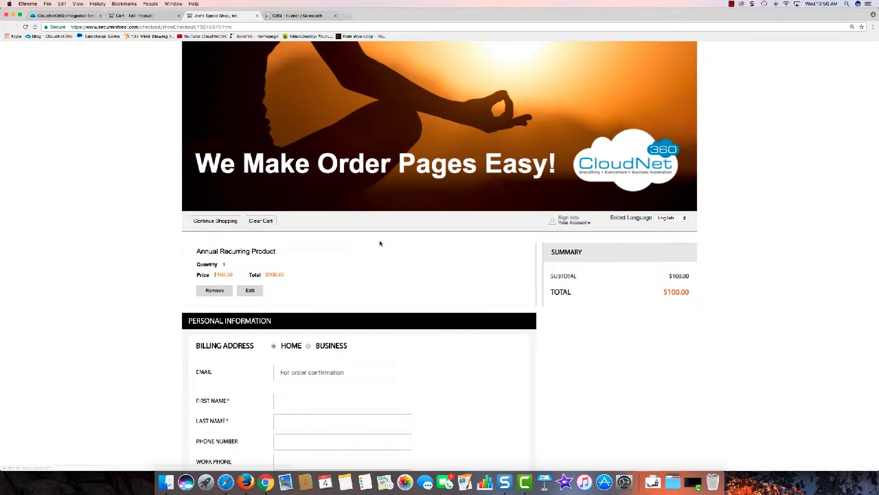
# Enter the buyer's e-mail address, first and last name, and phone number.
pyautogui.scroll(-5, 355, 222)
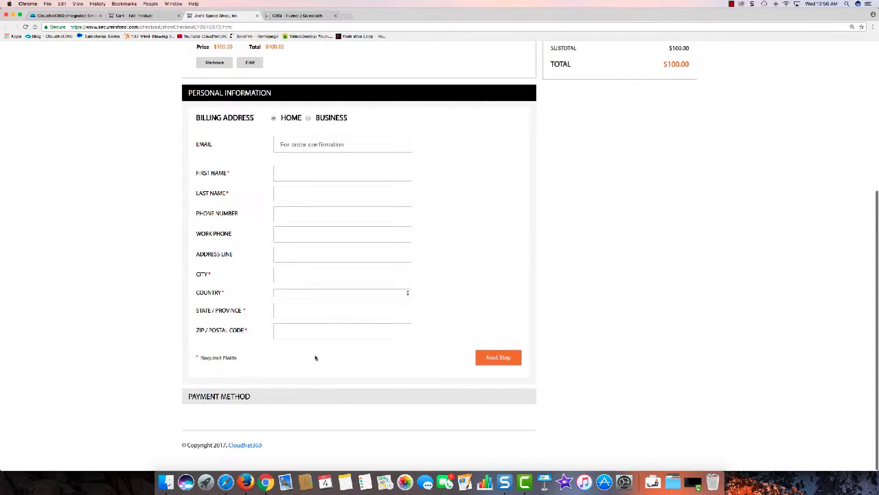
pyautogui.click(315, 146)
pyautogui.write('jim')
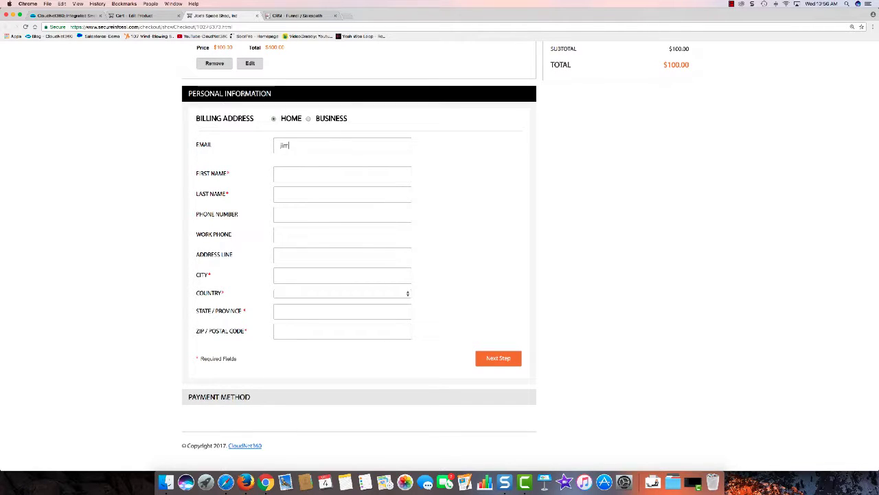
pyautogui.write('bob@example.com')
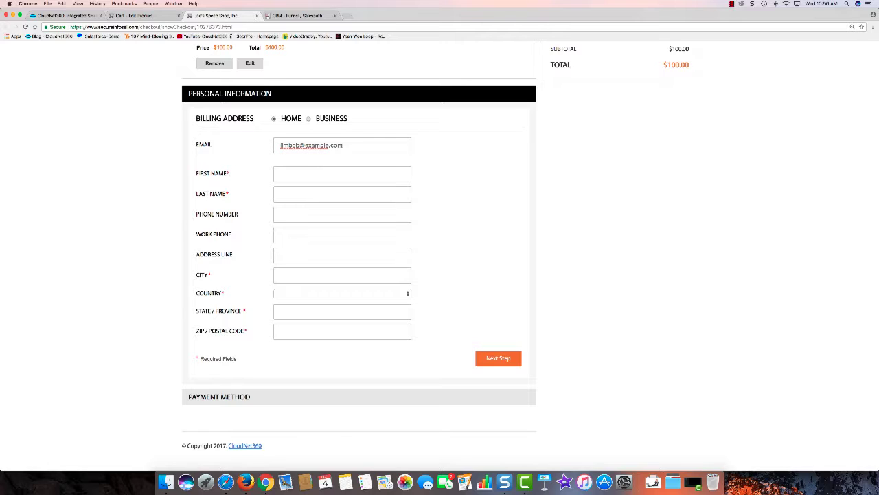
pyautogui.click(303, 173)
pyautogui.write('Jim')
pyautogui.press('Tab')
pyautogui.write('Bob')
pyautogui.press('Tab')
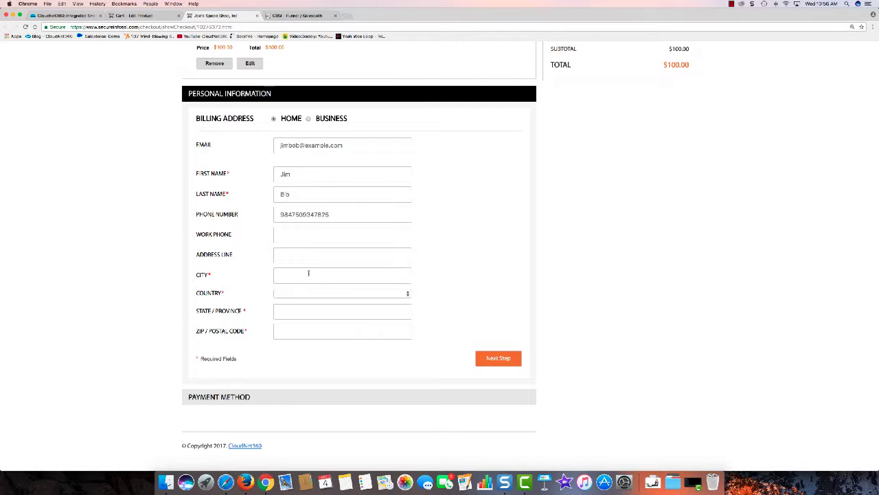
# Enter the buyer's city, choose United States and Wisconsin, add the ZIP, and continue to payment.
pyautogui.click(309, 272)
pyautogui.write('Milwaukee')
pyautogui.click(305, 292)
pyautogui.click(313, 300)
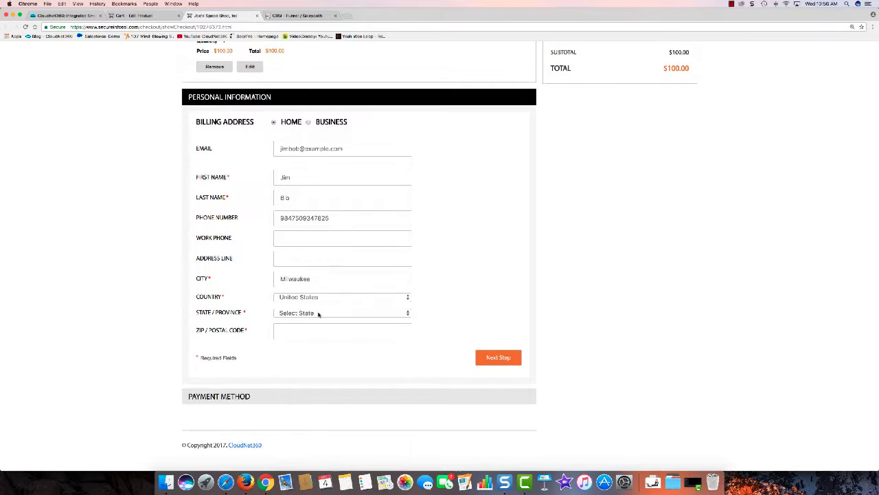
pyautogui.click(318, 314)
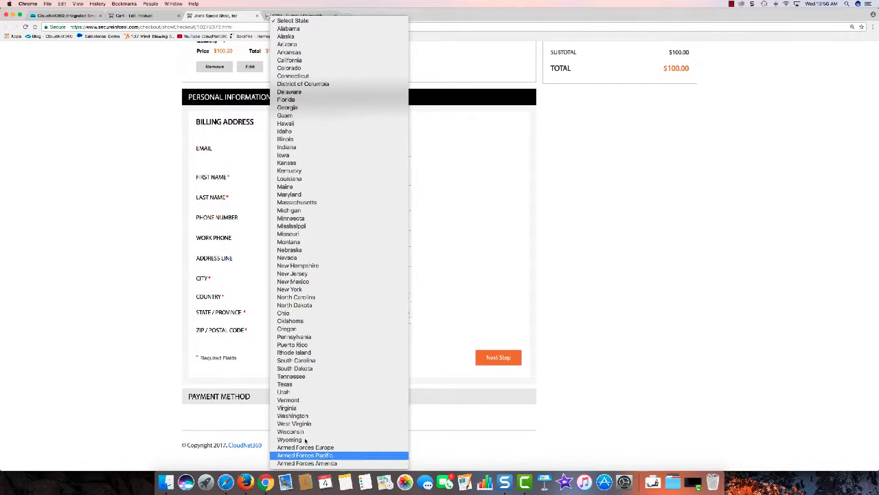
pyautogui.click(307, 432)
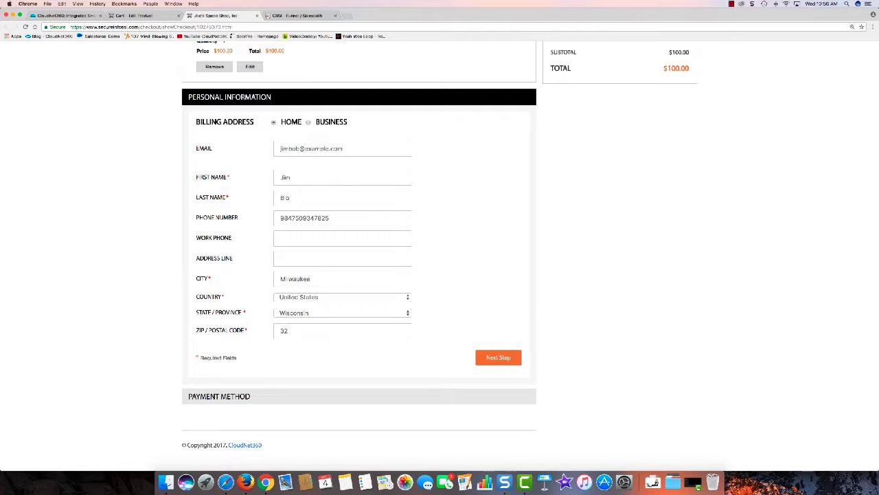
pyautogui.write('323')
pyautogui.click(485, 357)
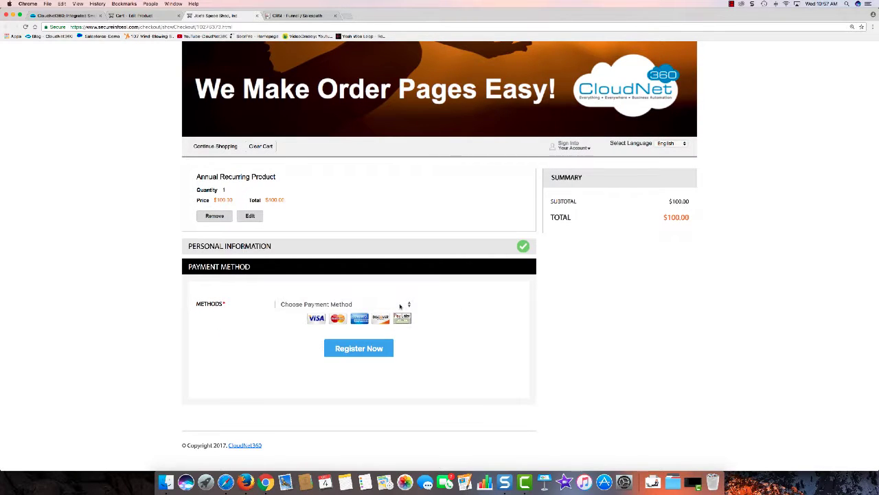
# Place the $100 order with Pay Later - Bill Me and return to the Edit Product page.
pyautogui.click(401, 305)
pyautogui.press('Down')
pyautogui.press('Down')
pyautogui.press('Down')
pyautogui.press('Down')
pyautogui.press('Down')
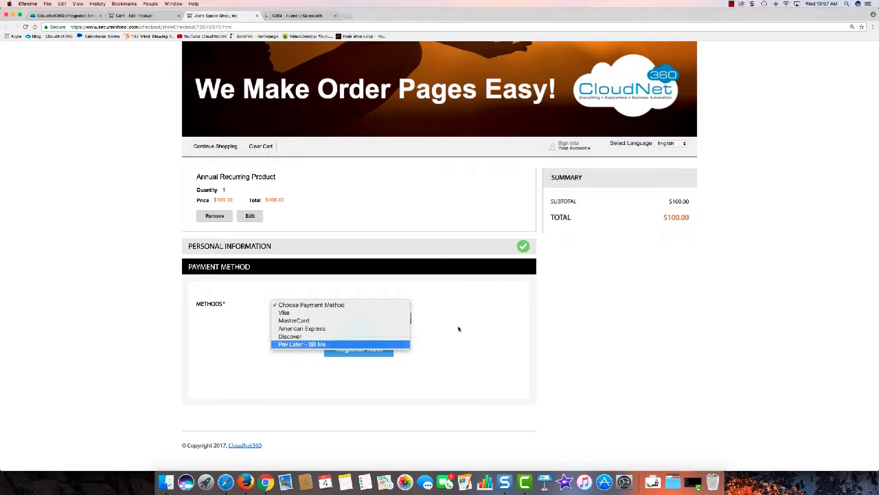
pyautogui.press('Return')
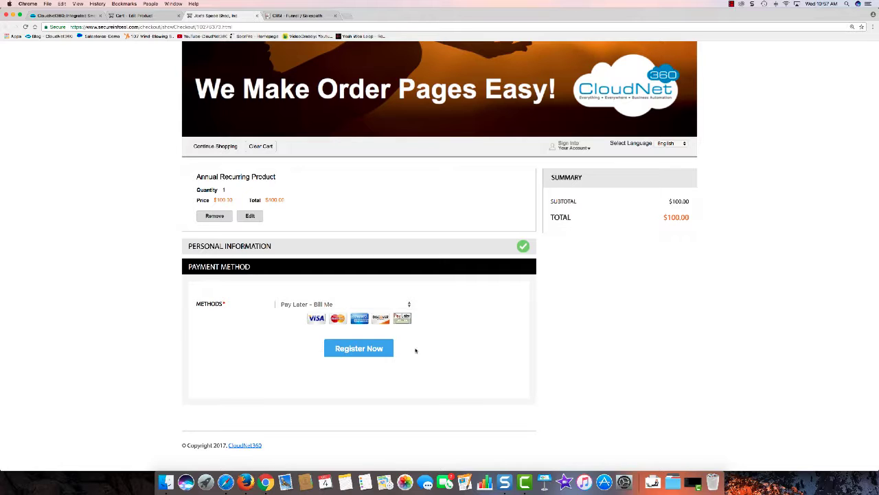
pyautogui.click(379, 349)
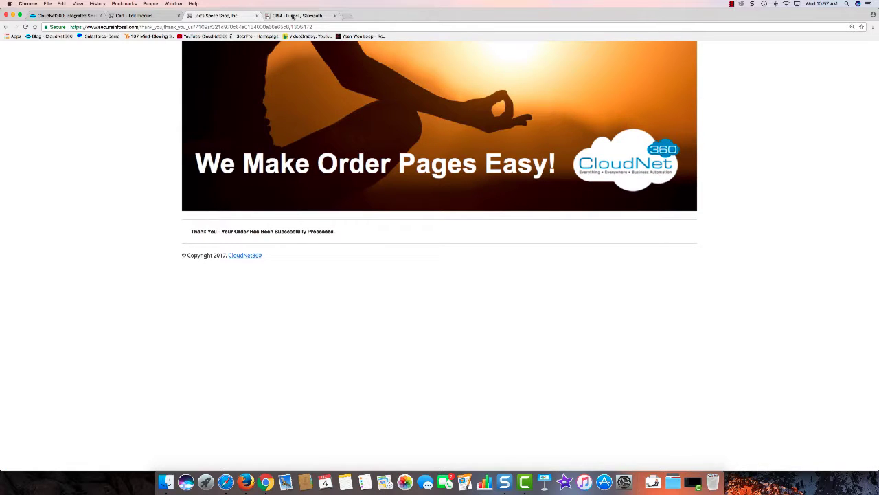
pyautogui.click(137, 15)
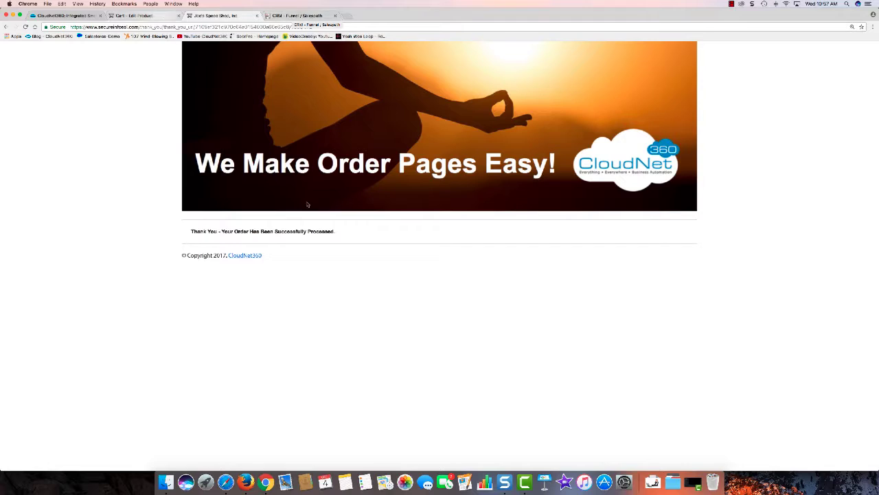
pyautogui.scroll(3, 384, 197)
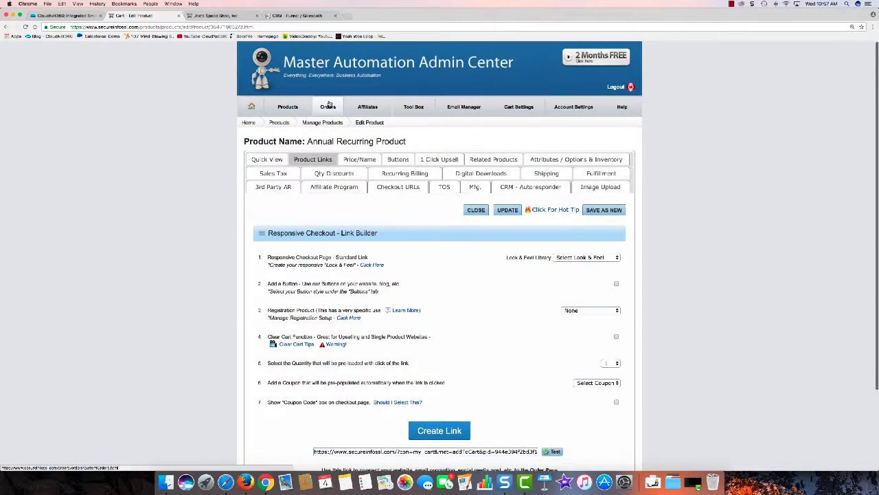
# Filter all orders by Pay Later charge status and open the Annual Recurring Product order.
pyautogui.click(329, 105)
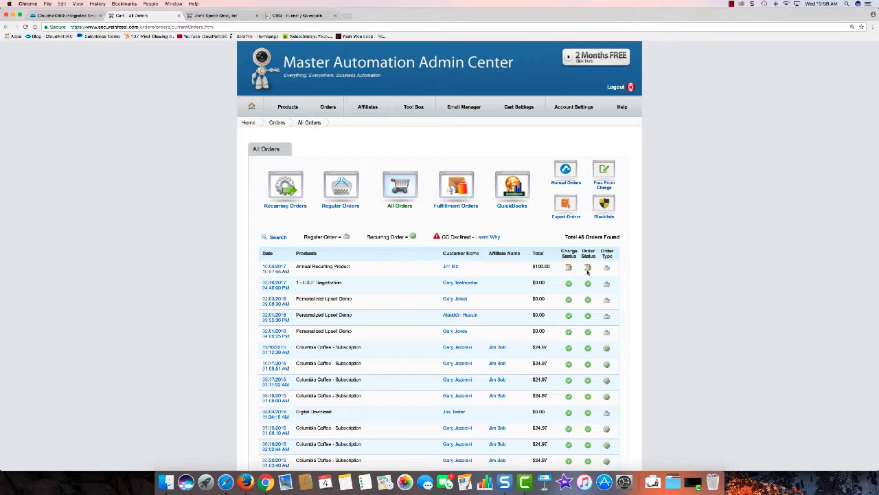
pyautogui.click(278, 237)
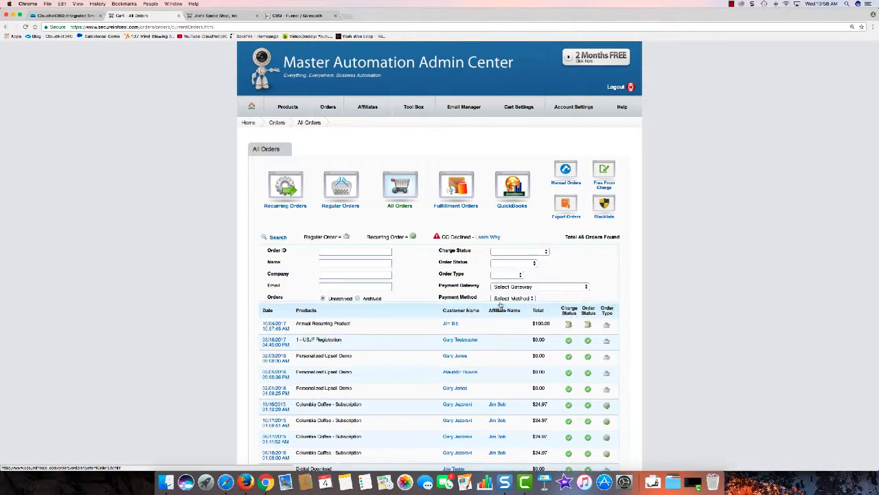
pyautogui.click(527, 254)
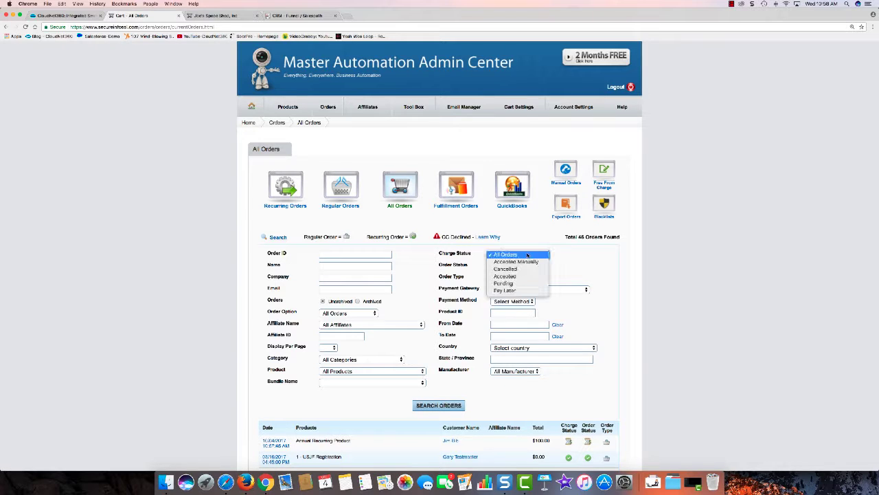
pyautogui.click(522, 291)
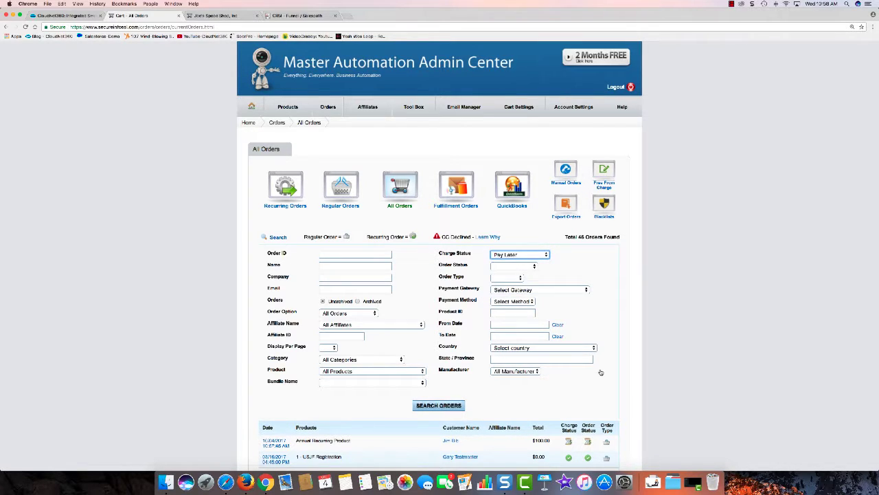
pyautogui.scroll(-3, 316, 353)
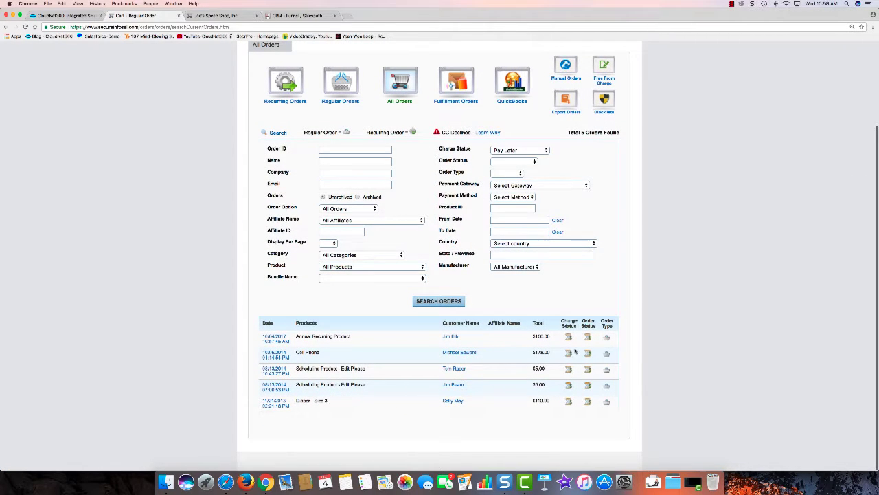
pyautogui.click(279, 339)
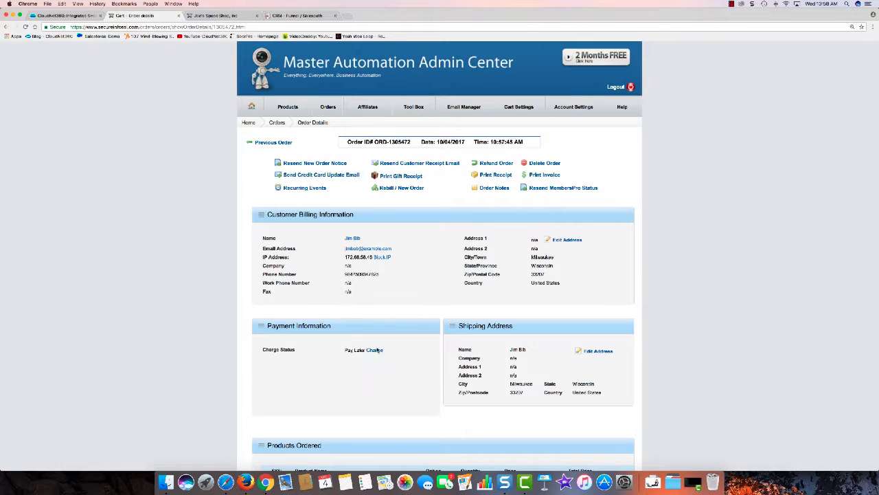
# Approve the order's pay-later charge, then go to the CRM's sales paths list.
pyautogui.scroll(-5, 397, 310)
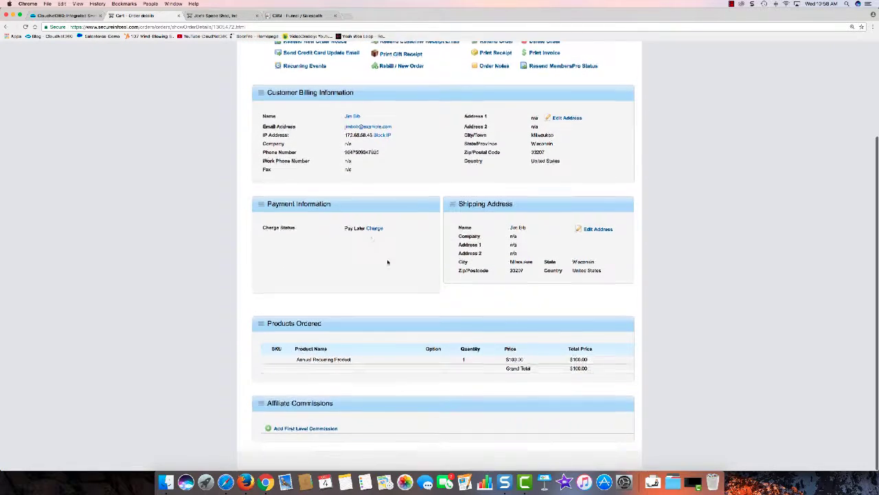
pyautogui.click(374, 229)
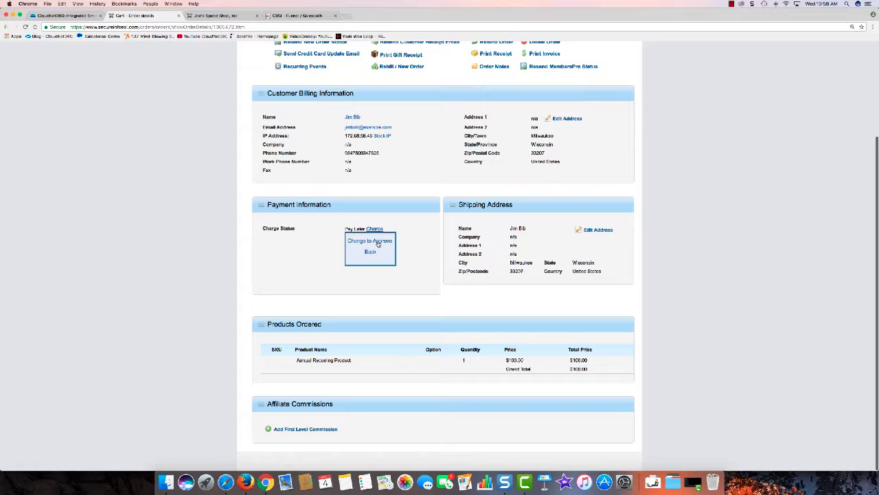
pyautogui.click(377, 243)
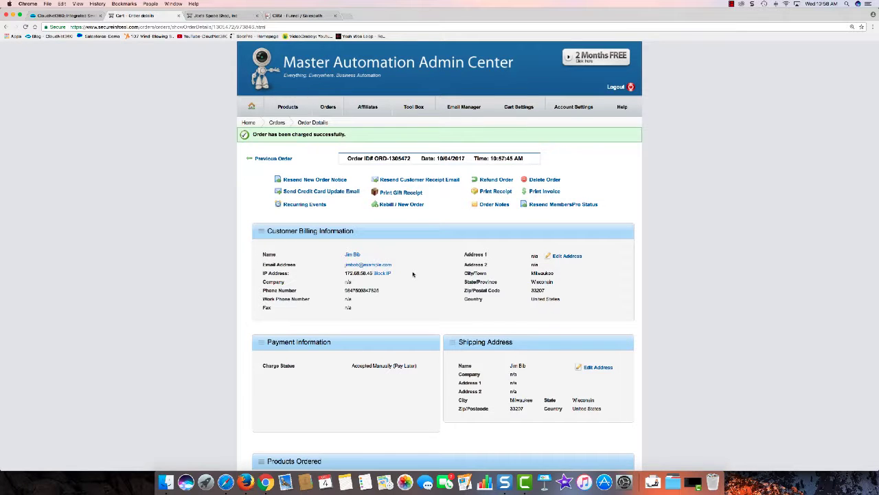
pyautogui.click(325, 132)
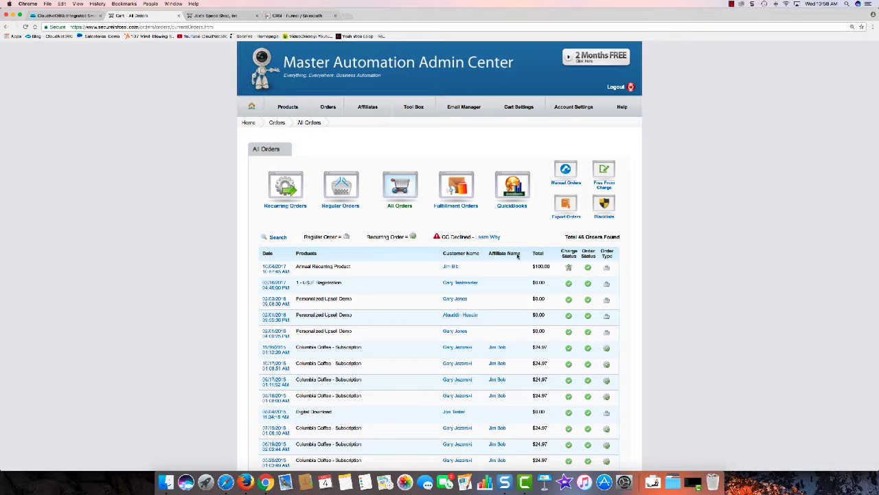
pyautogui.click(296, 15)
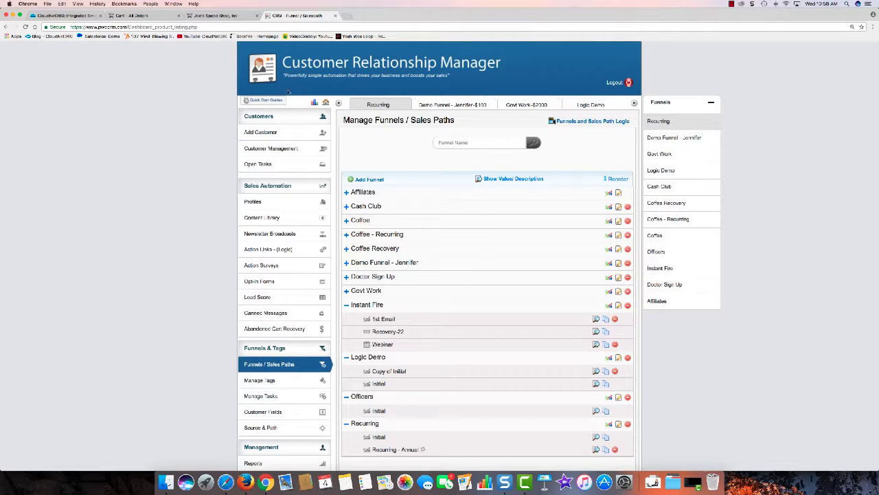
# Open the new buyer's customer record and review its address, business, home and general details.
pyautogui.click(275, 148)
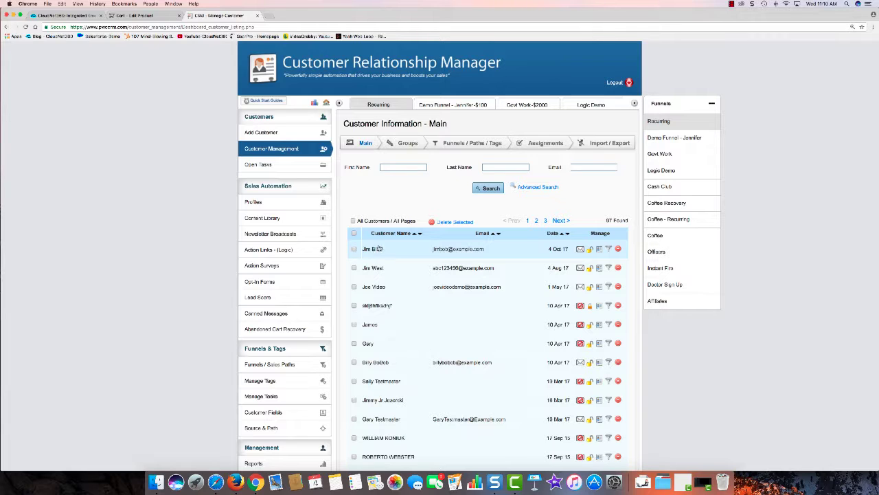
pyautogui.click(371, 250)
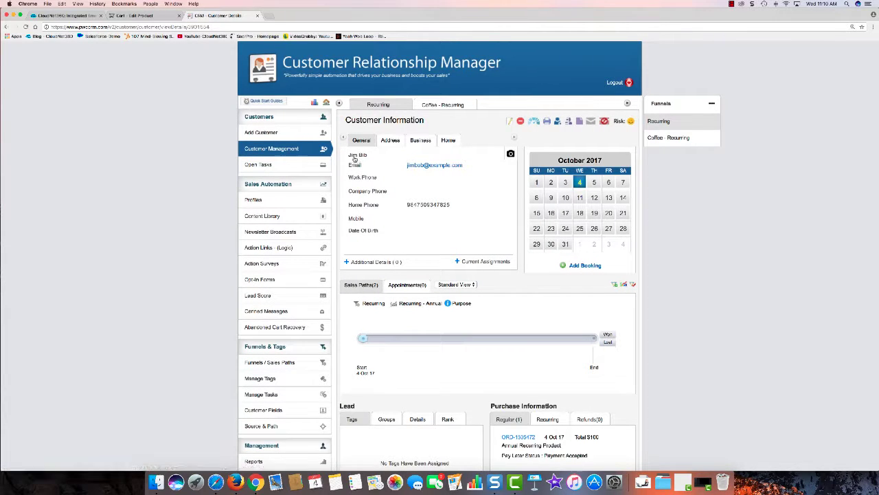
pyautogui.click(388, 140)
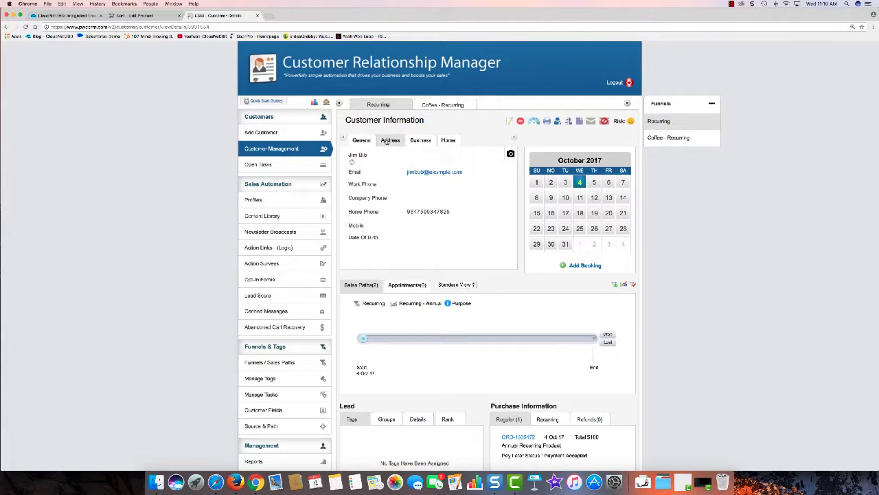
pyautogui.click(419, 140)
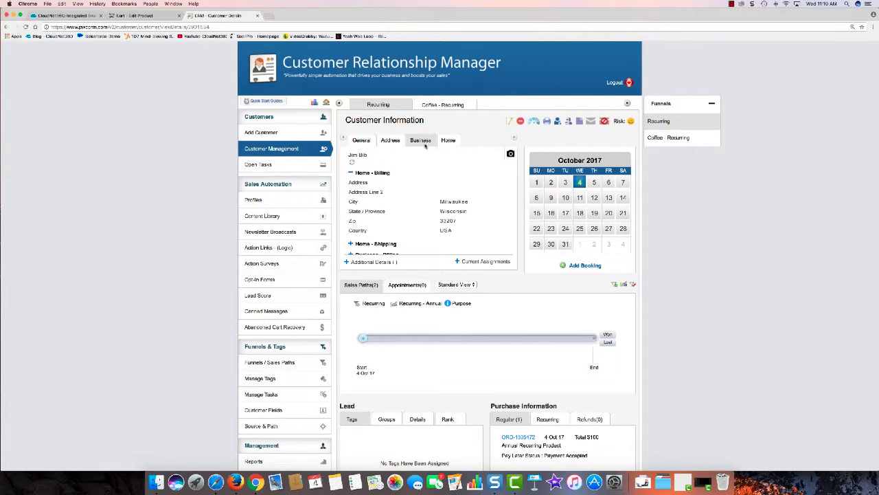
pyautogui.click(450, 141)
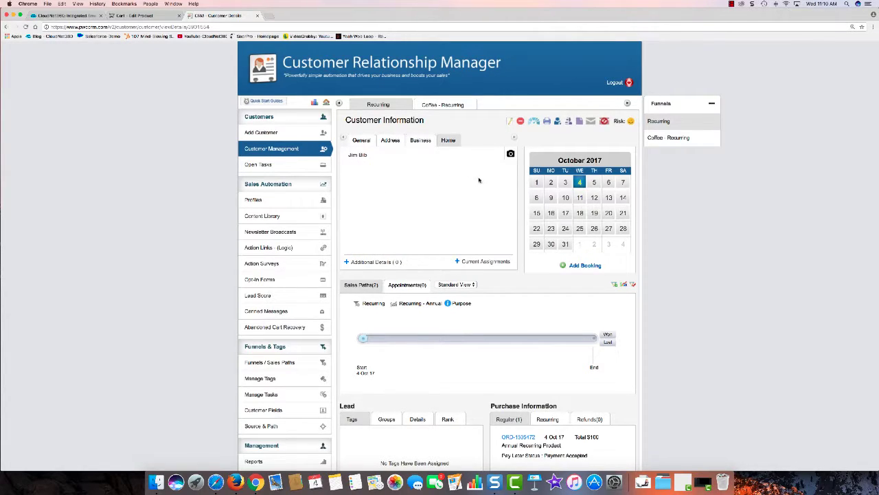
pyautogui.click(362, 143)
pyautogui.scroll(-3, 467, 221)
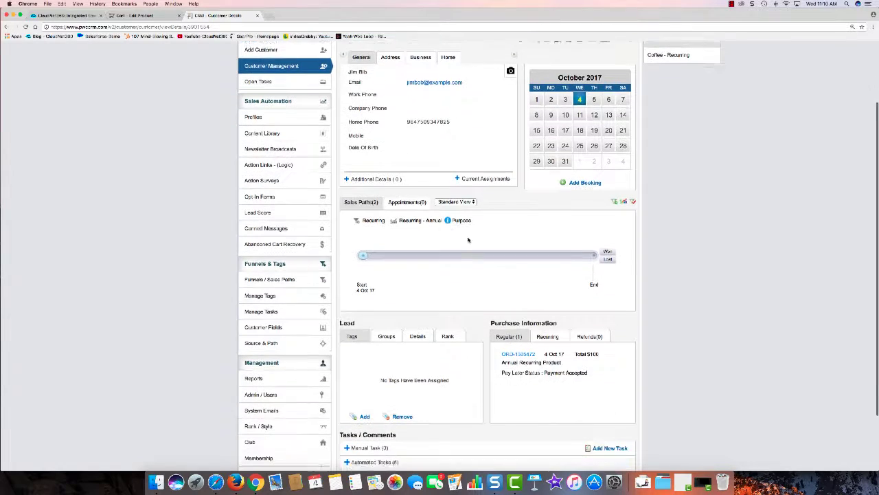
pyautogui.scroll(3, 585, 222)
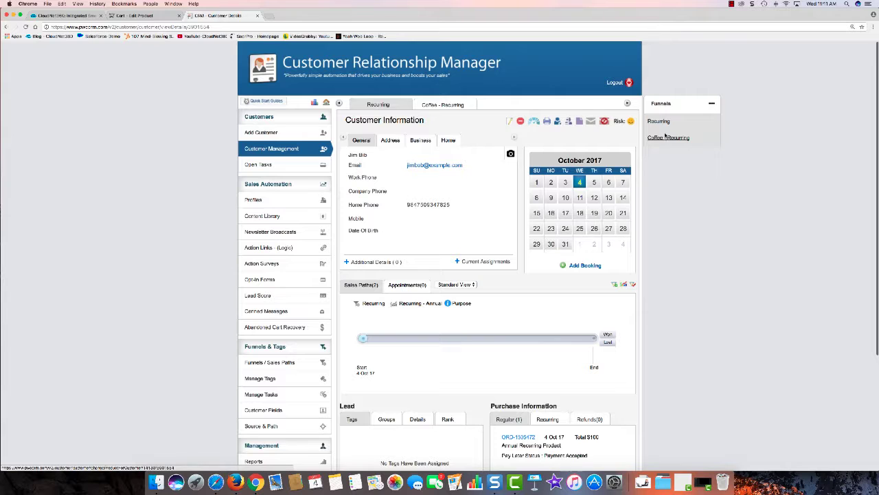
pyautogui.click(459, 285)
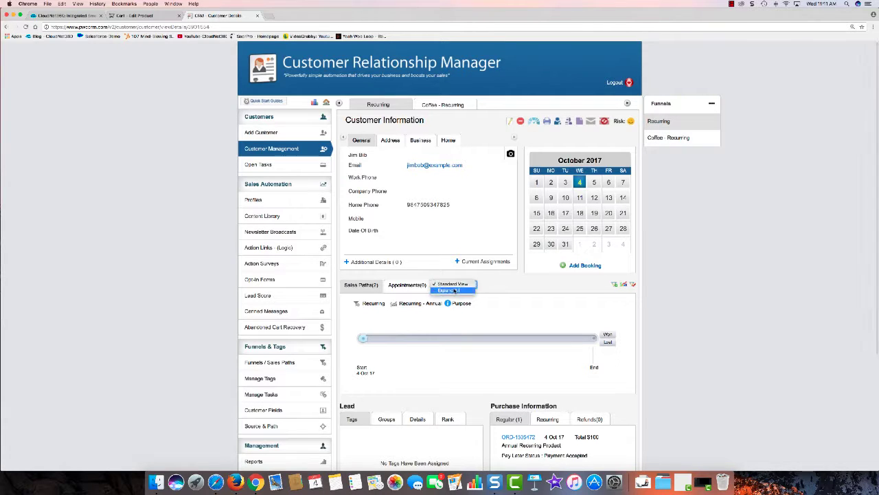
pyautogui.scroll(-3, 505, 283)
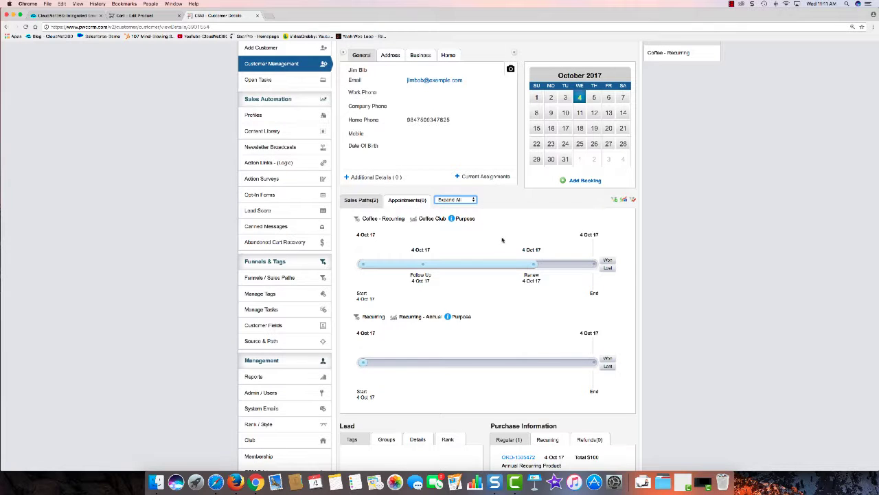
pyautogui.scroll(-1, 493, 282)
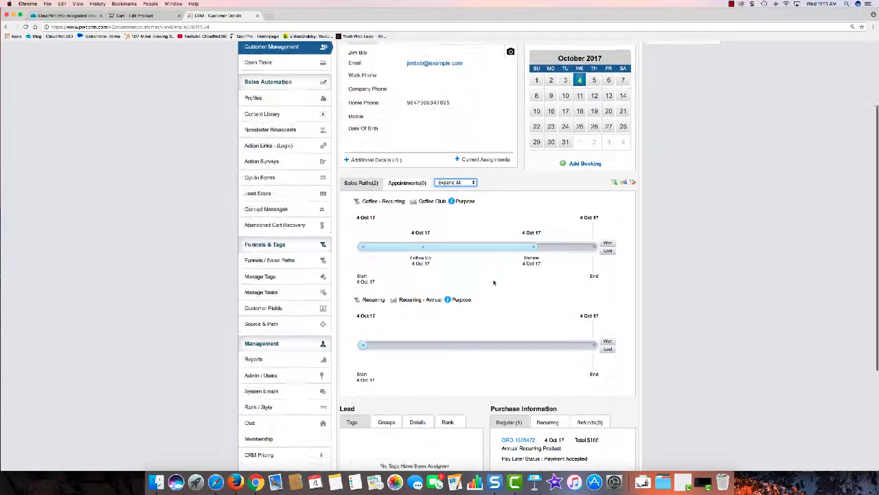
pyautogui.scroll(-3, 493, 282)
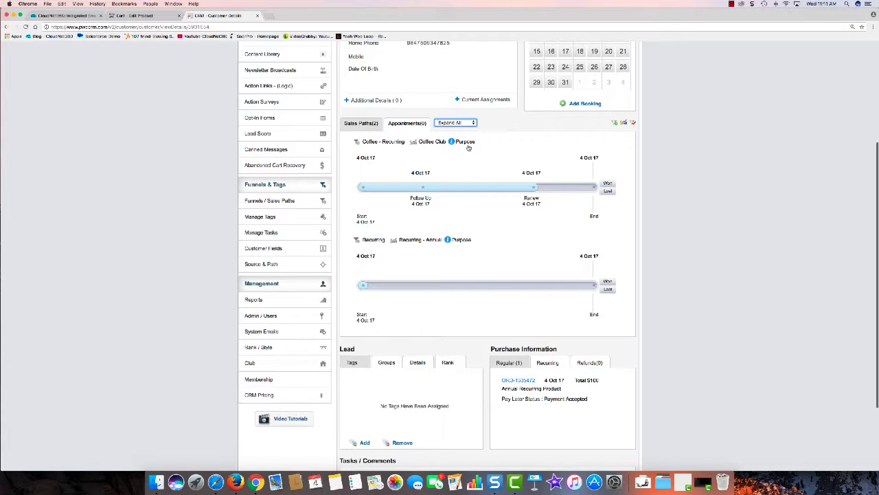
# Check the Coffee Club and annual path purposes; Coffee Club has none, so open its settings.
pyautogui.click(466, 141)
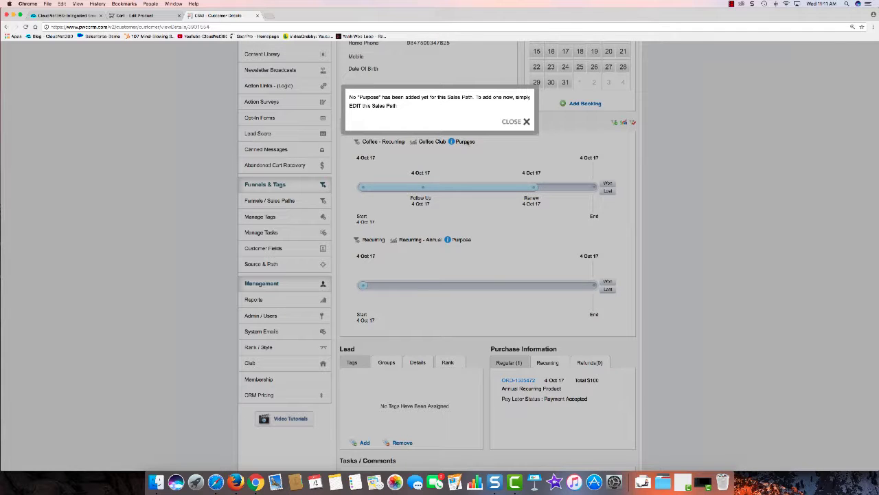
pyautogui.click(519, 122)
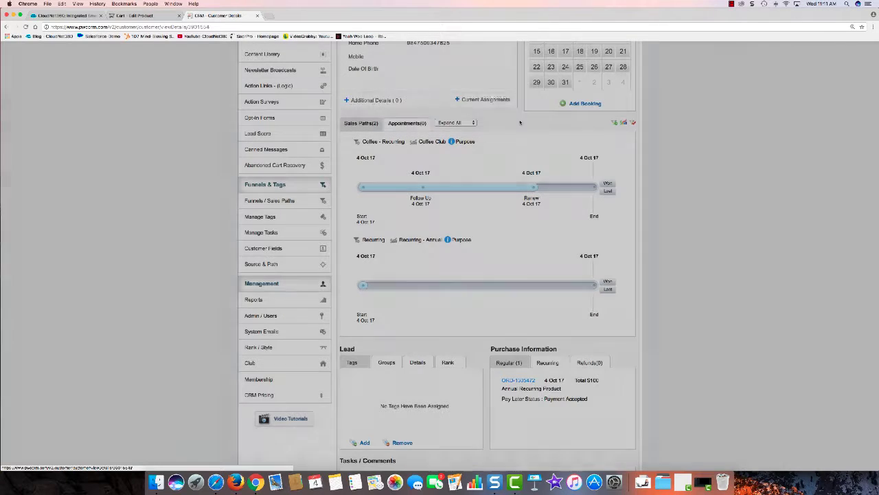
pyautogui.click(462, 240)
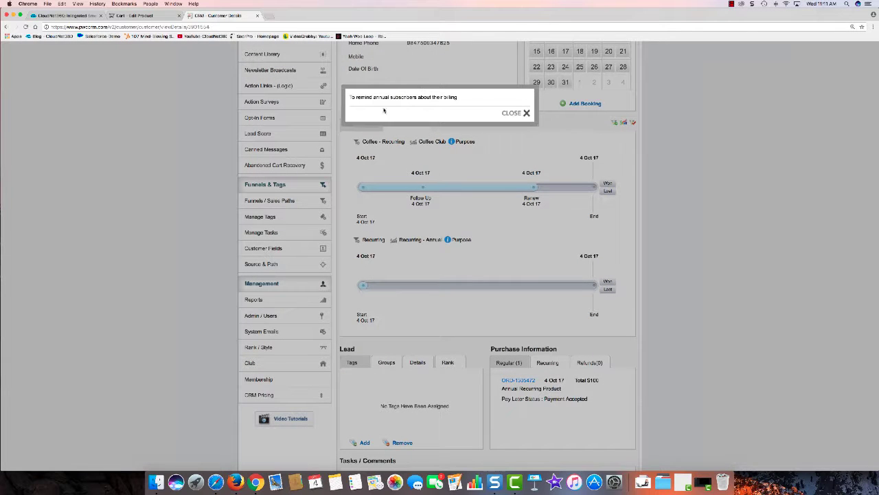
pyautogui.click(512, 113)
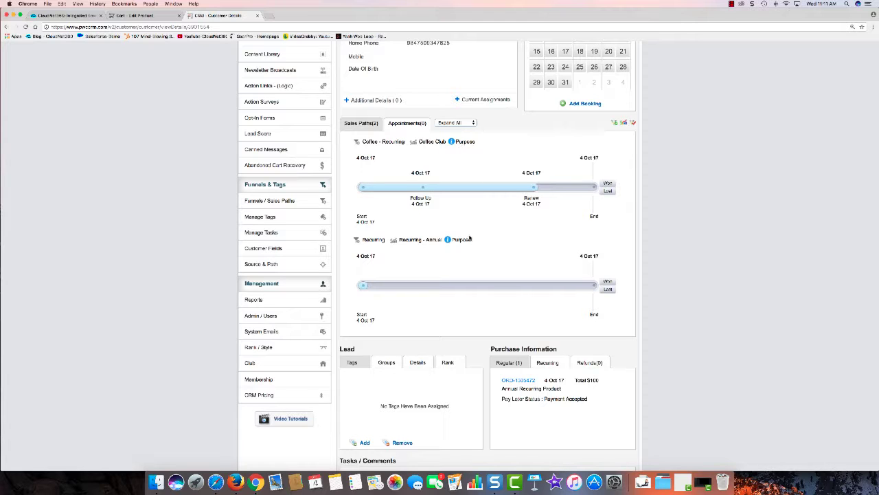
pyautogui.click(462, 242)
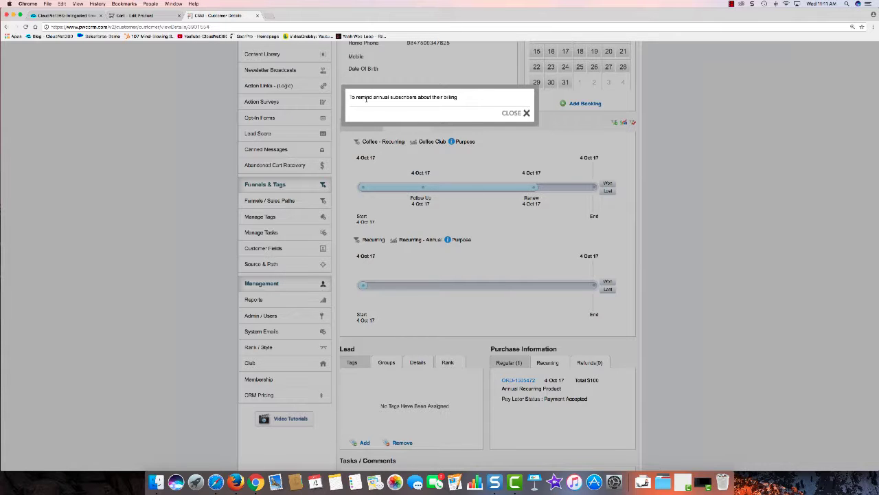
pyautogui.click(522, 114)
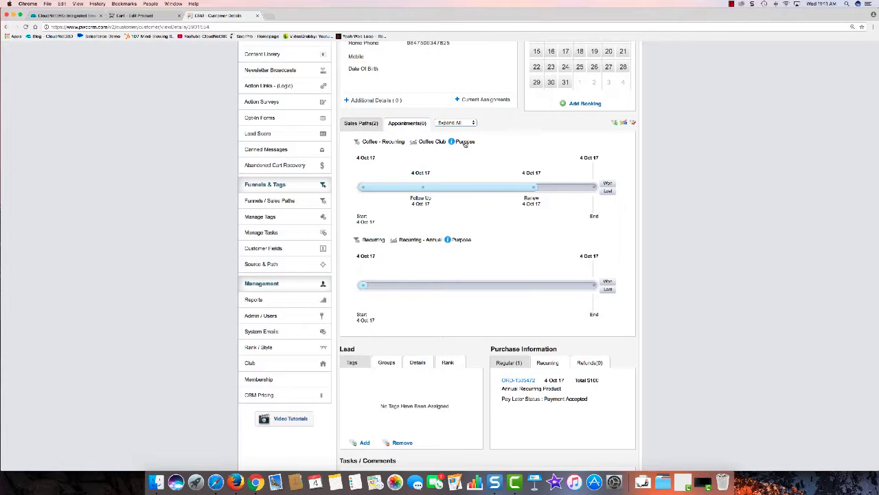
pyautogui.click(465, 143)
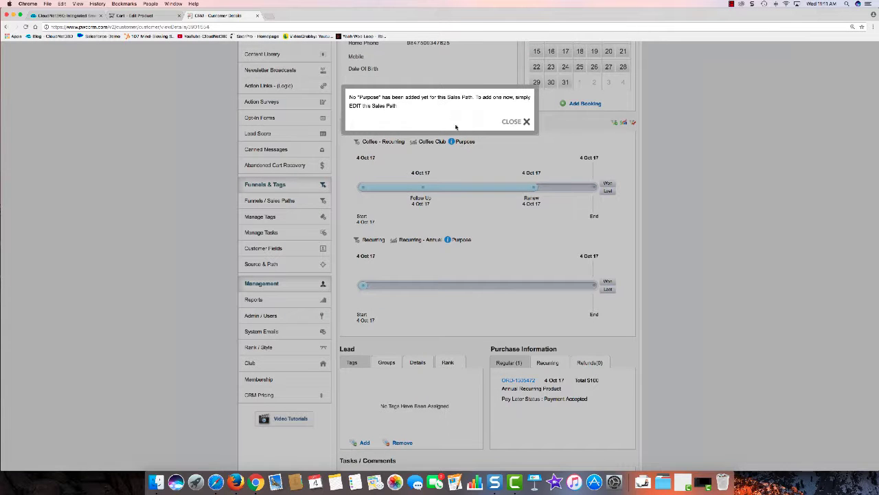
pyautogui.click(508, 122)
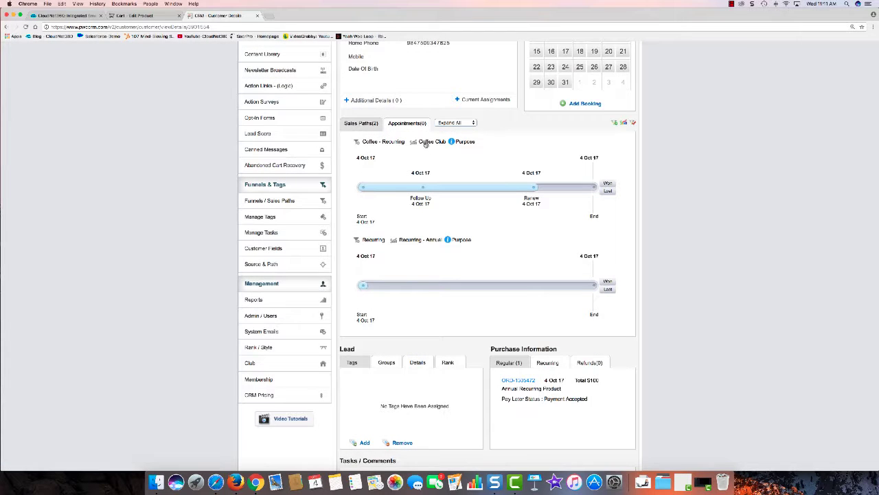
pyautogui.click(425, 142)
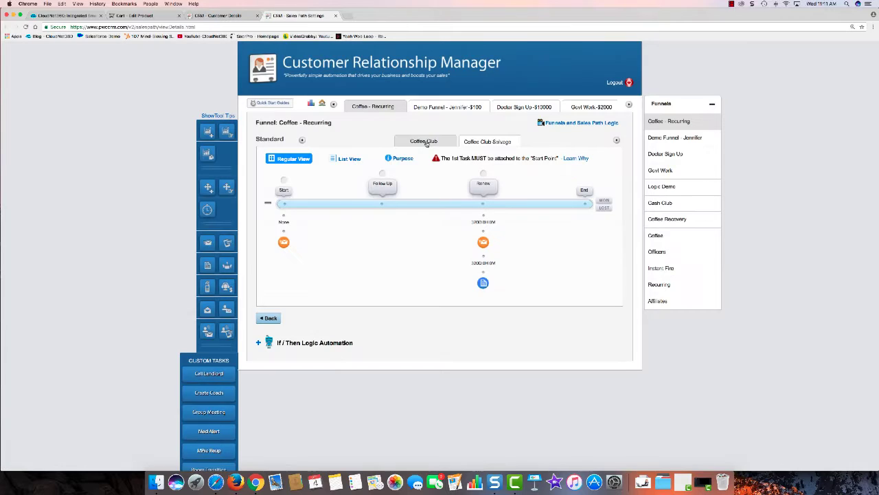
# Give the Coffee Club sales path the purpose 'T sell' and submit it.
pyautogui.scroll(-1, 440, 216)
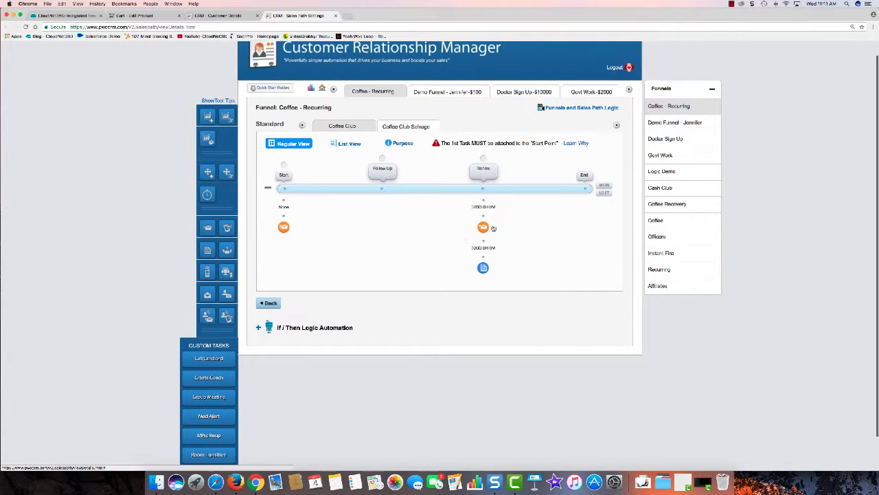
pyautogui.click(401, 144)
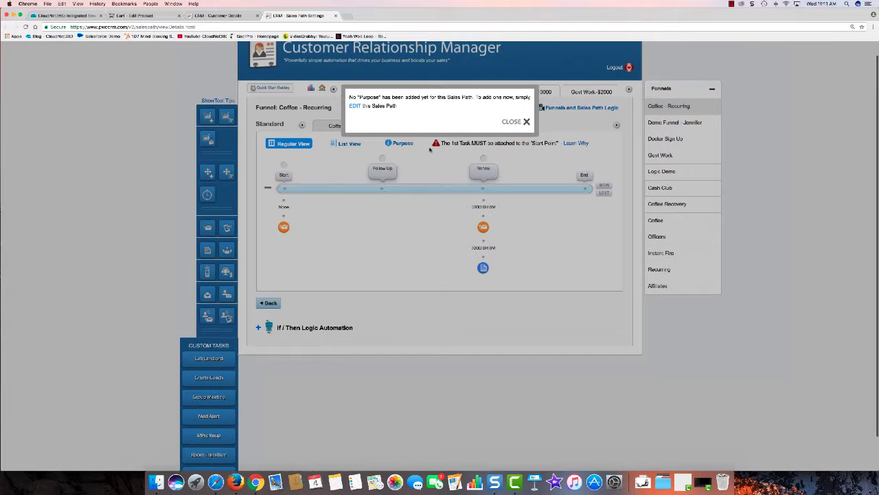
pyautogui.click(353, 107)
pyautogui.click(425, 143)
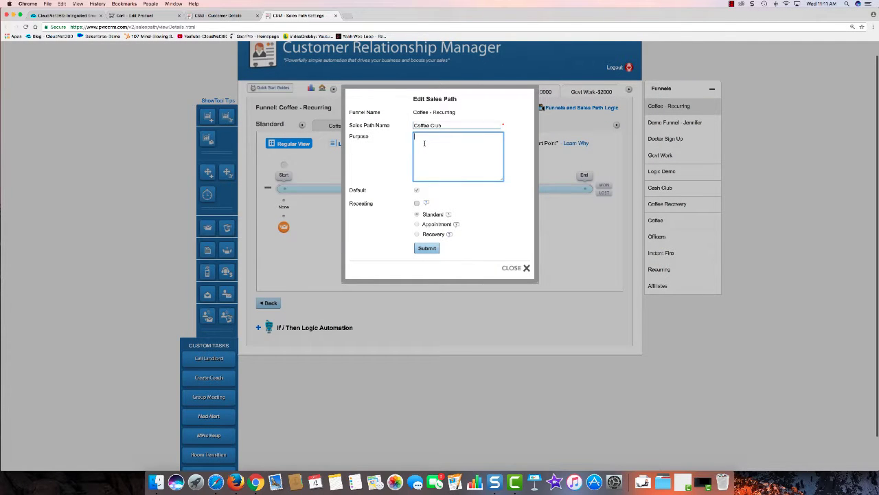
pyautogui.write('T ')
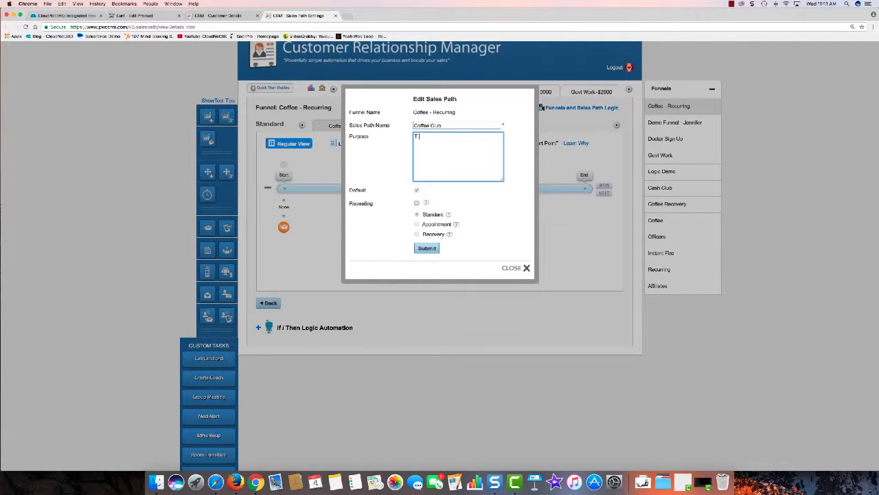
pyautogui.write('sell more stuff')
pyautogui.click(431, 248)
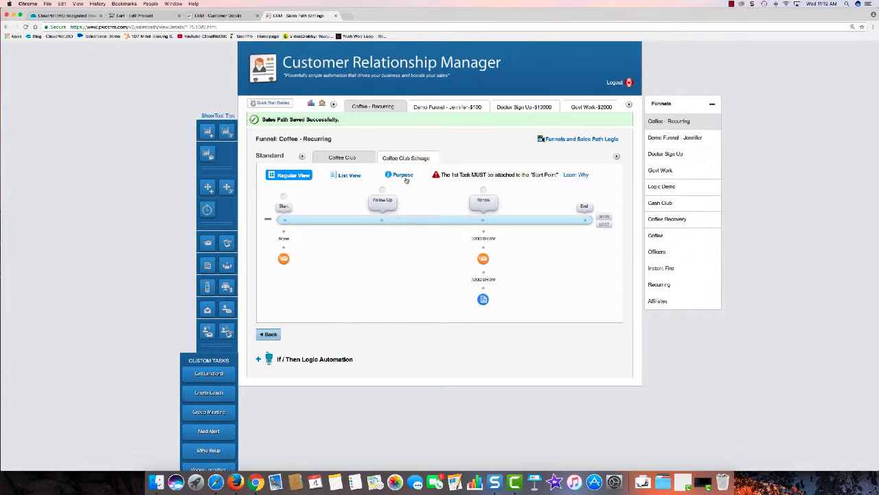
# Inspect the Renew stage tasks in List View, return to Regular View, then go back.
pyautogui.click(343, 176)
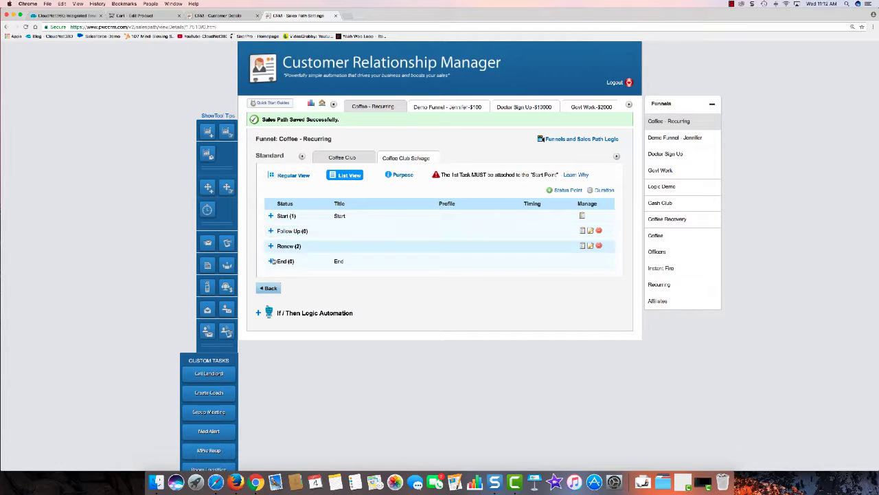
pyautogui.click(271, 247)
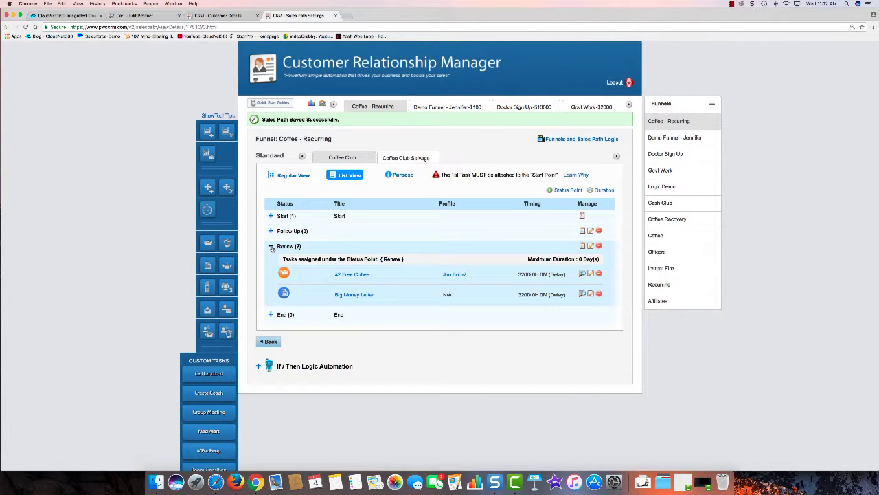
pyautogui.click(272, 247)
pyautogui.click(303, 176)
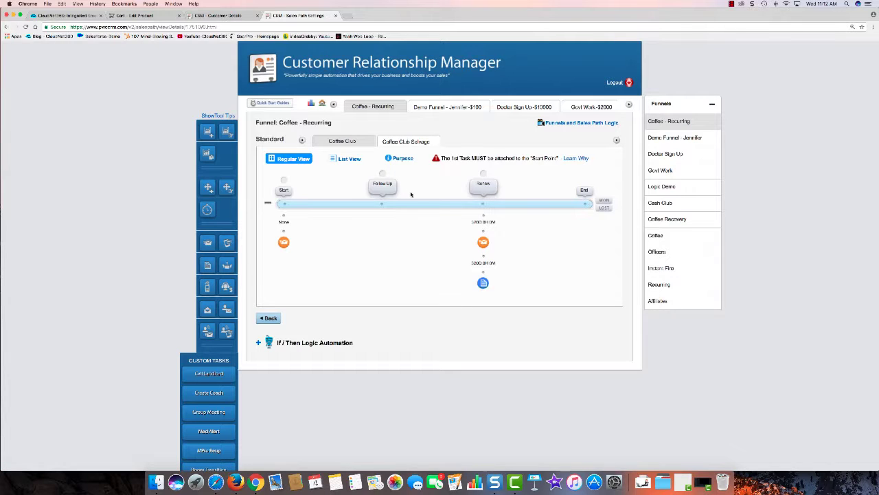
pyautogui.click(269, 317)
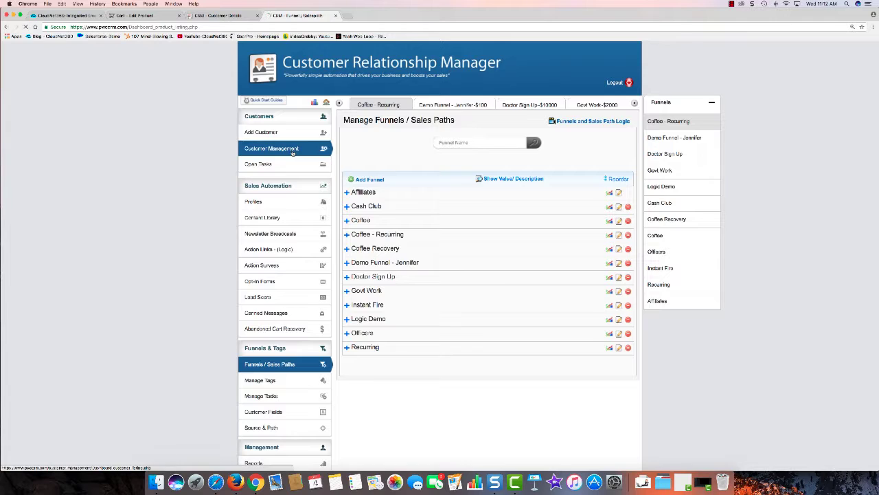
# Reopen the buyer's record with Expand All and view the Coffee Club path's new purpose.
pyautogui.click(292, 152)
pyautogui.click(372, 250)
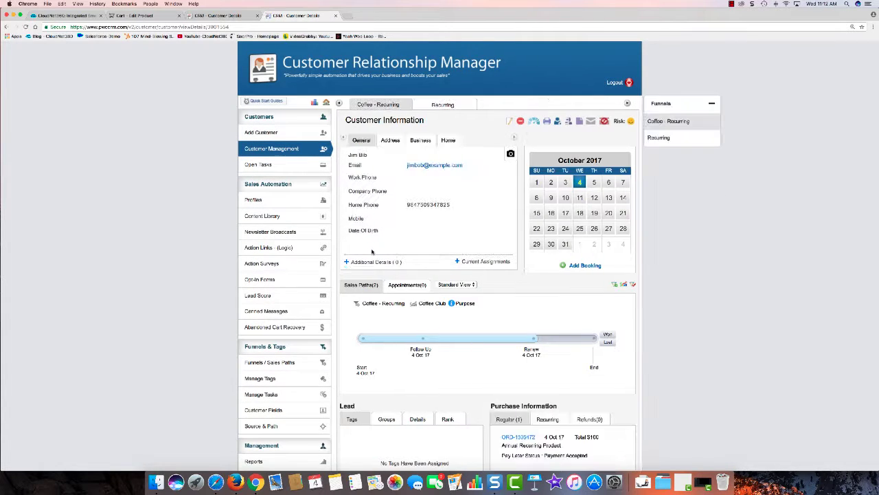
pyautogui.click(457, 284)
pyautogui.click(453, 293)
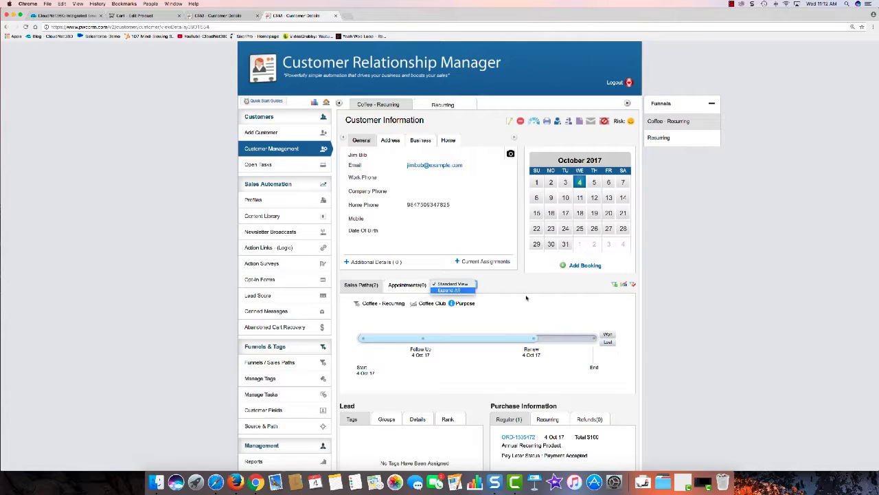
pyautogui.scroll(-2, 494, 268)
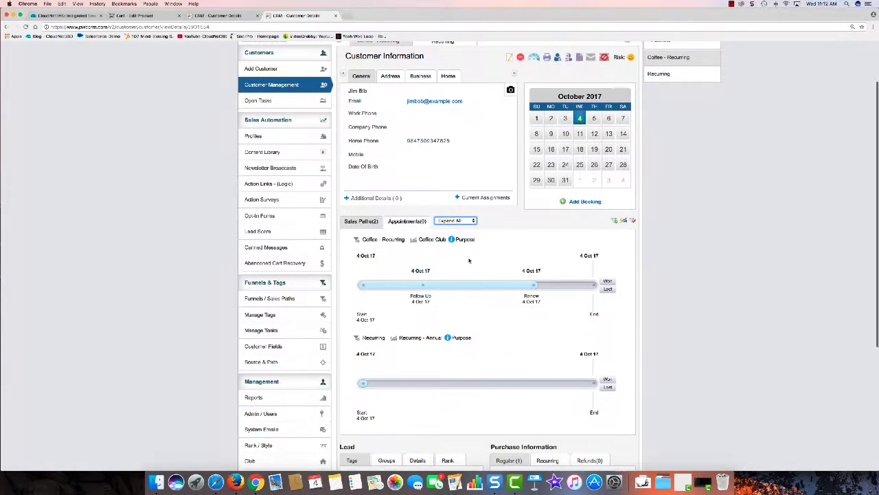
pyautogui.click(465, 240)
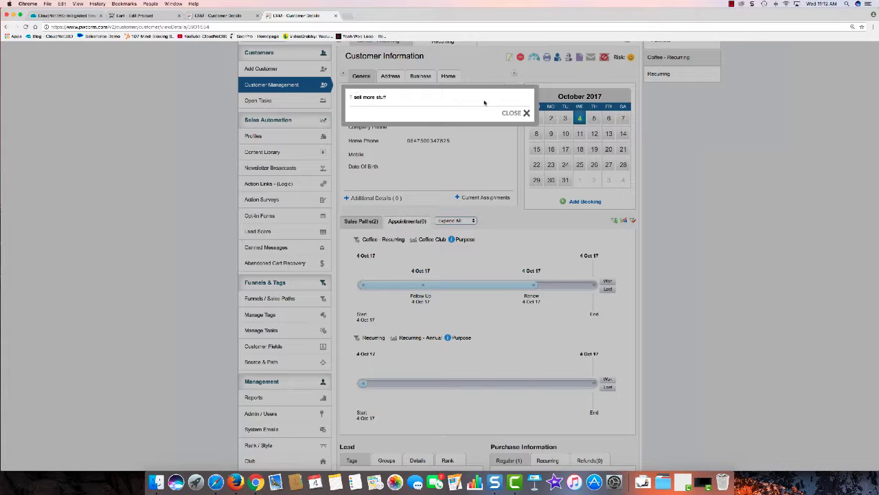
pyautogui.click(513, 114)
pyautogui.scroll(-5, 528, 245)
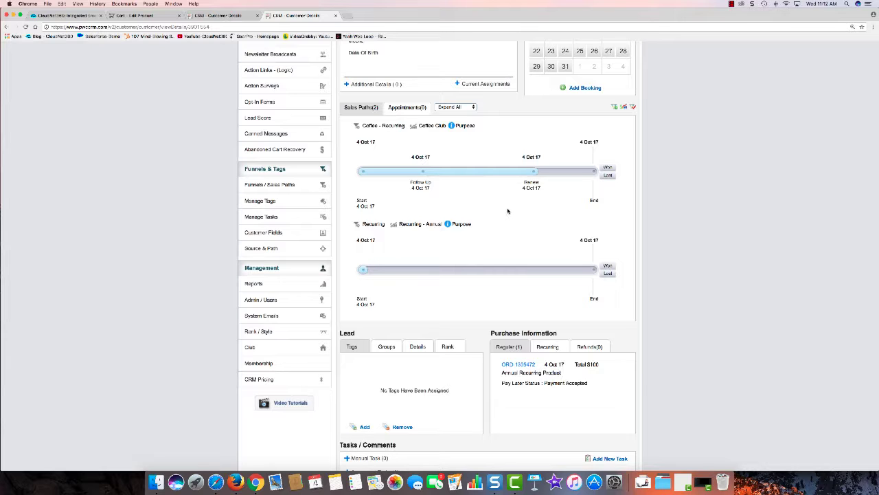
pyautogui.scroll(-4, 488, 210)
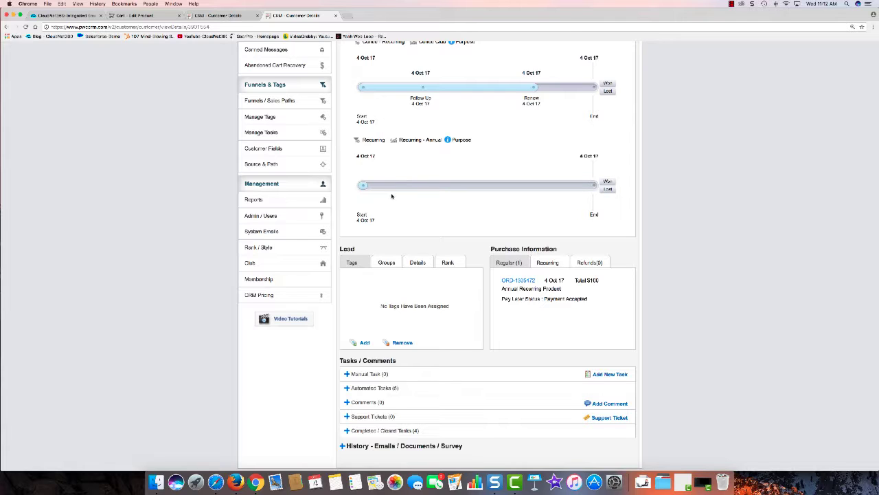
pyautogui.scroll(1, 380, 171)
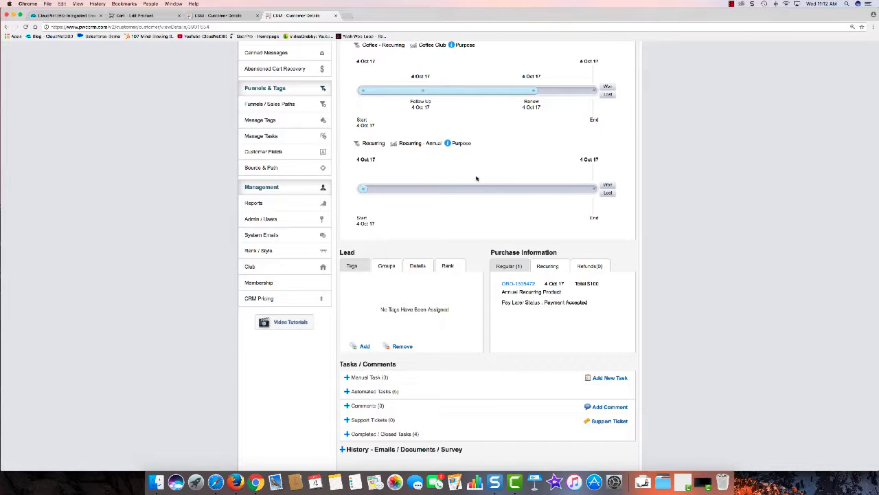
pyautogui.scroll(-1, 478, 180)
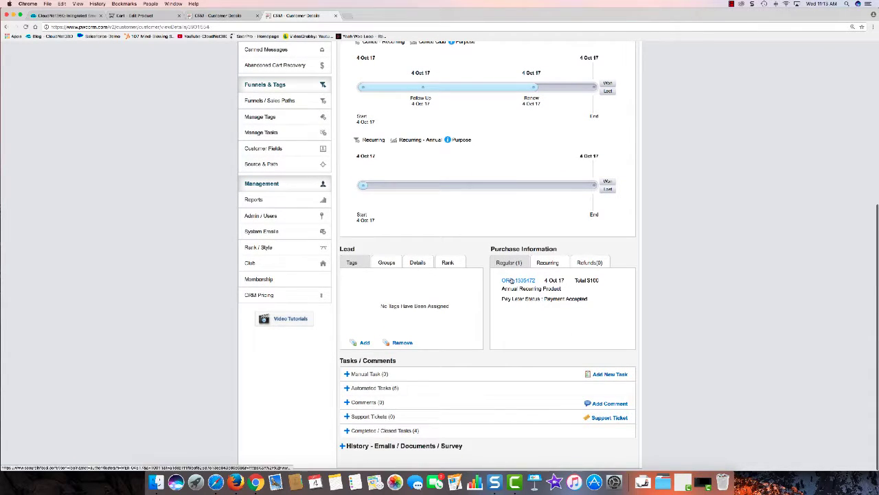
# Review the annual recurring order, then list the buyer's five automated tasks in the record.
pyautogui.click(512, 281)
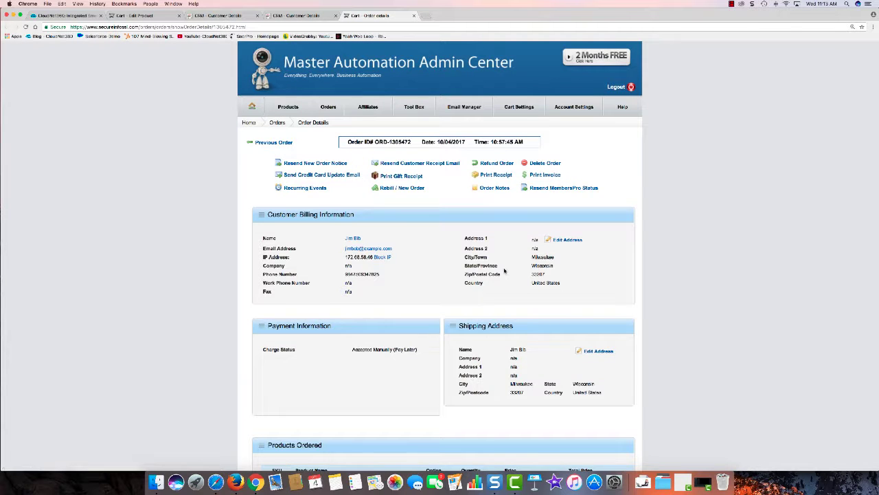
pyautogui.hotkey('ctrl', 'shift', 'Tab')
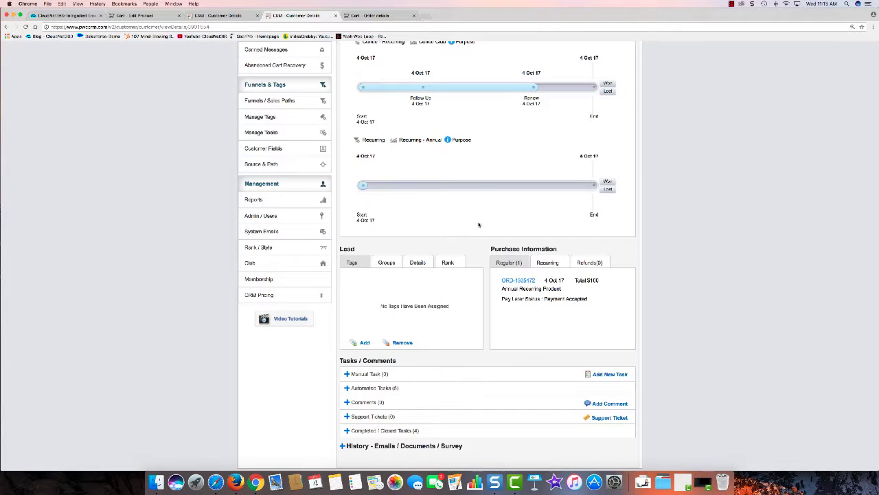
pyautogui.click(380, 388)
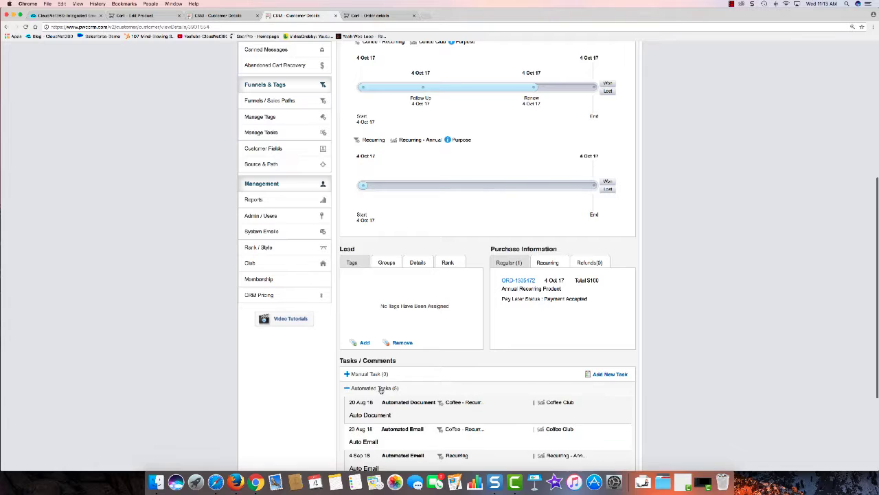
pyautogui.scroll(-2, 457, 377)
pyautogui.scroll(-5, 457, 377)
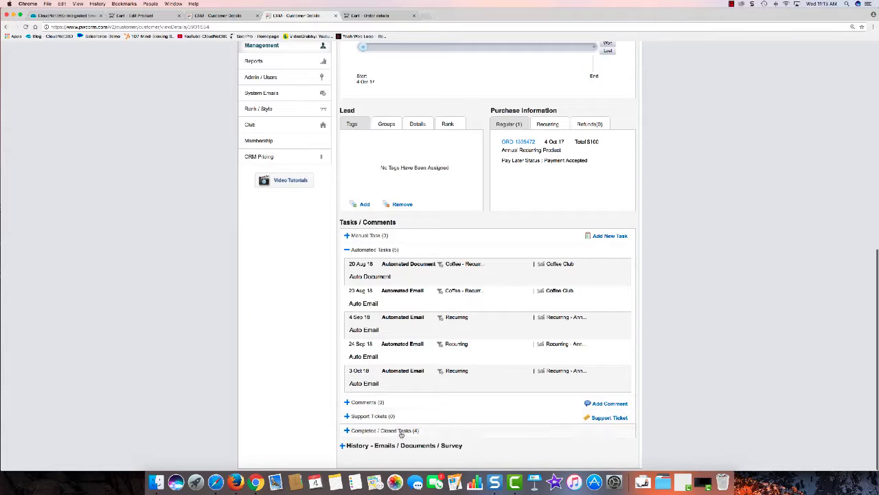
pyautogui.click(366, 403)
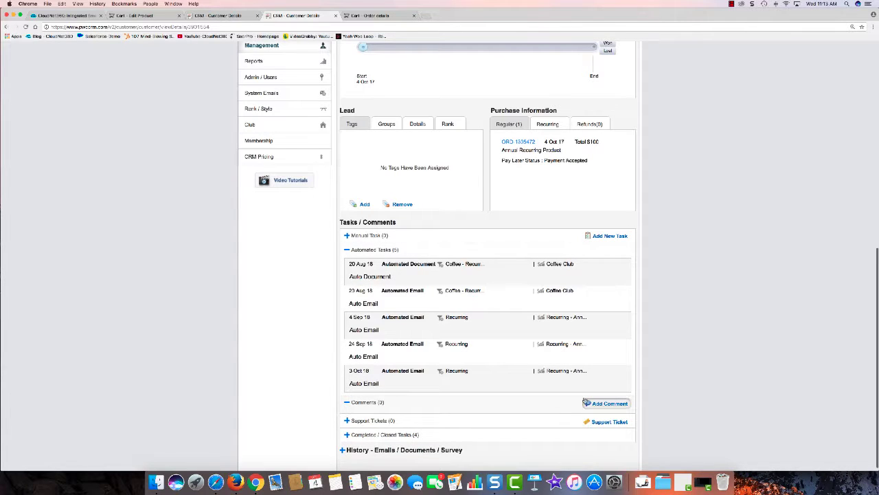
# Save a comment that the buyer is a great customer wanting to buy more in 90 days.
pyautogui.click(593, 404)
pyautogui.click(415, 165)
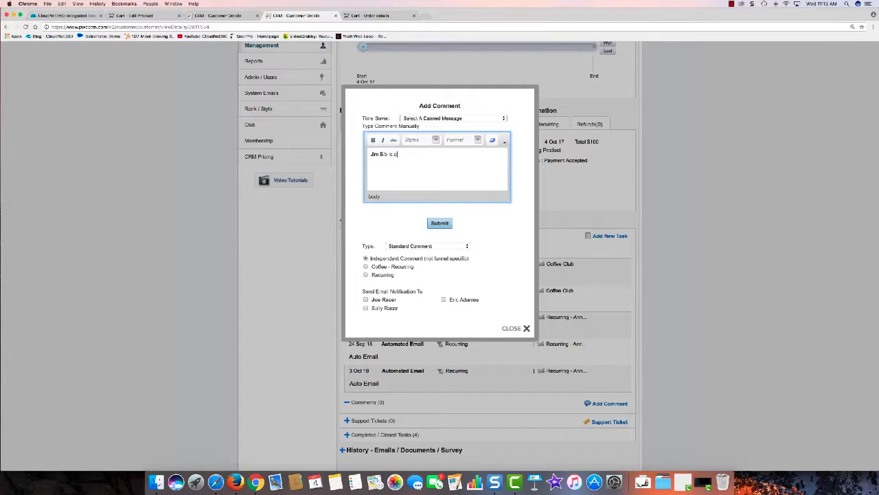
pyautogui.write('Jim Bib is a great customer and wants to buy more in 90 d')
pyautogui.write('ays if this works well.')
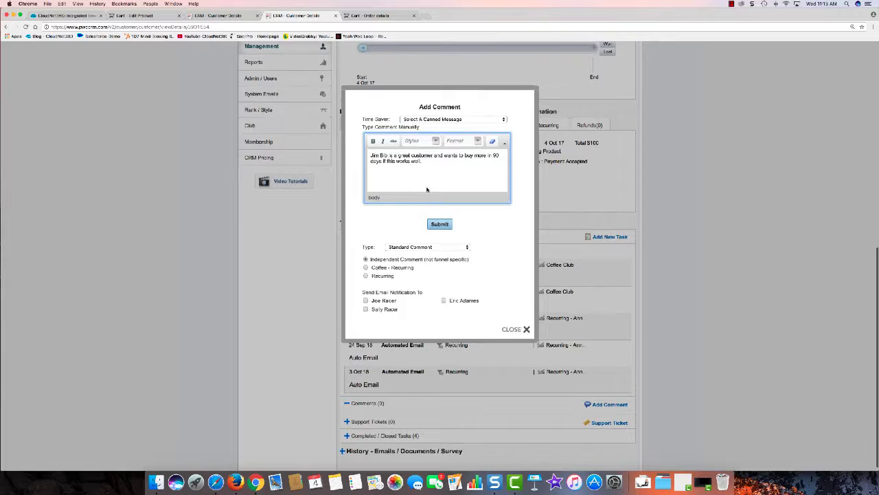
pyautogui.click(440, 223)
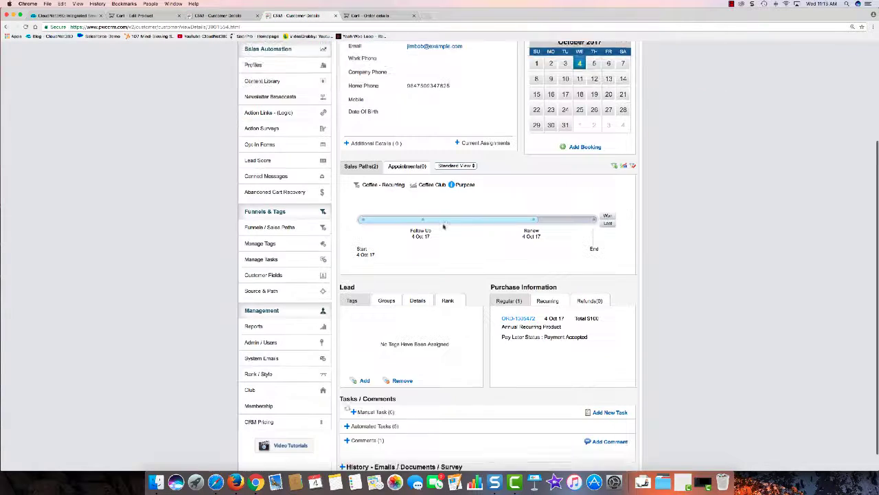
# Expand the record's comments and manual tasks lists.
pyautogui.click(368, 439)
pyautogui.scroll(-1, 414, 390)
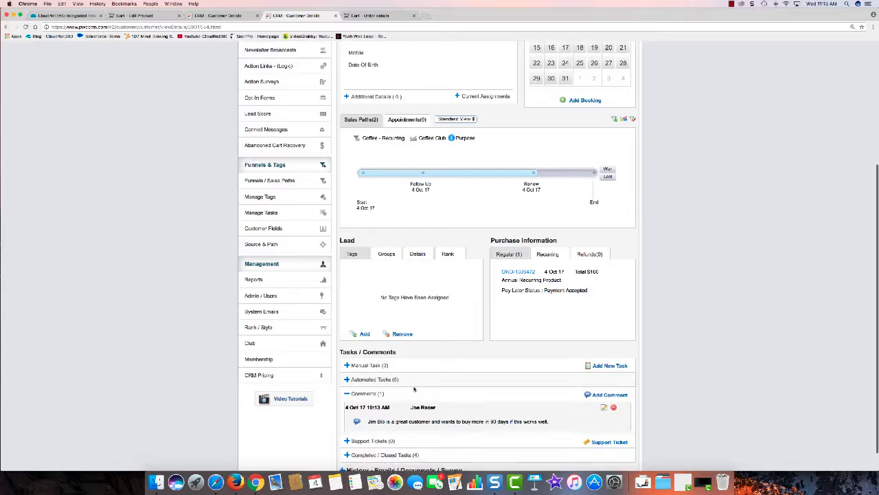
pyautogui.scroll(-1, 416, 388)
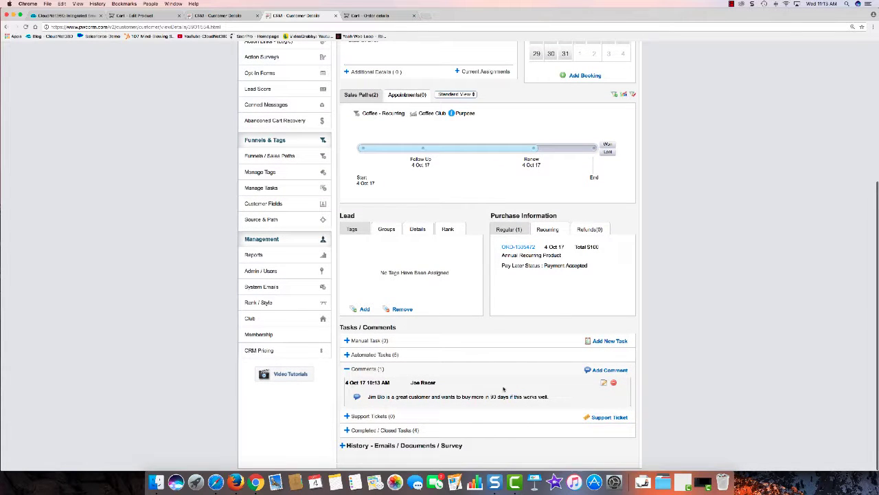
pyautogui.click(369, 340)
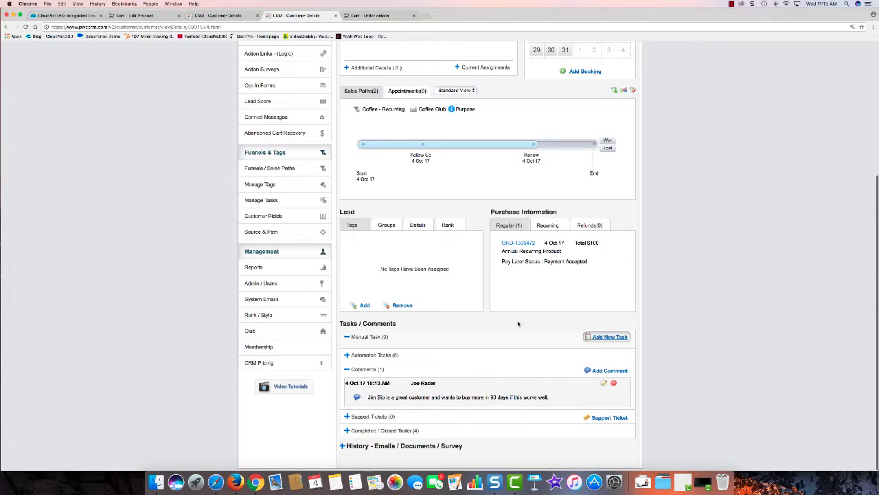
# Add a Follow Up Phone Call task due 06 Dec 2017 with reason 'He wants to buy more'.
pyautogui.click(594, 337)
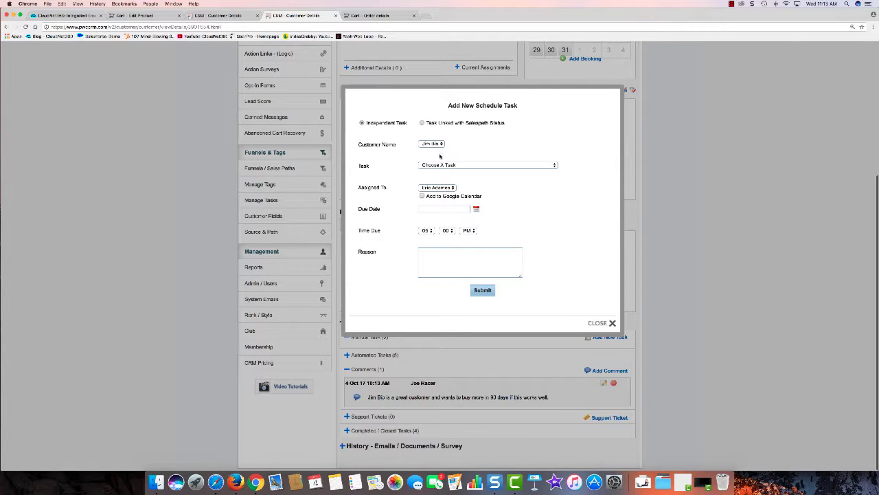
pyautogui.click(463, 165)
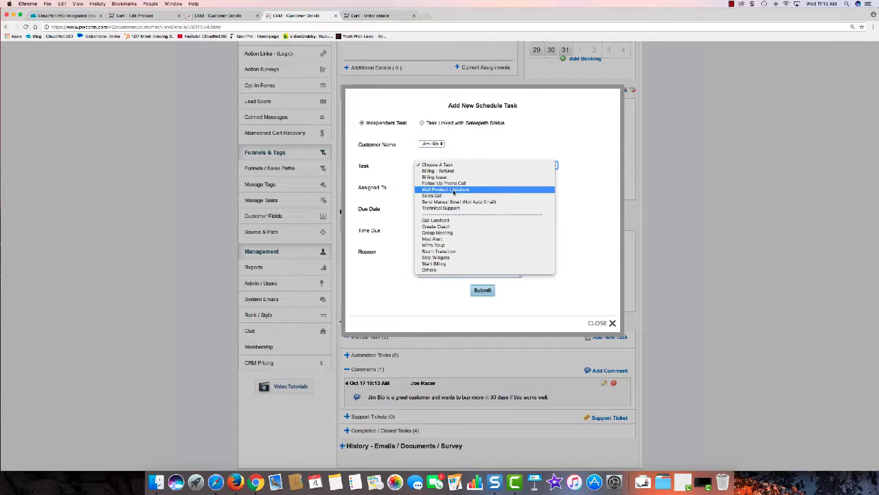
pyautogui.click(456, 184)
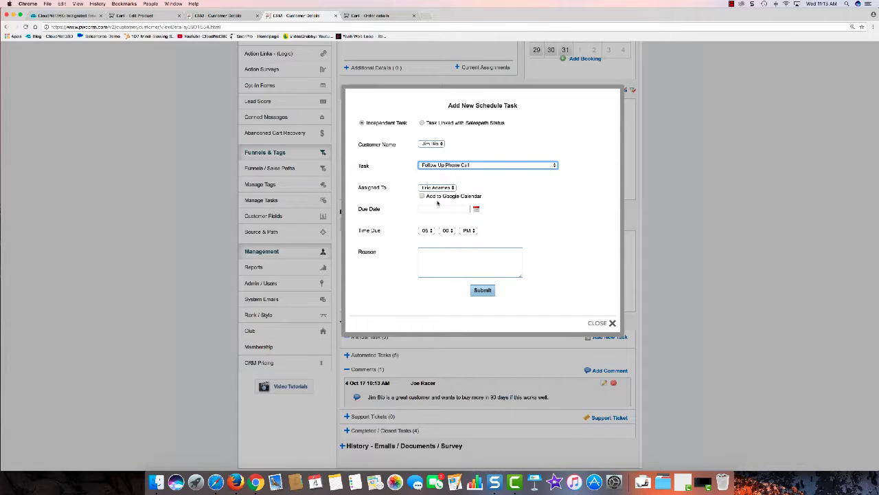
pyautogui.click(477, 209)
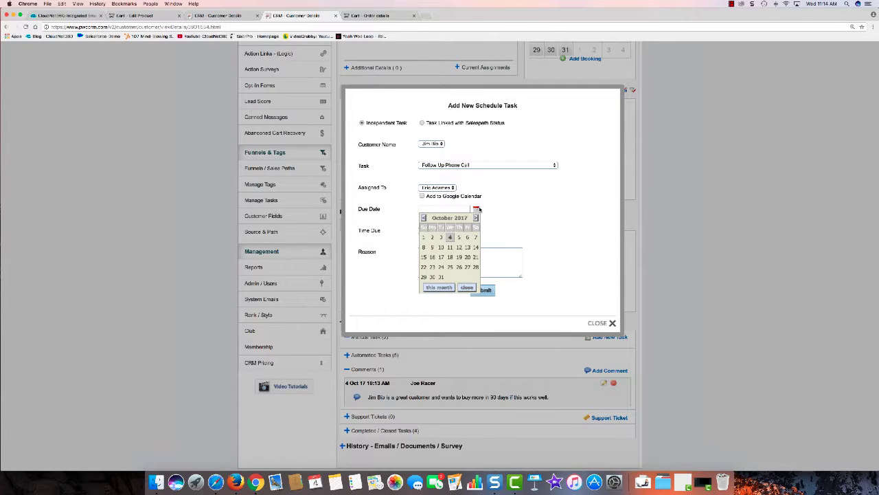
pyautogui.click(475, 218)
pyautogui.click(475, 218)
pyautogui.click(451, 247)
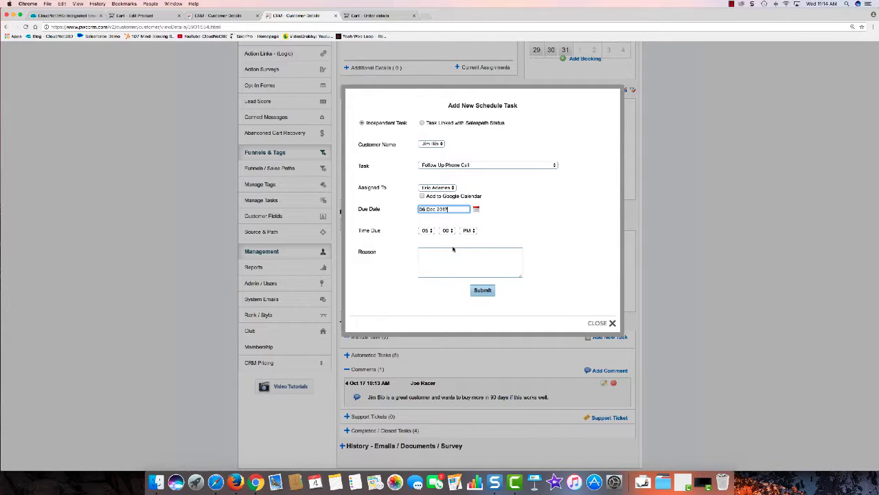
pyautogui.click(445, 252)
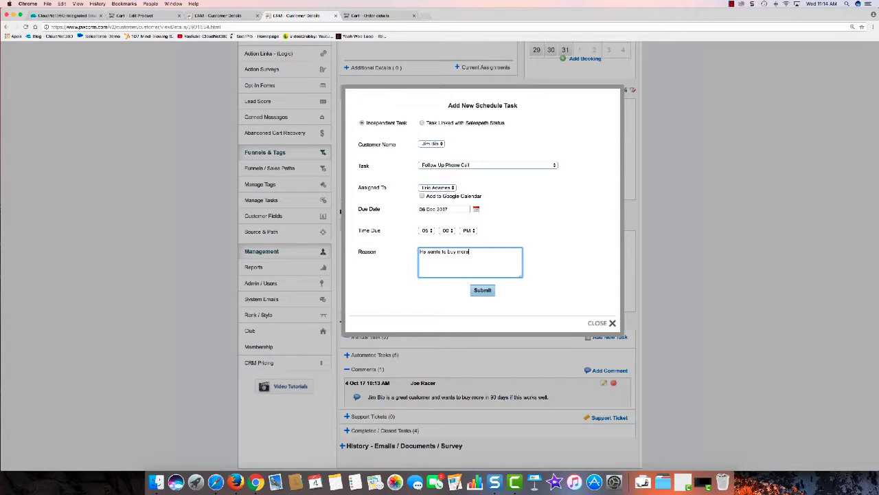
pyautogui.click(484, 291)
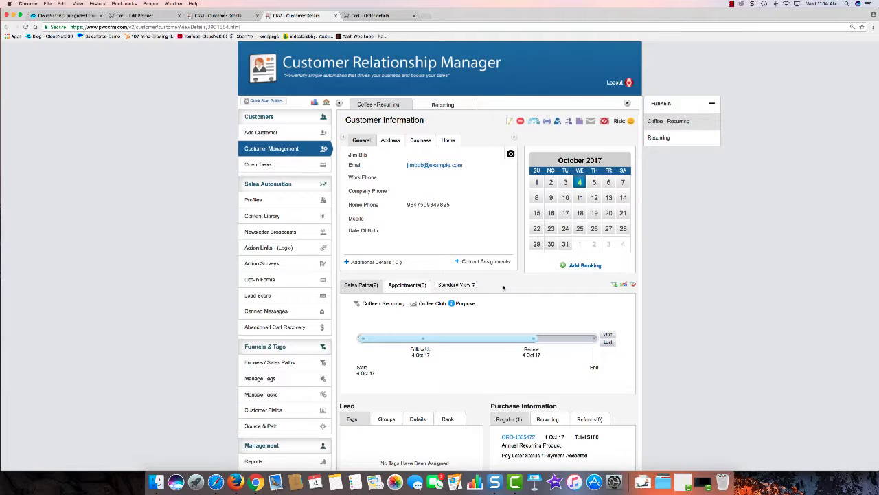
# Mark the Follow Up Phone Call task Completed with the comment 'He bought more'.
pyautogui.scroll(-5, 504, 288)
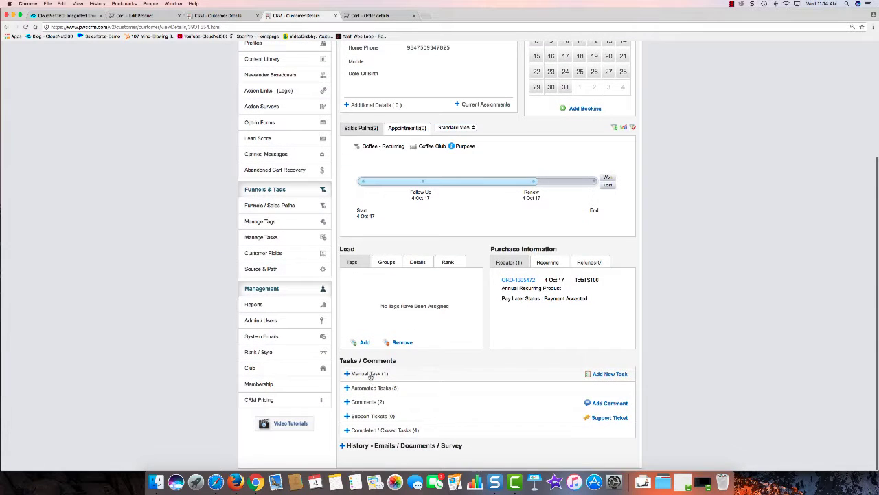
pyautogui.click(371, 375)
pyautogui.scroll(-1, 373, 389)
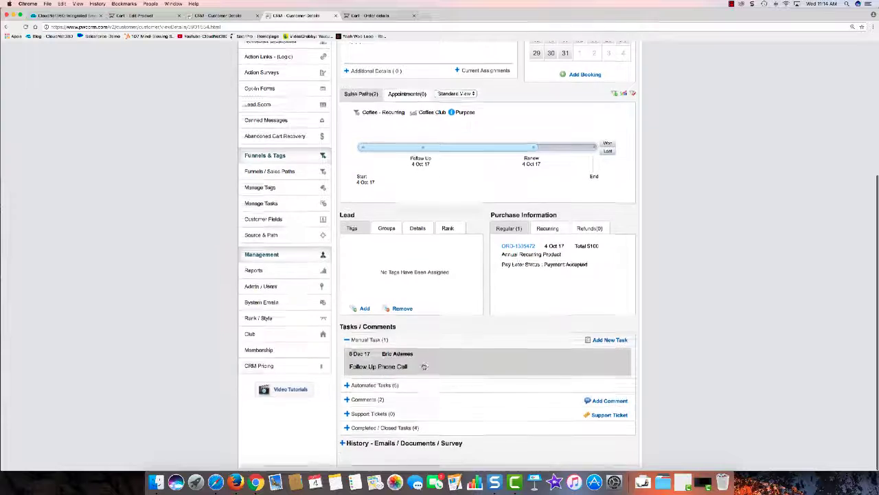
pyautogui.click(371, 401)
pyautogui.scroll(-2, 412, 381)
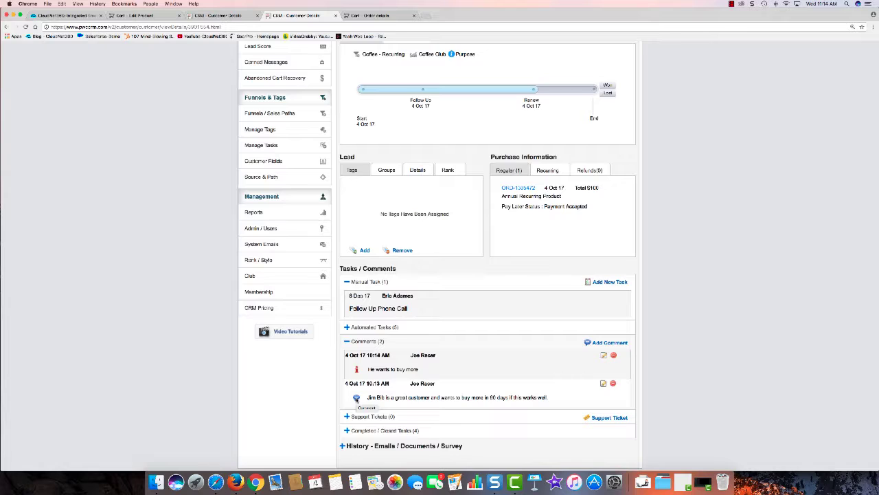
pyautogui.click(391, 307)
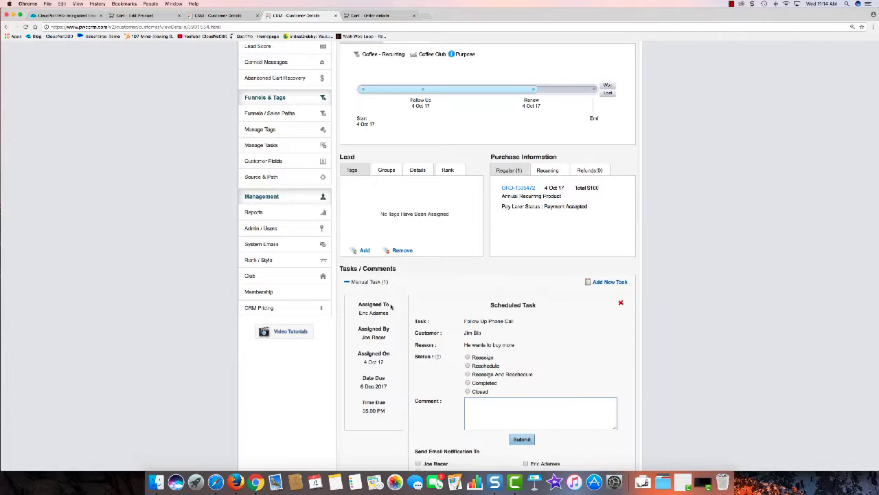
pyautogui.click(475, 400)
pyautogui.write('He bought more')
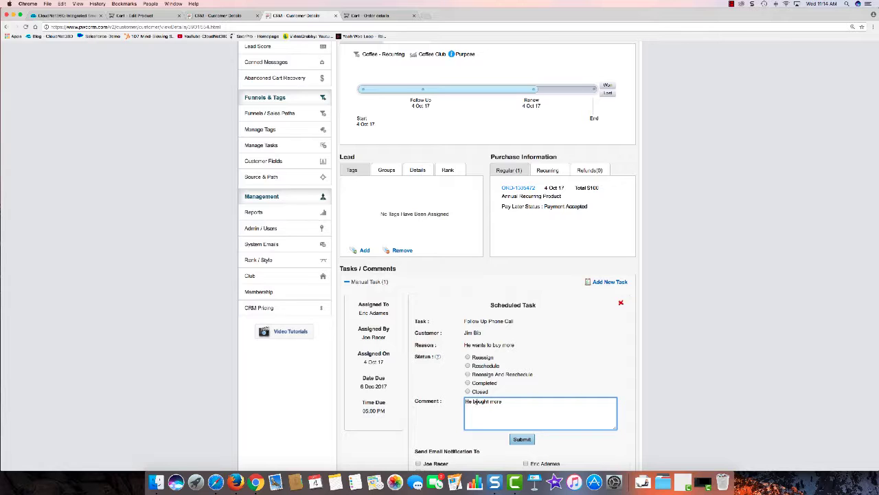
pyautogui.click(468, 382)
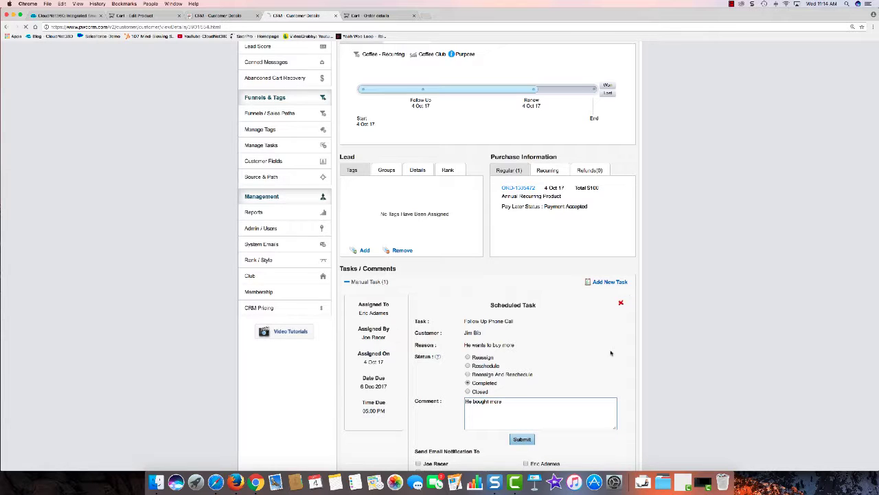
pyautogui.scroll(-5, 579, 329)
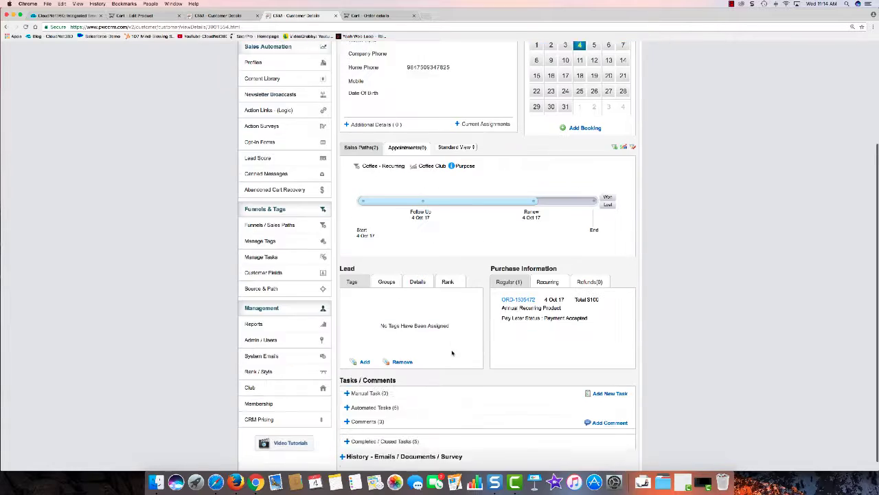
# Switch the Sales Paths view to Expand All to list Coffee - Recurring and Recurring paths.
pyautogui.scroll(-3, 428, 402)
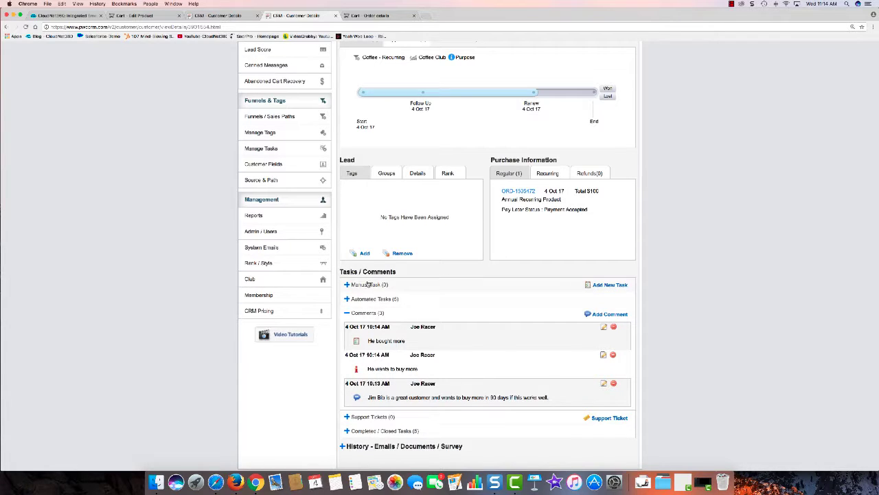
pyautogui.scroll(5, 369, 298)
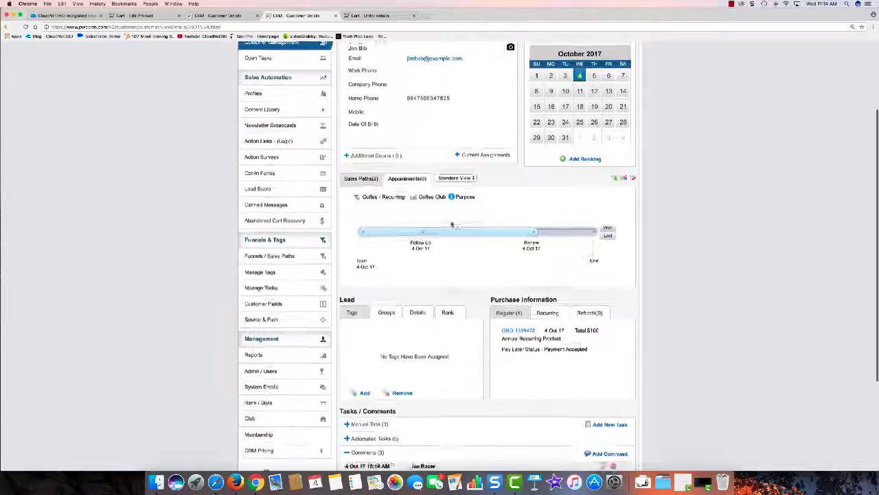
pyautogui.click(460, 194)
pyautogui.click(456, 197)
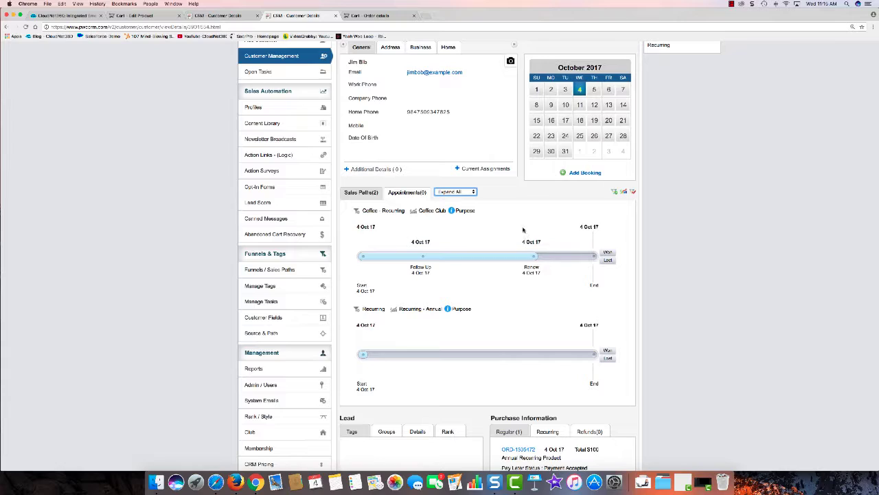
pyautogui.scroll(3, 596, 203)
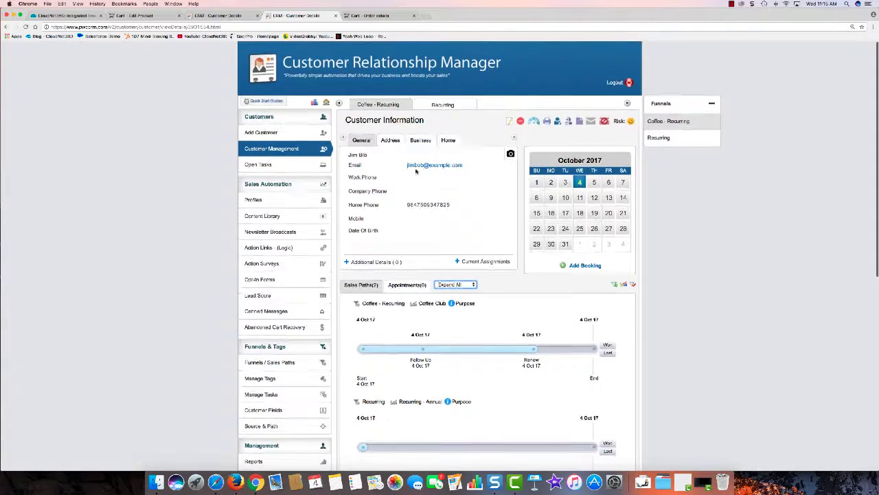
pyautogui.scroll(-4, 446, 195)
pyautogui.scroll(-5, 446, 195)
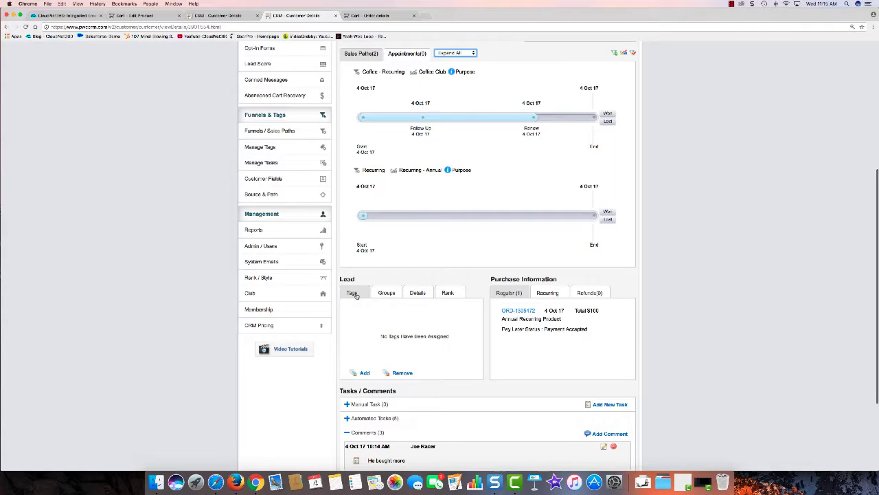
pyautogui.scroll(-4, 512, 245)
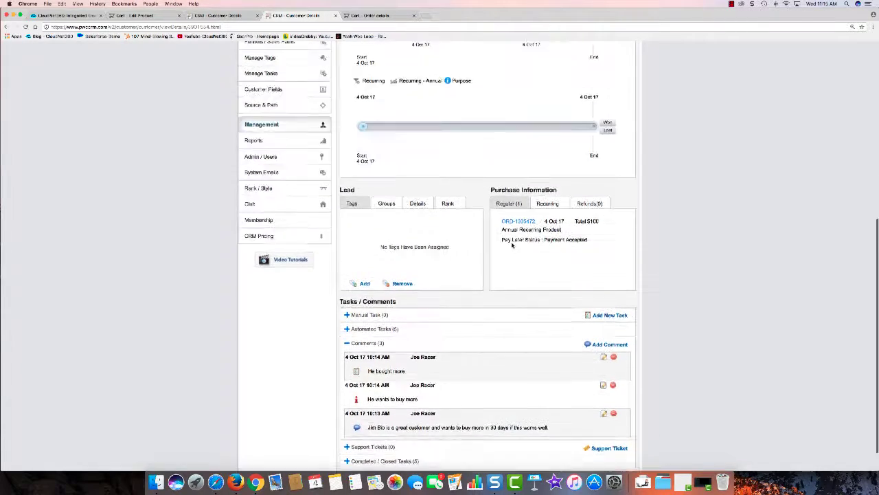
pyautogui.scroll(10, 512, 244)
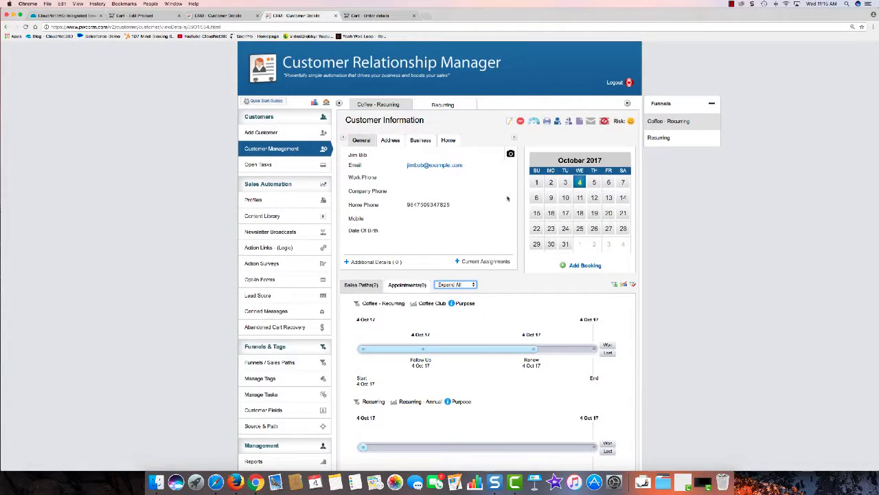